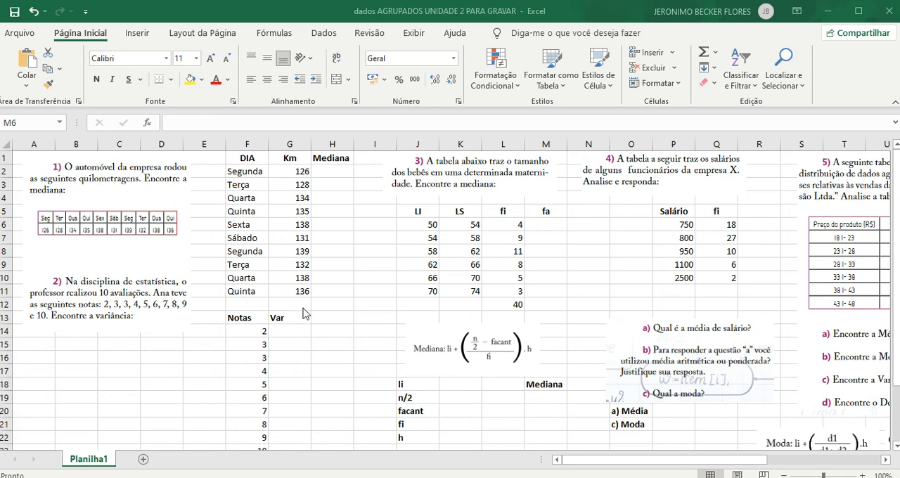
# - Calculate the median of the Km values in H2 using the MED function over G2:G11
pyautogui.click(333, 169)
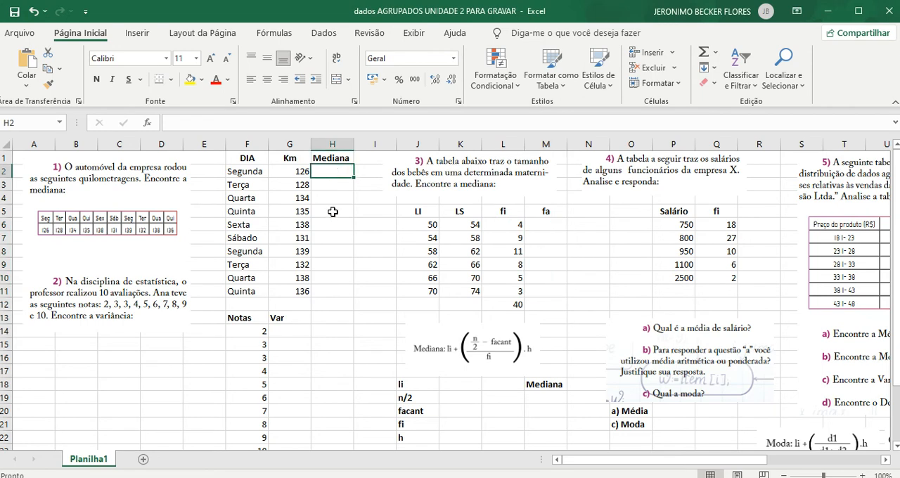
pyautogui.write('=')
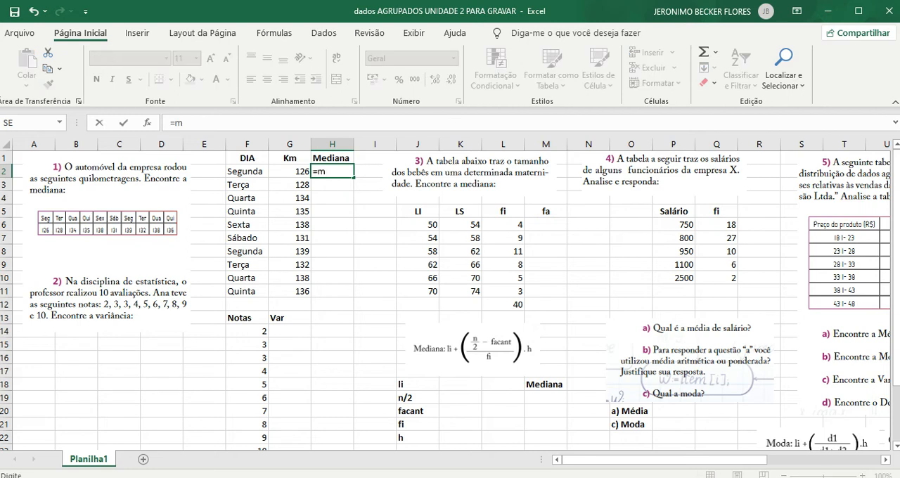
pyautogui.write('med(')
pyautogui.moveTo(287, 176); pyautogui.dragTo(287, 292)
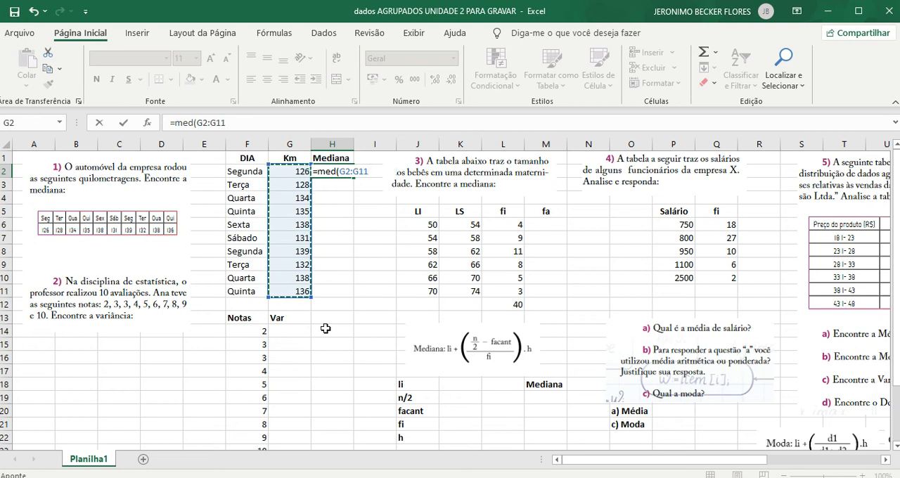
pyautogui.press('Return')
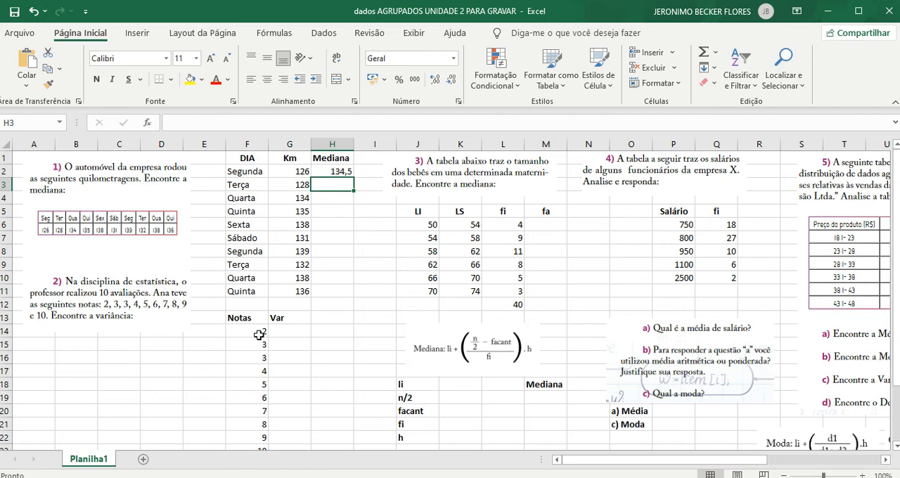
# - Calculate the population variance of the Notas in G14 using VAR.P over F14:F23
pyautogui.scroll(-1, 250, 327)
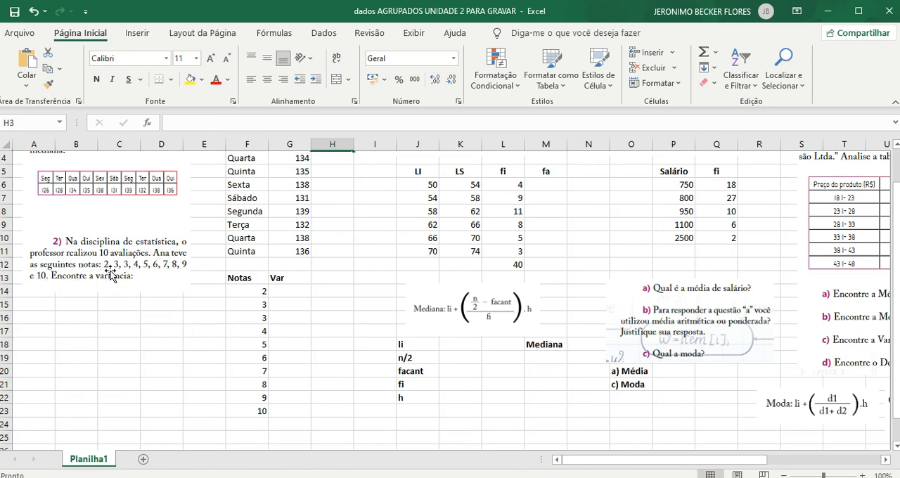
pyautogui.click(286, 290)
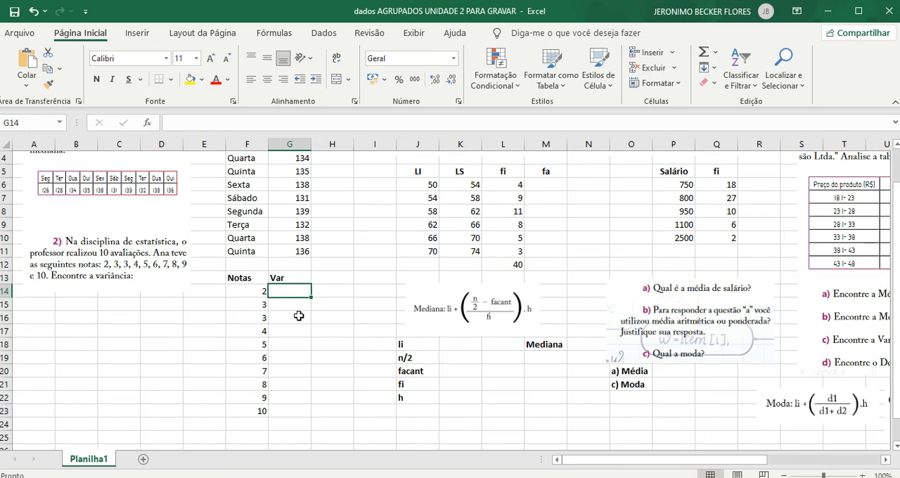
pyautogui.write('=')
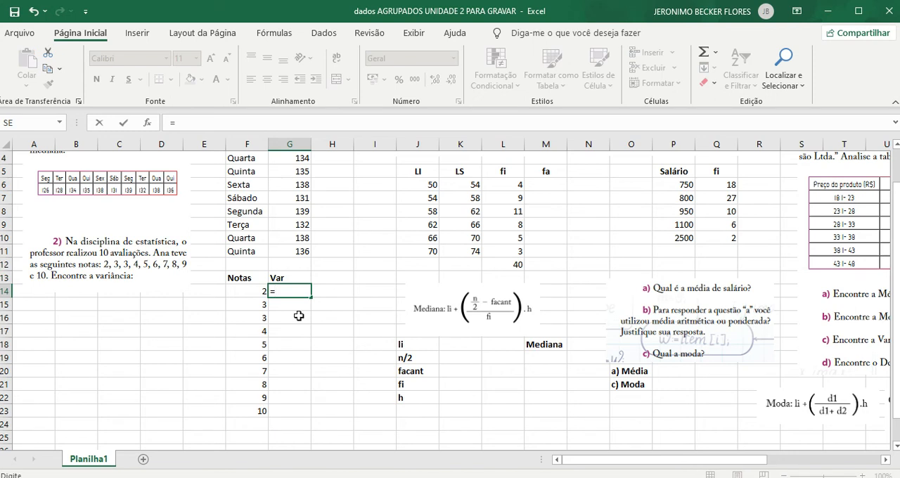
pyautogui.write('var.p(')
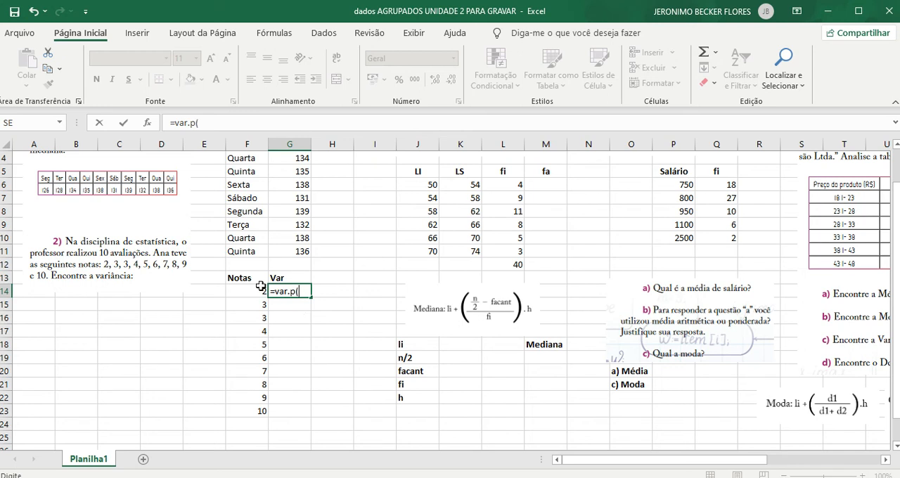
pyautogui.moveTo(247, 291); pyautogui.dragTo(244, 411)
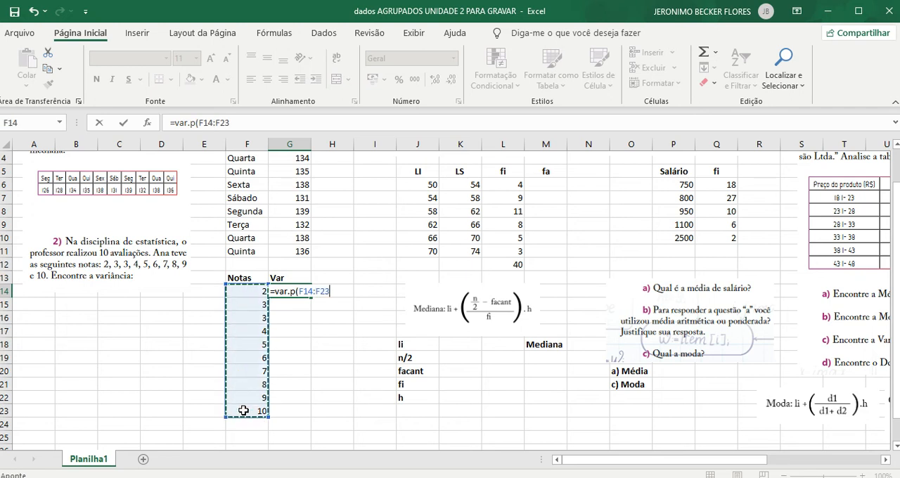
pyautogui.press('Return')
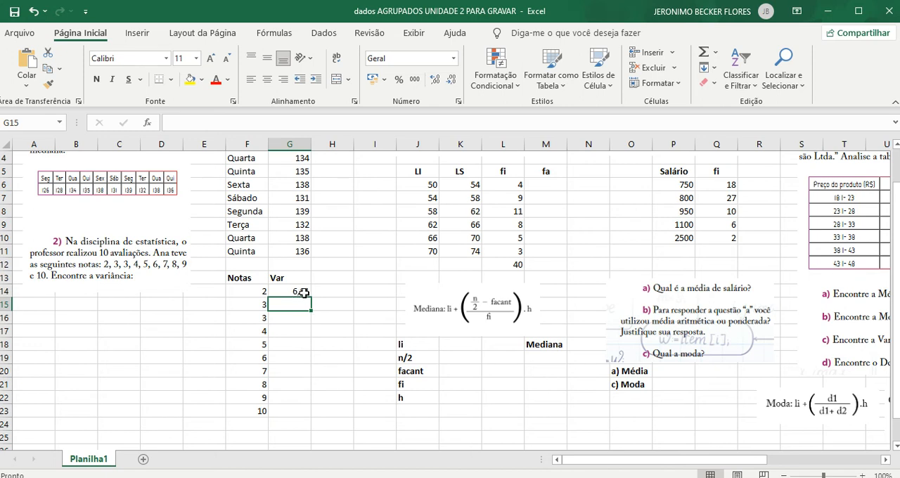
# - Review the class limit and frequency columns of the exercise 3 table, including the frequency total in L12
pyautogui.scroll(1, 318, 283)
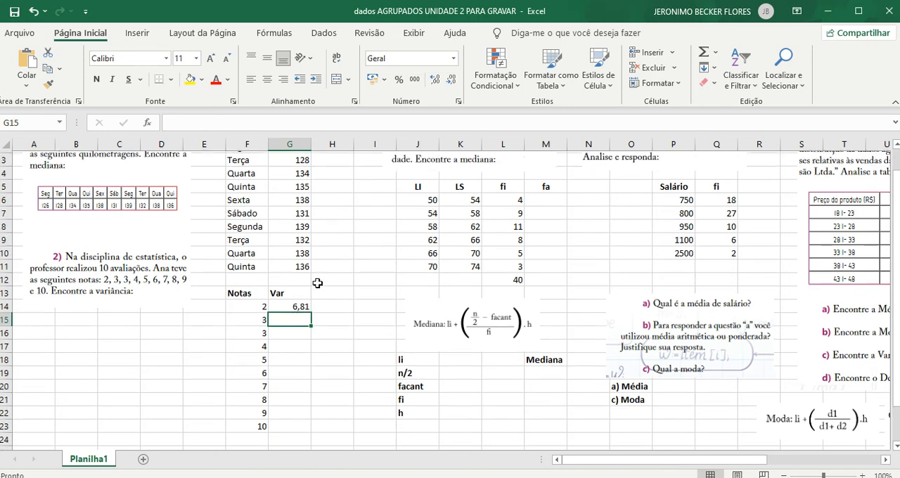
pyautogui.scroll(1, 318, 283)
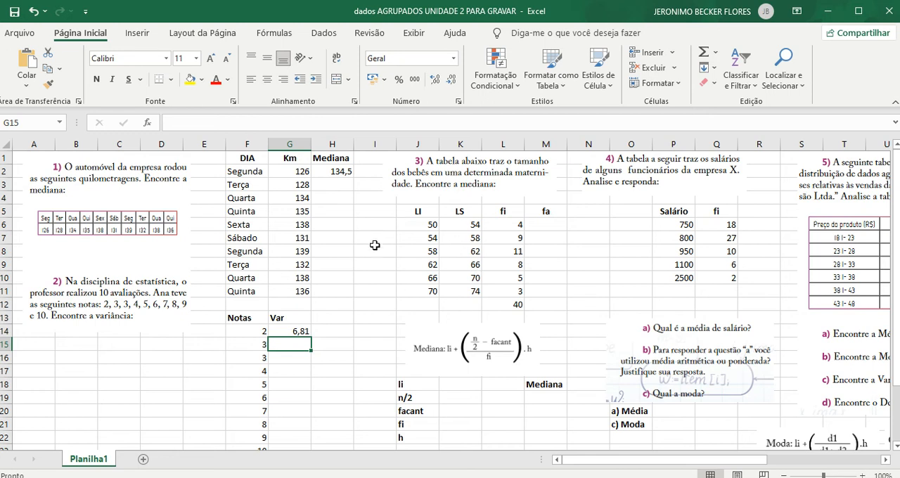
pyautogui.click(424, 211)
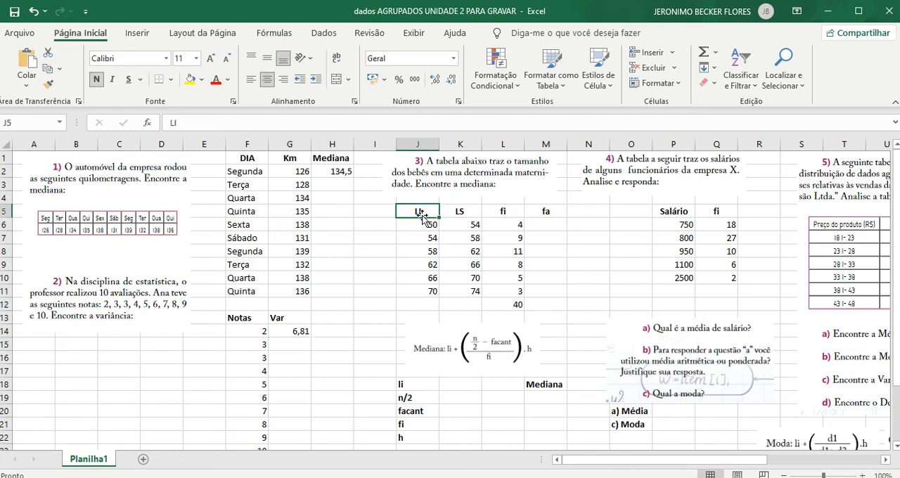
pyautogui.click(463, 210)
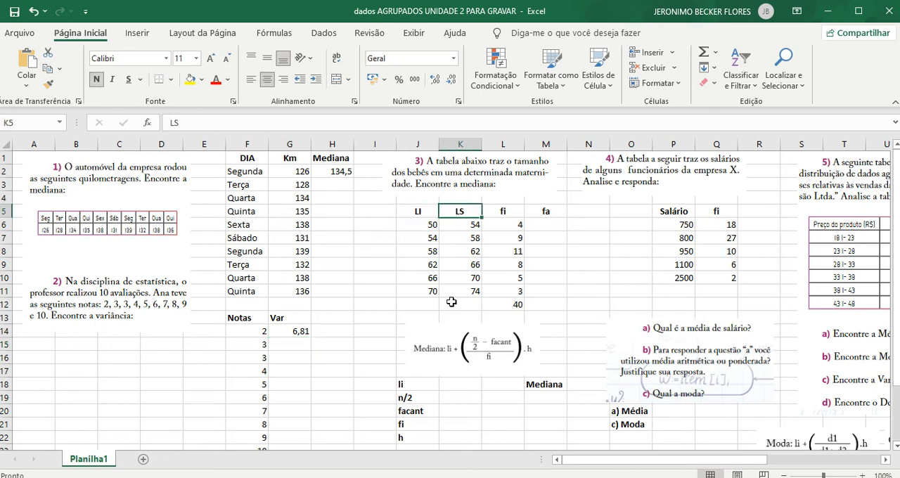
pyautogui.click(511, 210)
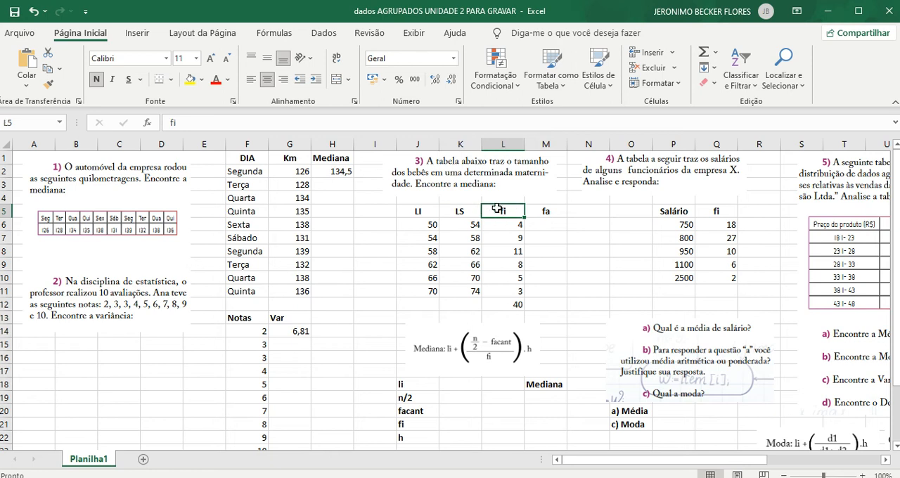
pyautogui.click(540, 226)
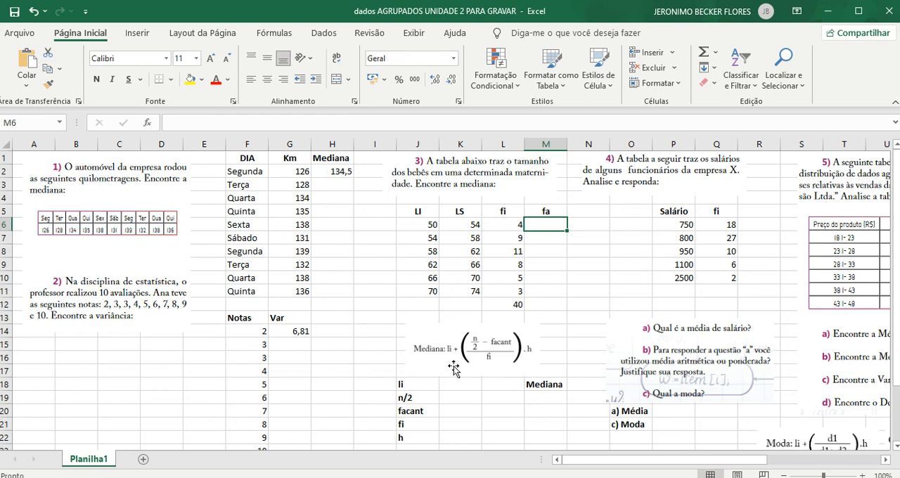
pyautogui.click(518, 305)
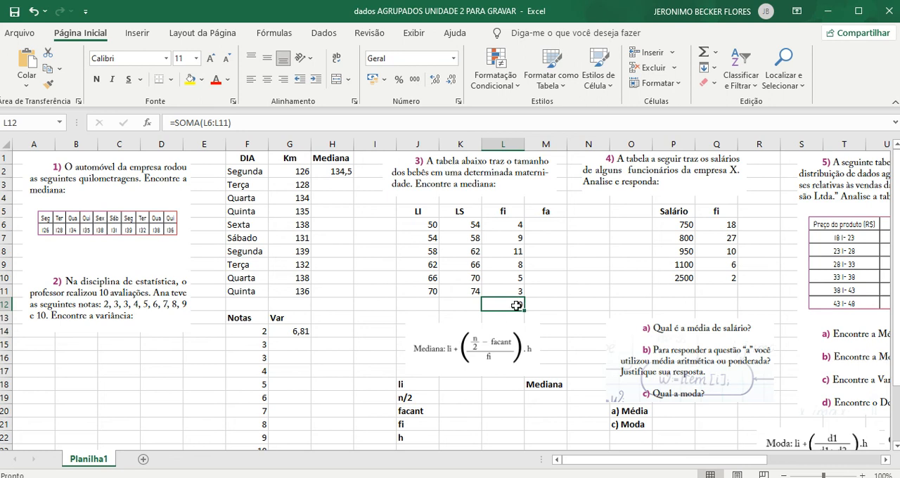
# - Enter the formula =40/2 in K19 for the n/2 value of exercise 3
pyautogui.click(464, 399)
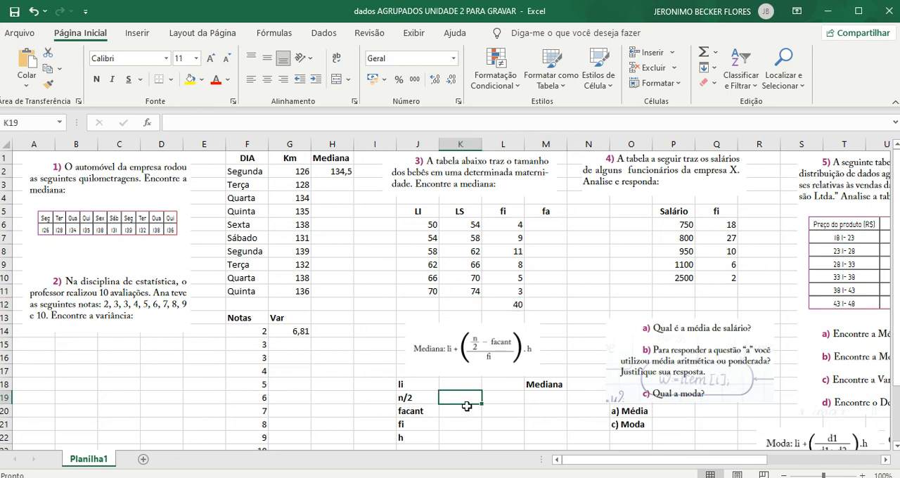
pyautogui.write('=20')
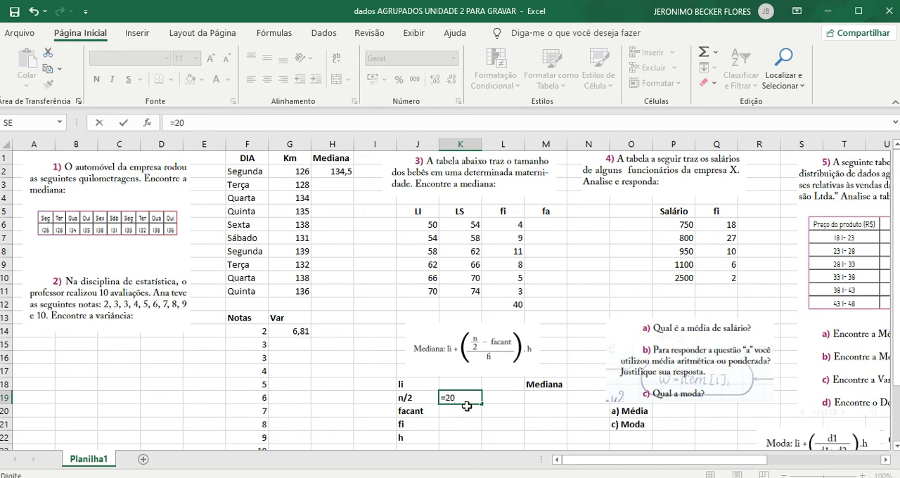
pyautogui.write('40/')
pyautogui.hotkey('ctrl', 'Return')
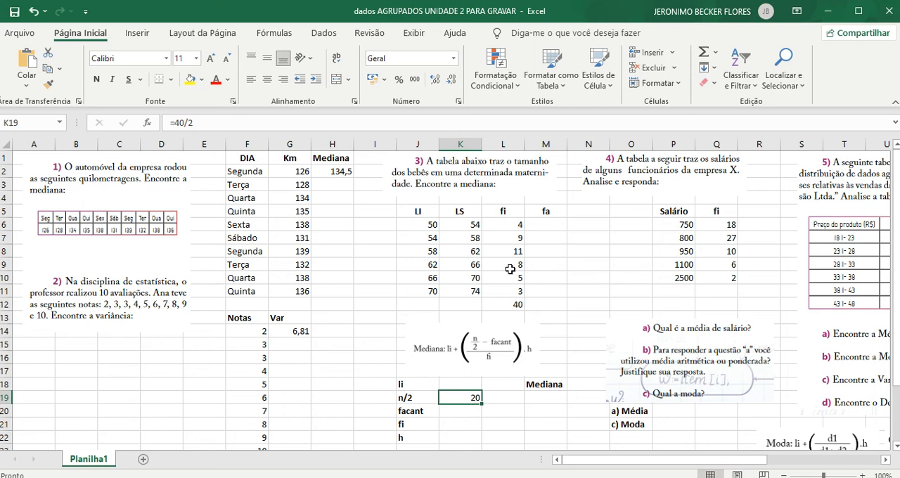
# - Set the first cumulative frequency in M6 equal to the first class frequency with =L6
pyautogui.click(562, 223)
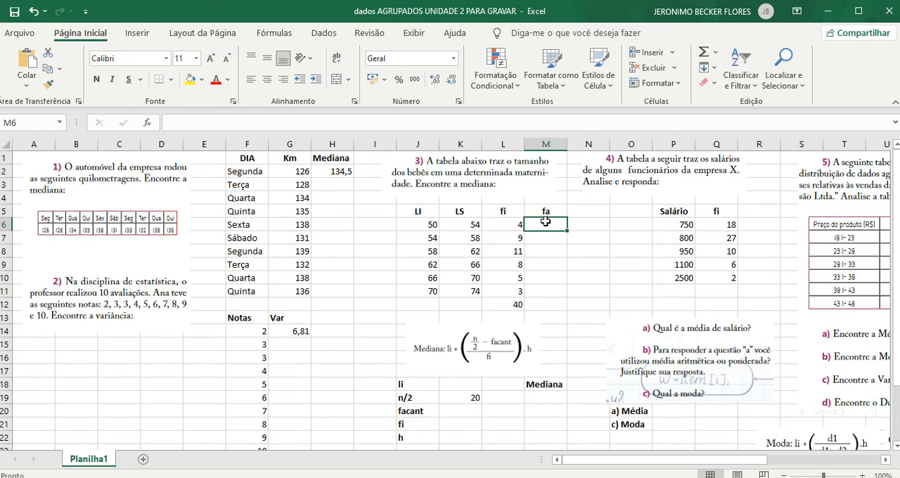
pyautogui.write('=')
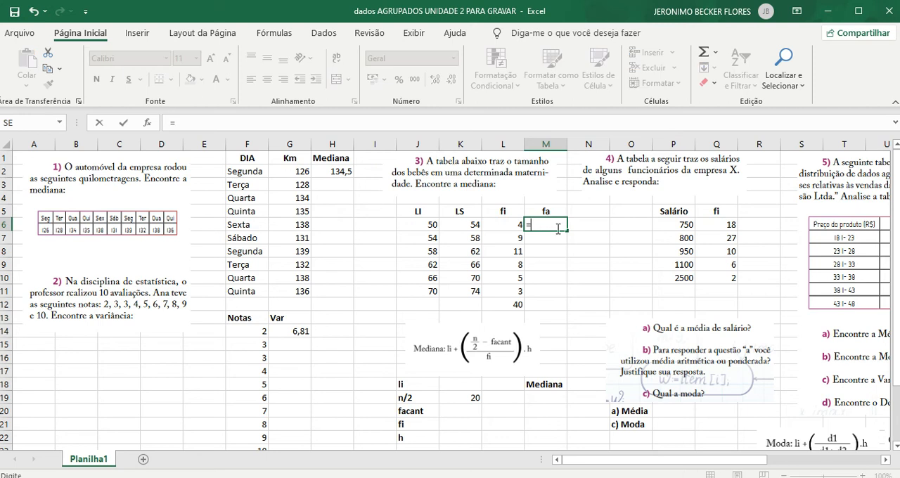
pyautogui.click(505, 224)
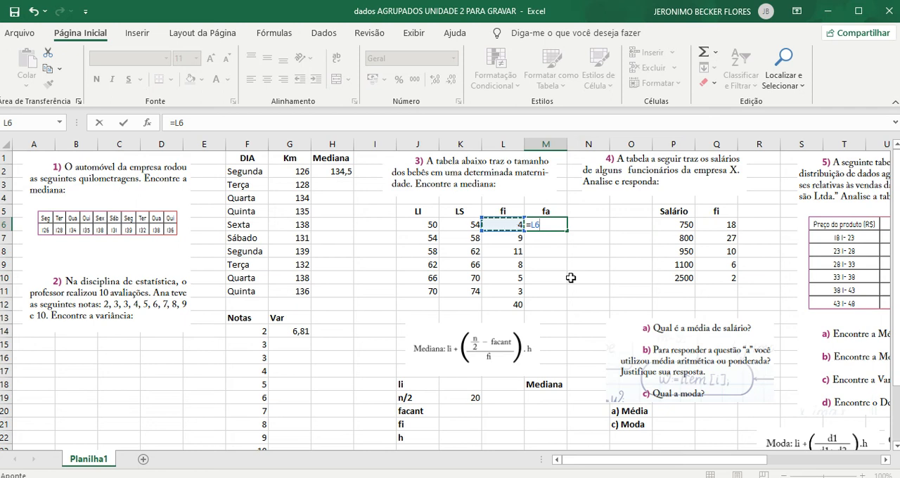
pyautogui.press('Return')
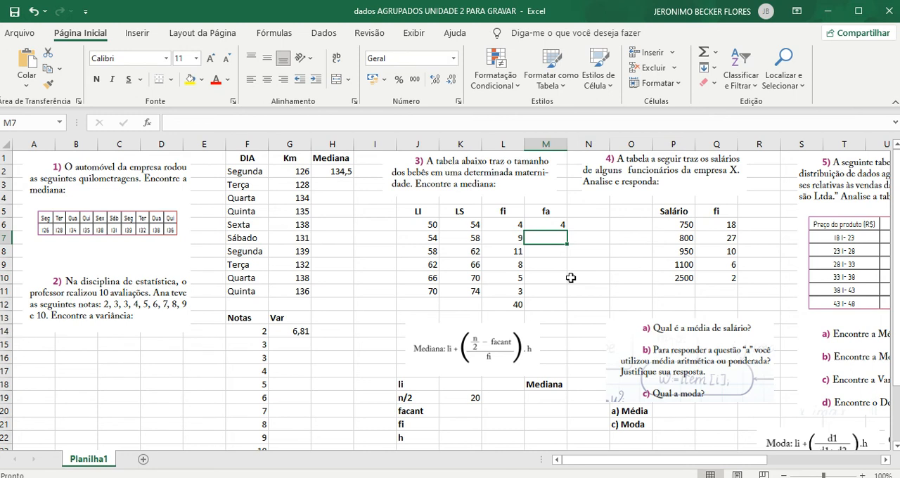
# - Enter =M6+L7 in M7 to add the second class frequency to the previous cumulative frequency
pyautogui.write('=')
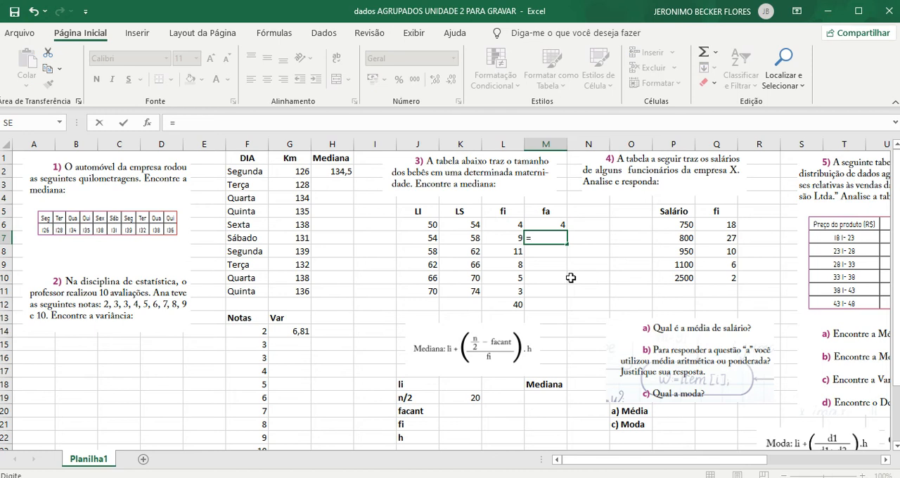
pyautogui.click(555, 225)
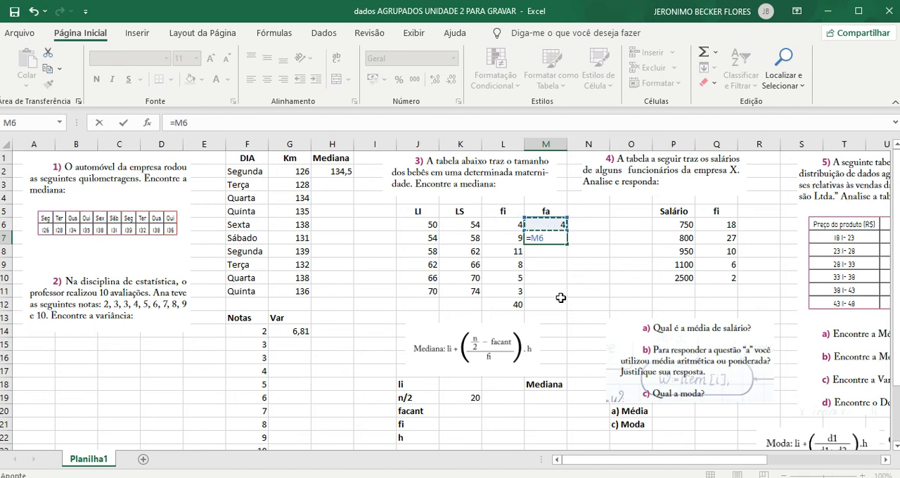
pyautogui.write('+')
pyautogui.click(503, 238)
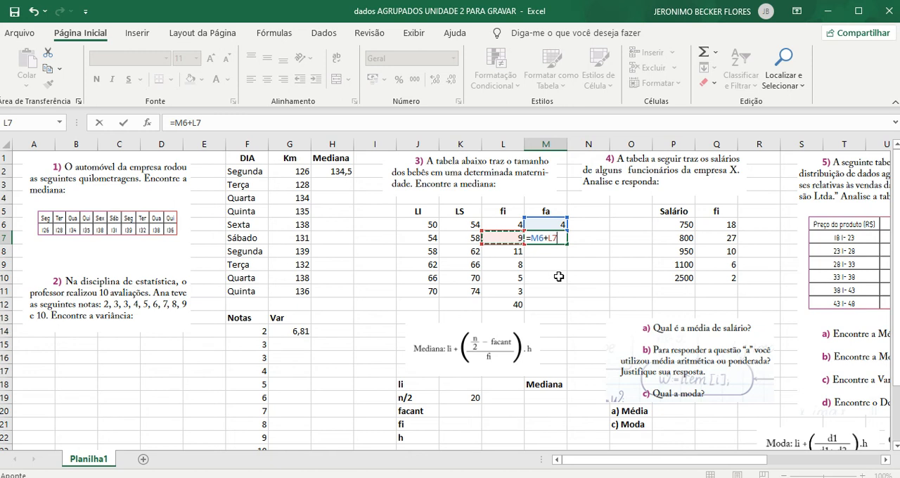
pyautogui.press('Return')
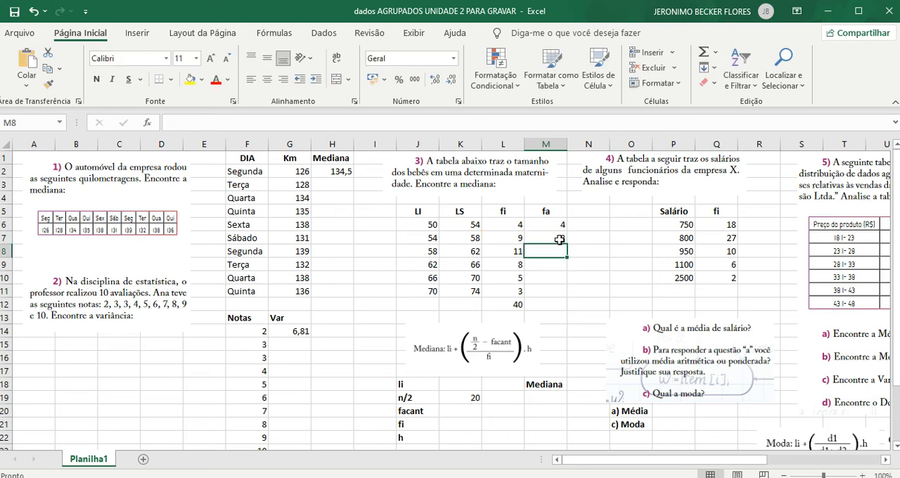
# - Copy the cumulative frequency formula from M7 down to M11 and compare the last cell with the frequency total in L12
pyautogui.click(548, 240)
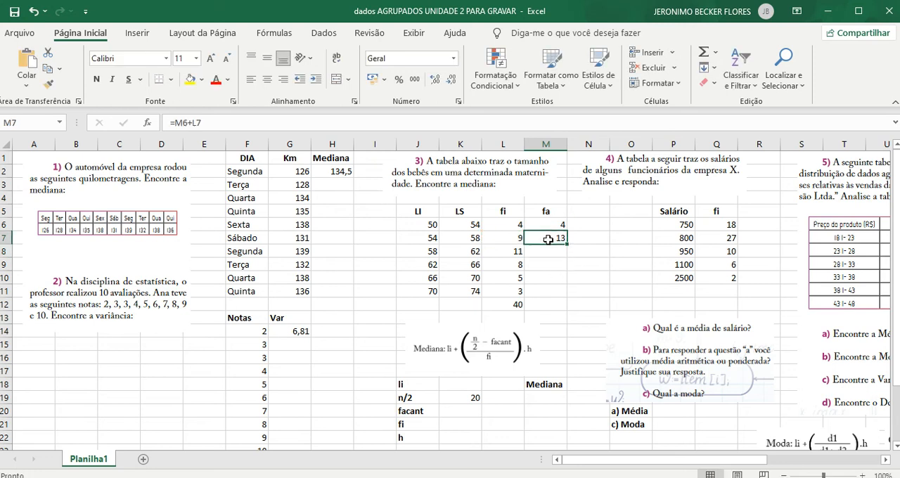
pyautogui.moveTo(568, 244); pyautogui.dragTo(568, 301)
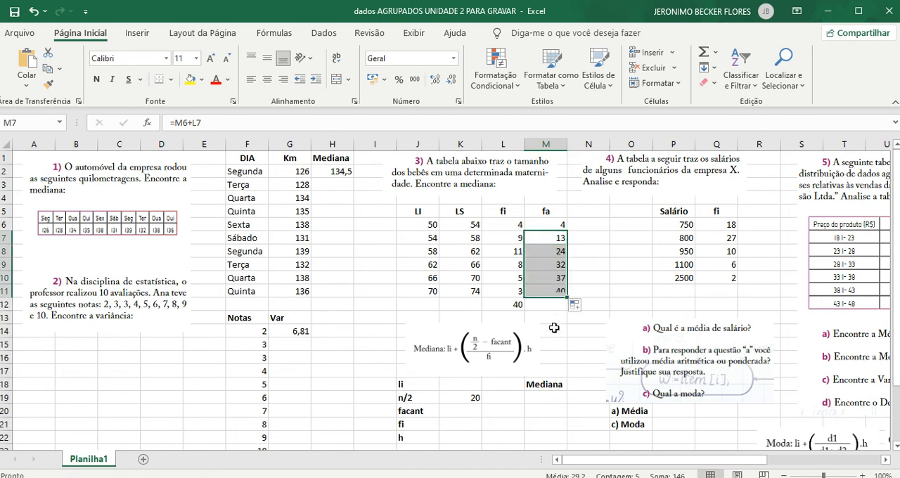
pyautogui.click(549, 292)
pyautogui.click(519, 304)
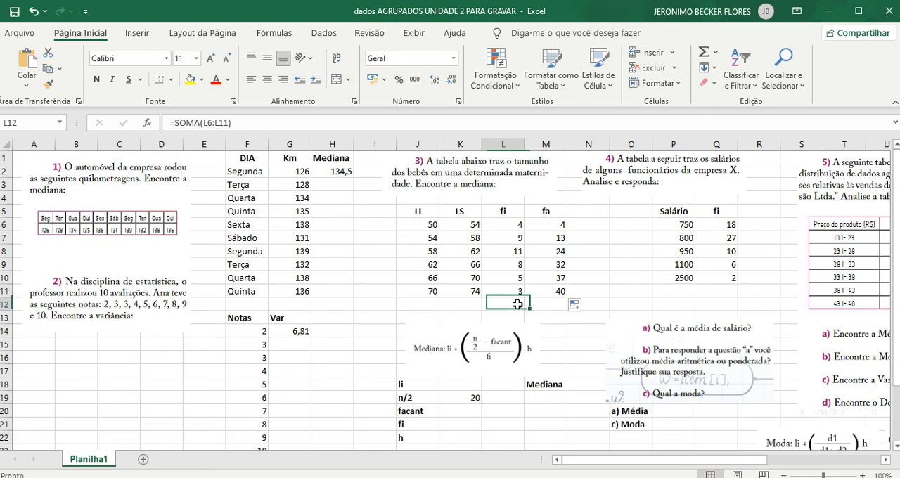
pyautogui.click(547, 294)
pyautogui.click(512, 308)
pyautogui.click(546, 294)
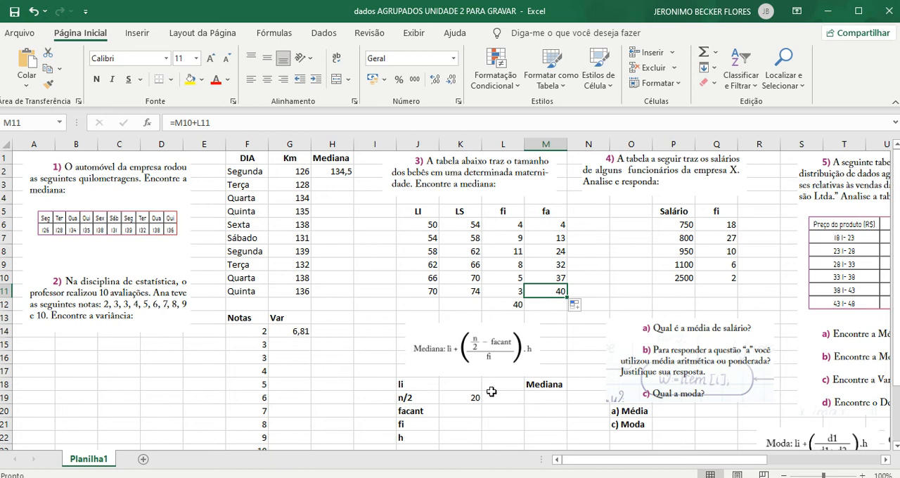
# - Highlight the n/2 value in K19 with a yellow fill
pyautogui.click(463, 396)
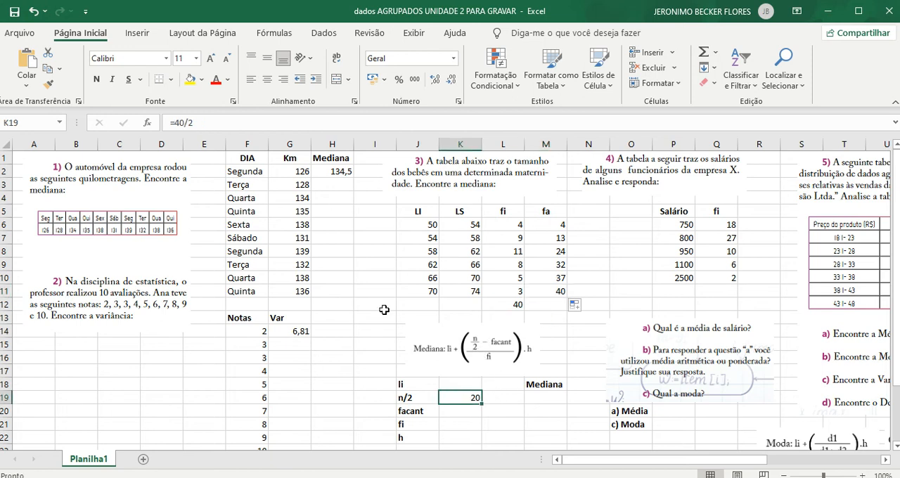
pyautogui.click(190, 79)
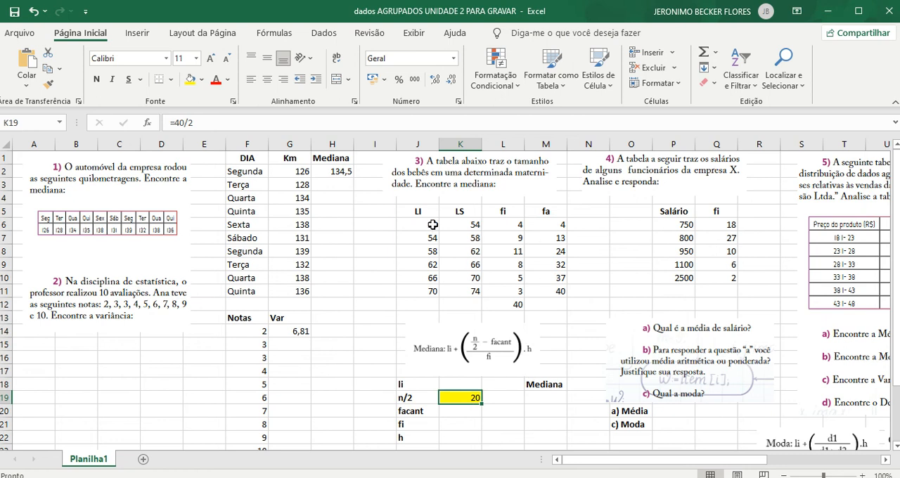
pyautogui.click(550, 228)
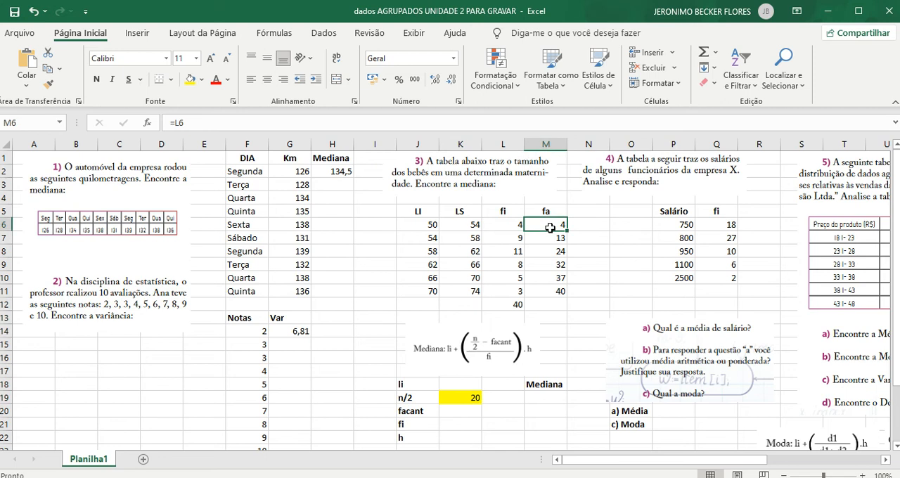
# - Highlight the median class row, J8:M8, with a yellow fill
pyautogui.click(547, 239)
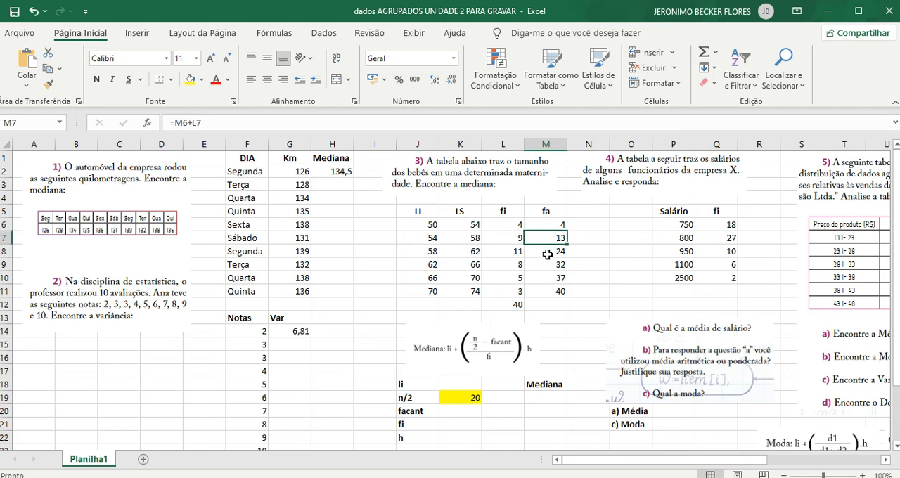
pyautogui.click(548, 255)
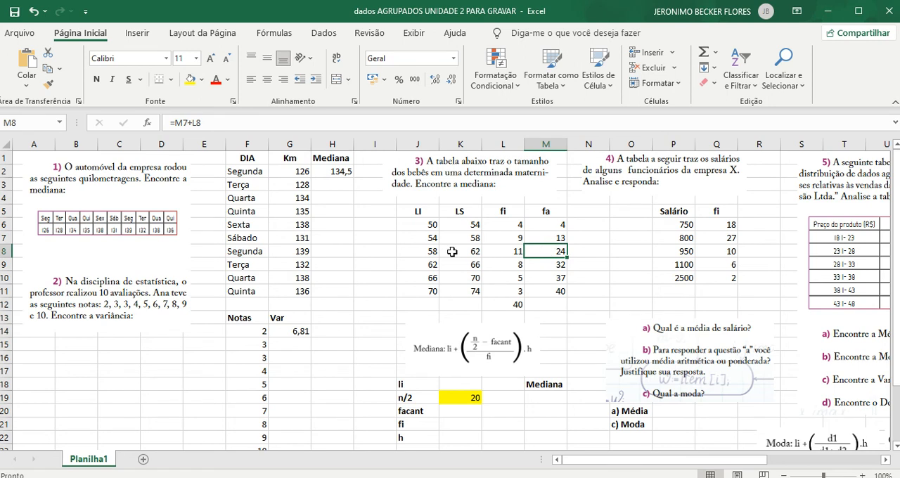
pyautogui.moveTo(422, 251); pyautogui.dragTo(546, 249)
pyautogui.click(189, 80)
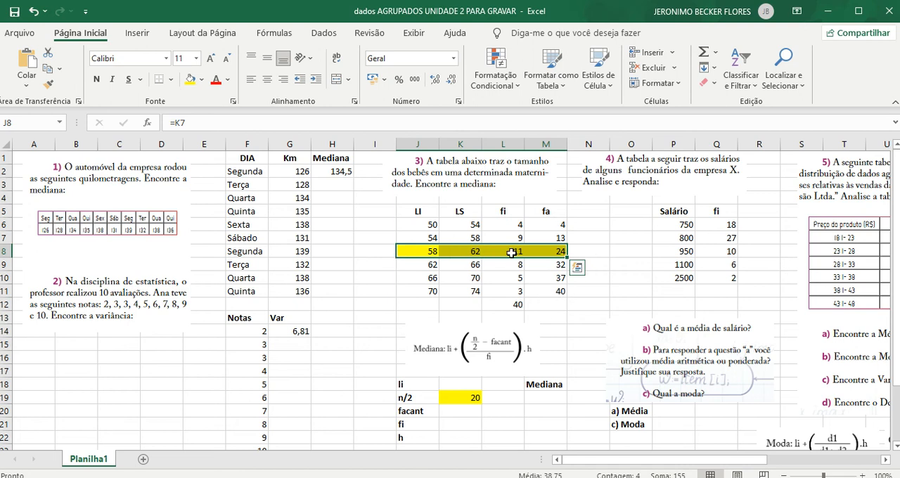
pyautogui.click(529, 407)
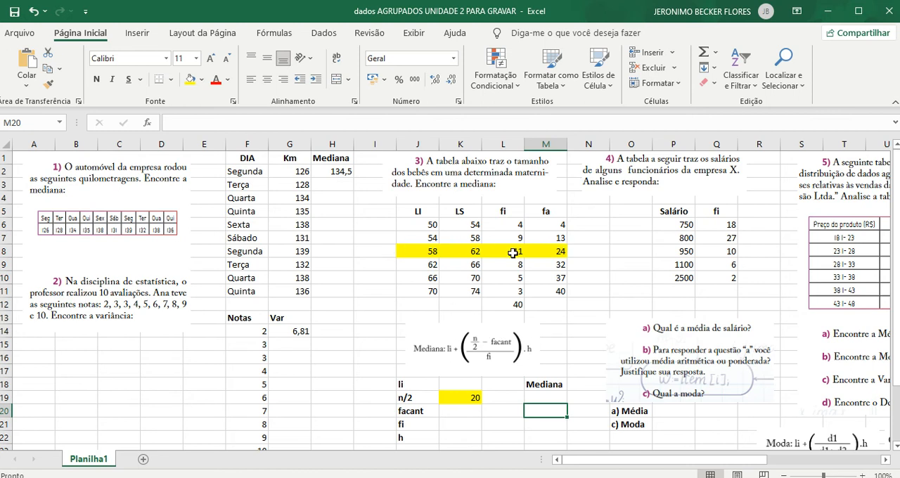
# - Enter 58, the lower limit of the highlighted median class, as li in K18
pyautogui.scroll(-1, 462, 388)
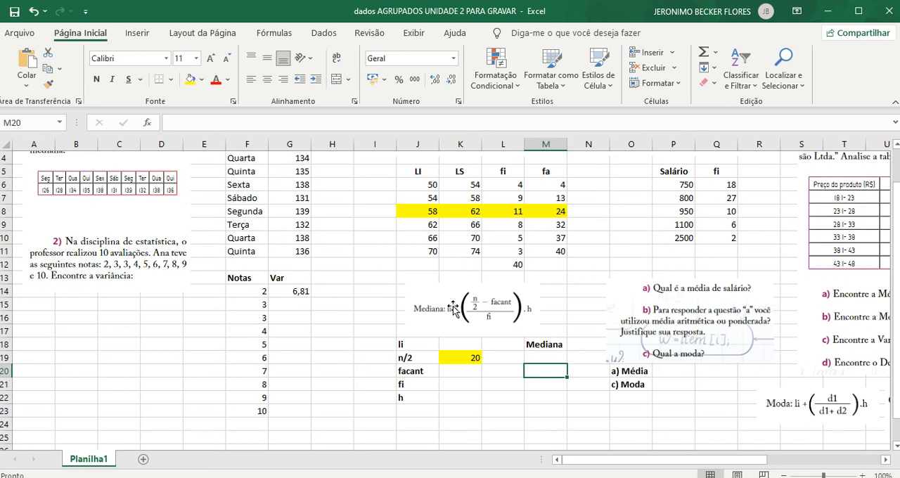
pyautogui.click(460, 345)
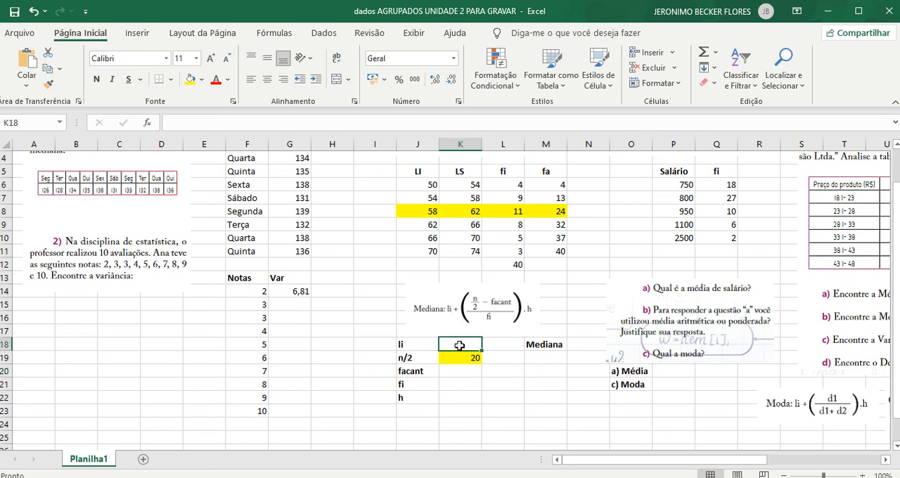
pyautogui.click(418, 211)
pyautogui.click(460, 344)
pyautogui.write('5')
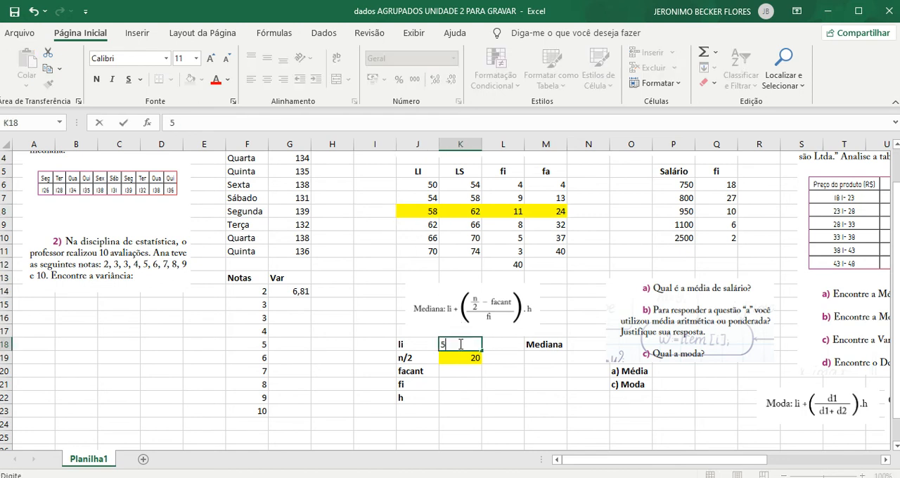
pyautogui.write('8')
# - Set facant in K20 to the cumulative frequency preceding the median class with =M7
pyautogui.click(457, 372)
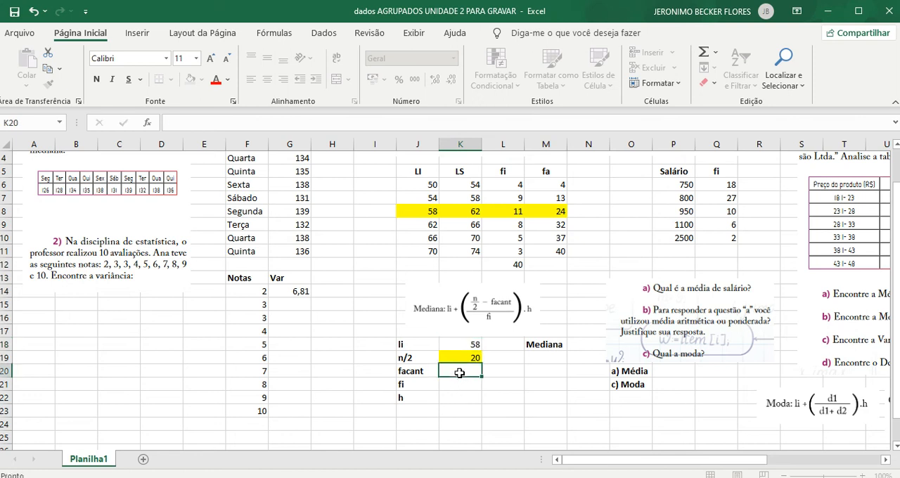
pyautogui.scroll(1, 477, 388)
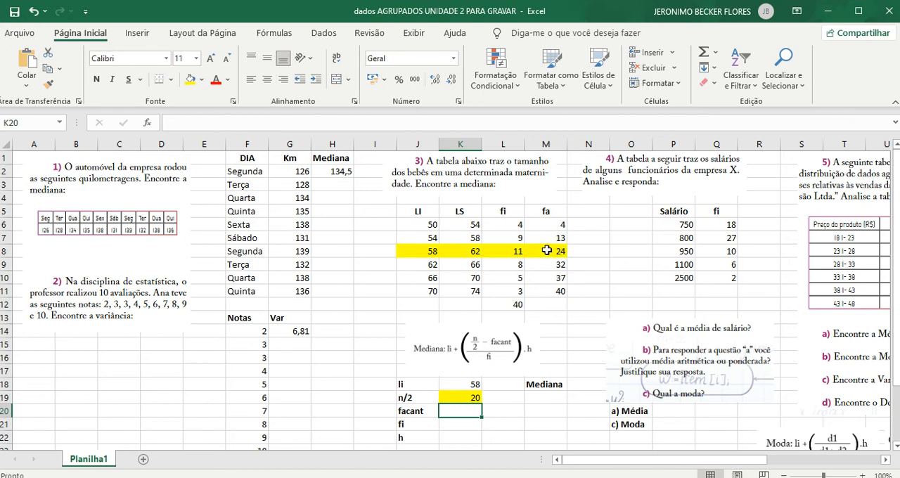
pyautogui.write('=')
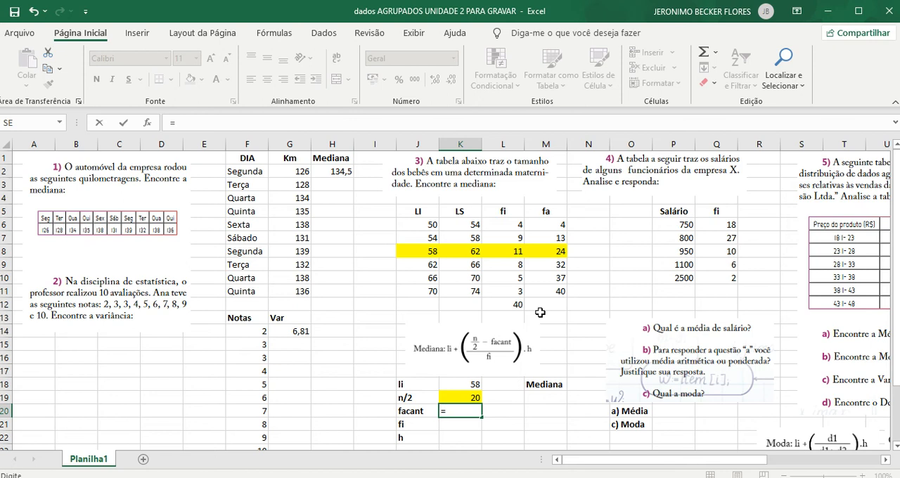
pyautogui.click(556, 238)
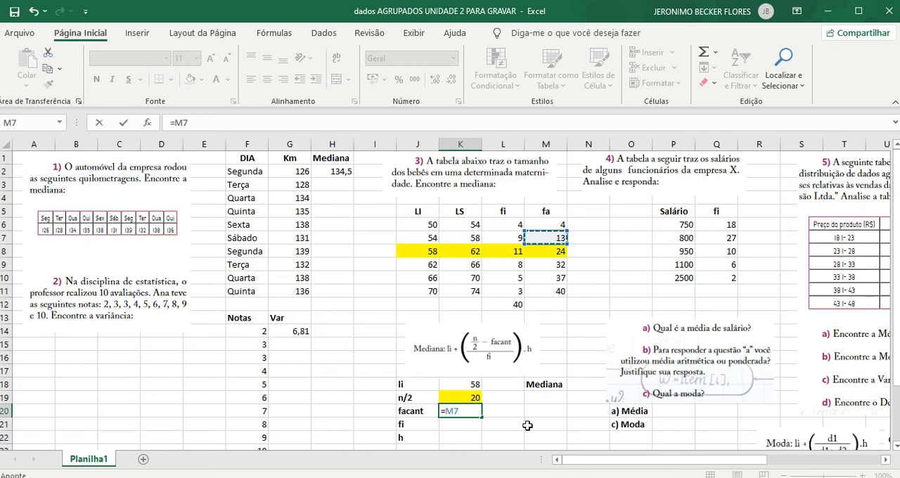
pyautogui.press('Return')
# - Set fi in K21 to the median class frequency with =L8
pyautogui.scroll(-1, 496, 393)
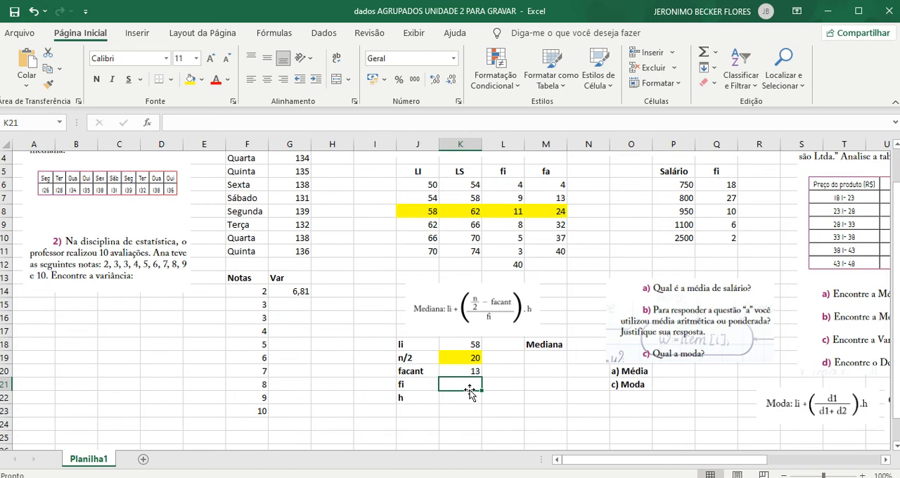
pyautogui.write('=')
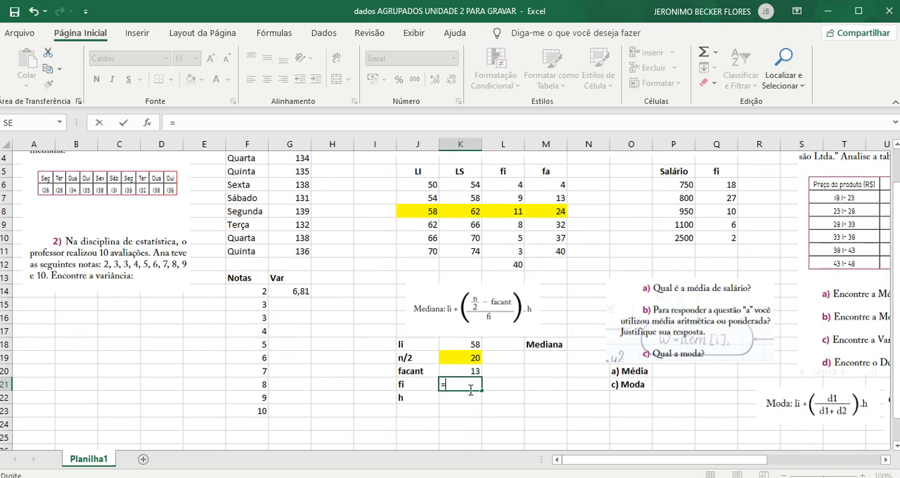
pyautogui.click(505, 211)
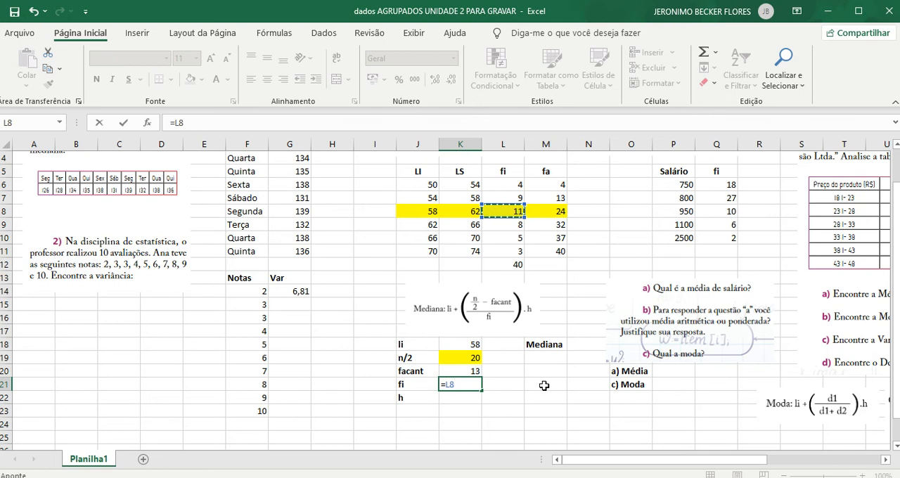
pyautogui.press('Return')
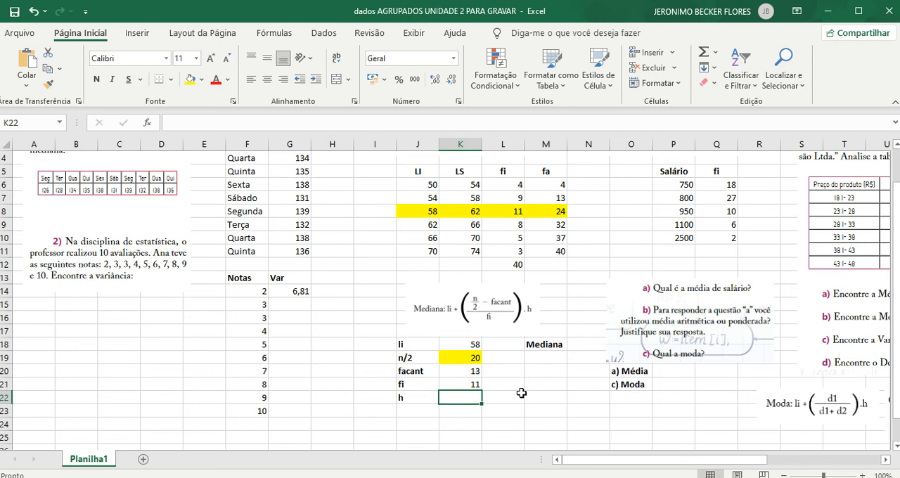
# - Calculate the class width h in K22 as upper minus lower limit with =(K8-J8)
pyautogui.write('=')
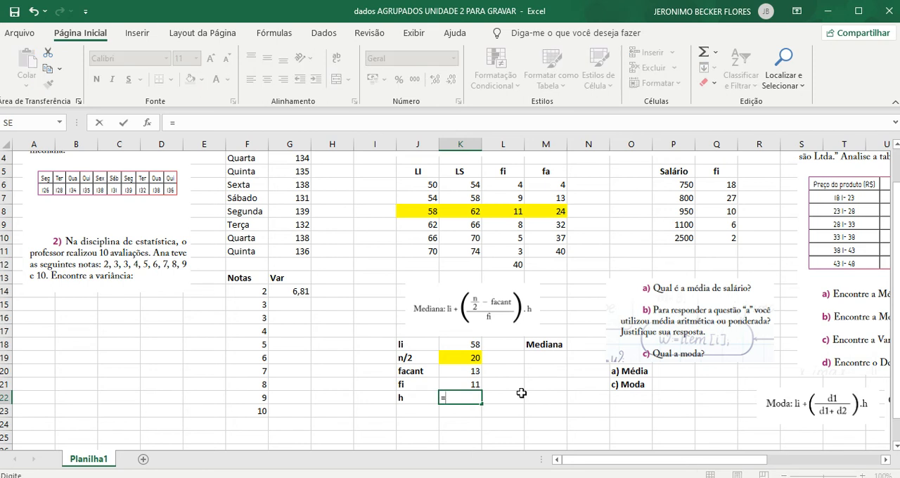
pyautogui.write('(')
pyautogui.click(456, 211)
pyautogui.write('-')
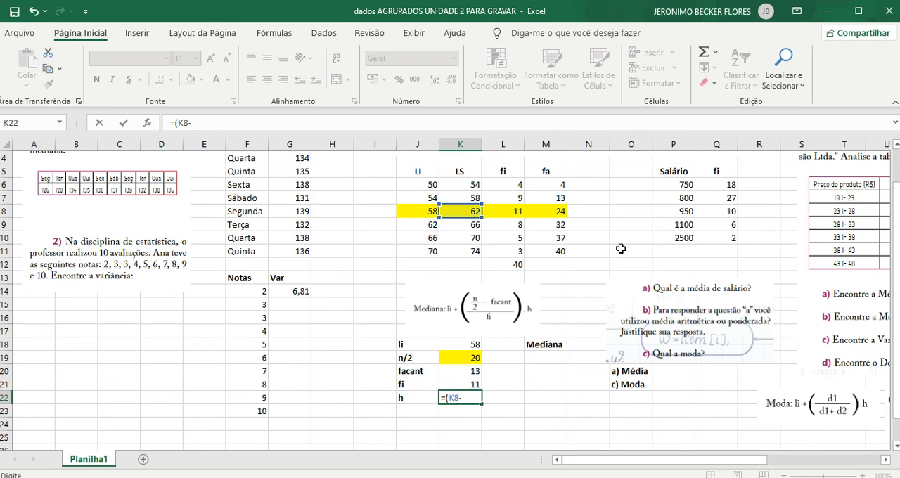
pyautogui.click(418, 209)
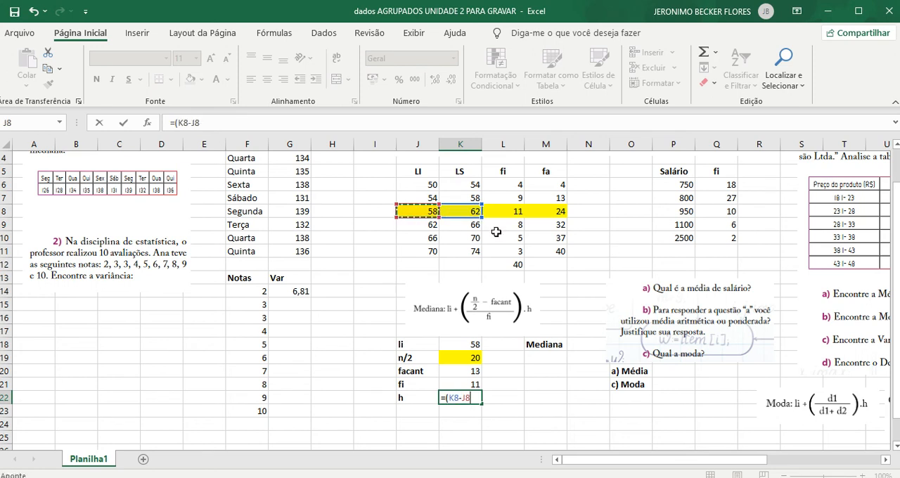
pyautogui.write(')')
pyautogui.press('Return')
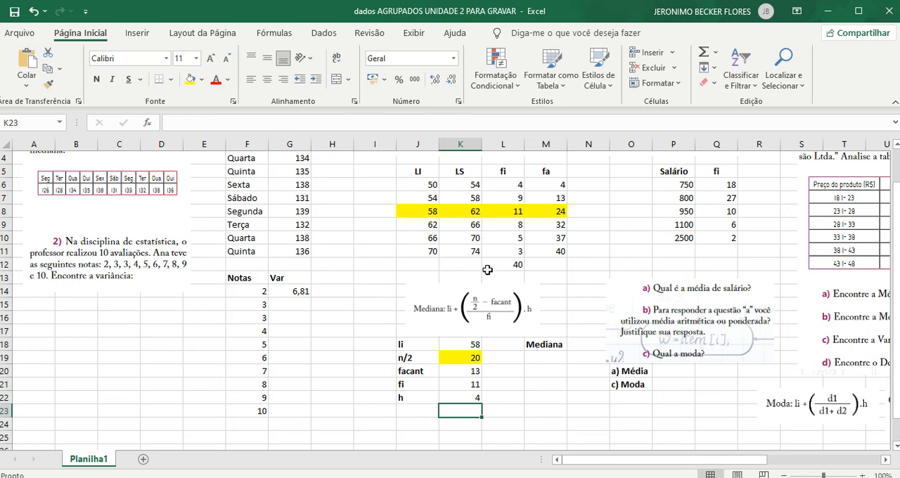
# - Calculate the grouped-data median in M19 with =K18+((K19-K20)/K21)*K22
pyautogui.click(536, 358)
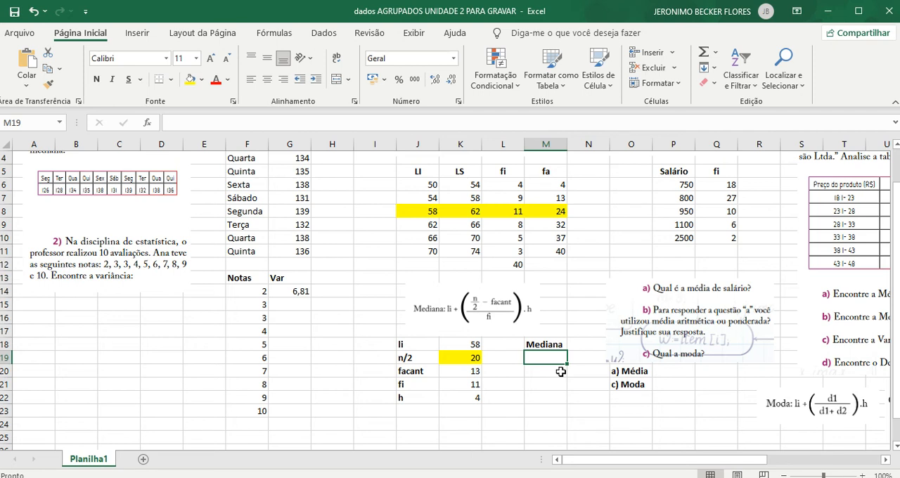
pyautogui.write('=')
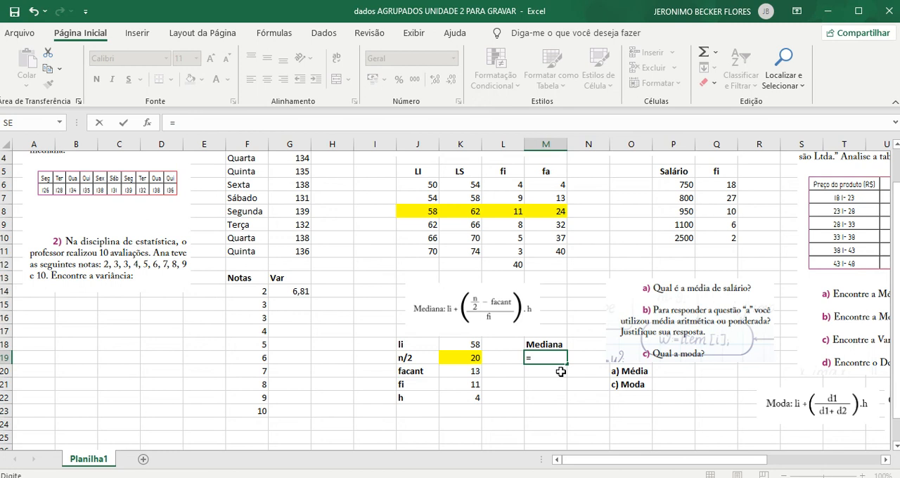
pyautogui.click(463, 344)
pyautogui.write('+')
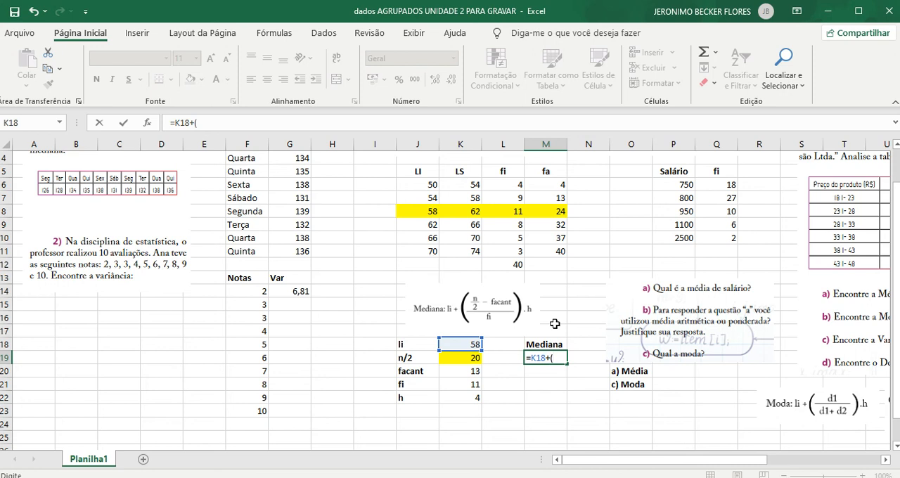
pyautogui.write('(')
pyautogui.click(457, 359)
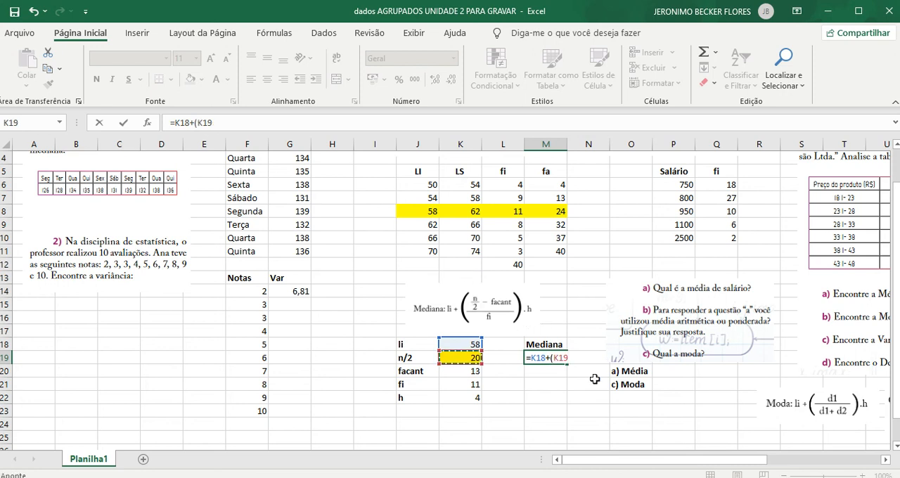
pyautogui.click(556, 357)
pyautogui.write('(K19')
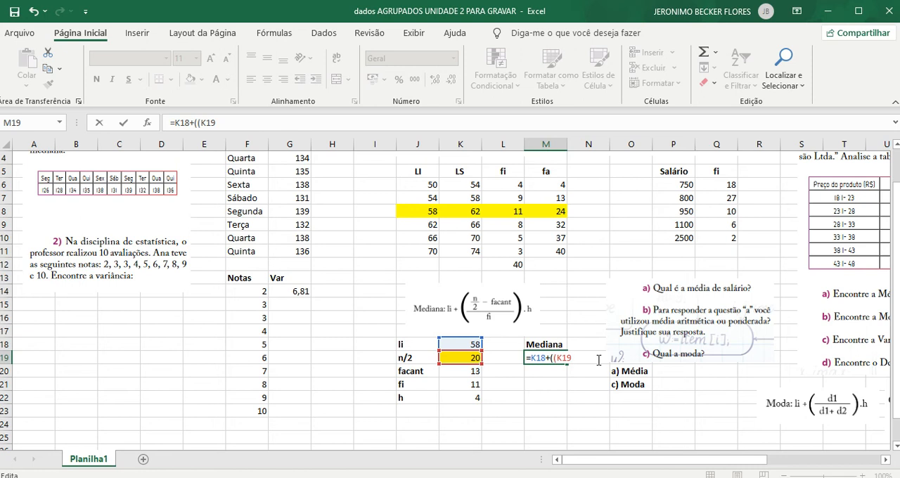
pyautogui.write('-')
pyautogui.click(461, 371)
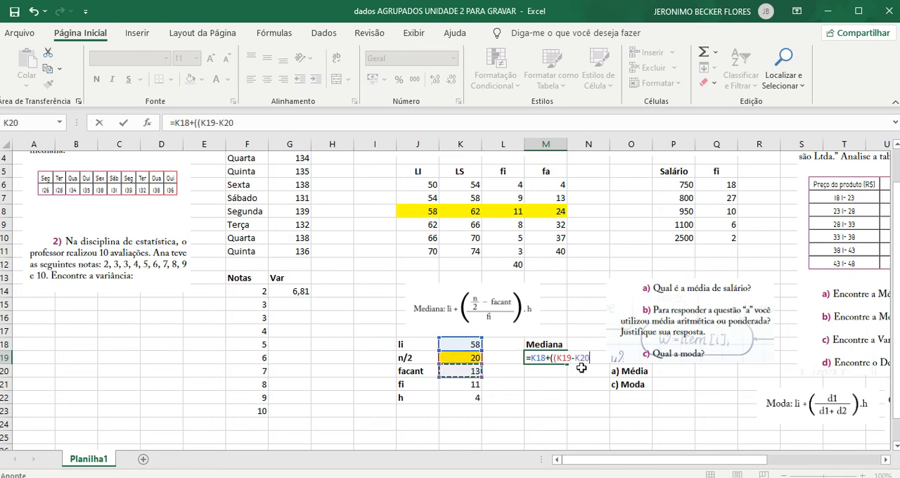
pyautogui.write(')/')
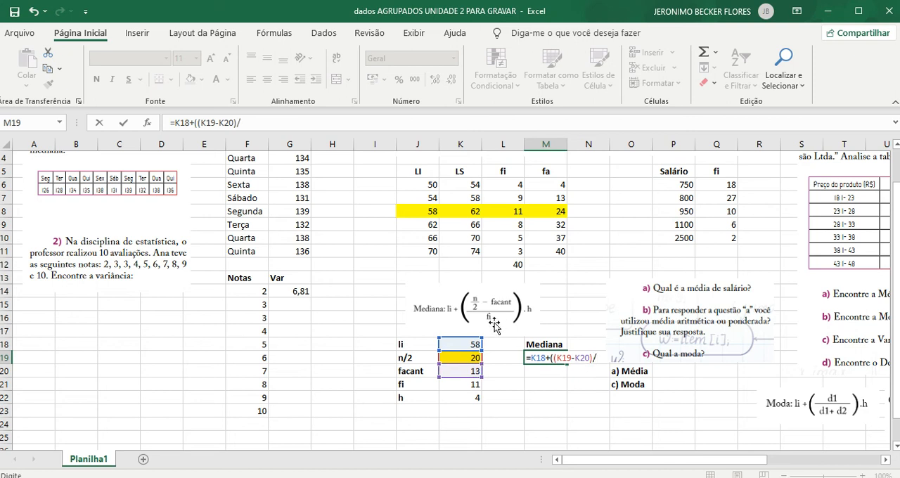
pyautogui.click(457, 385)
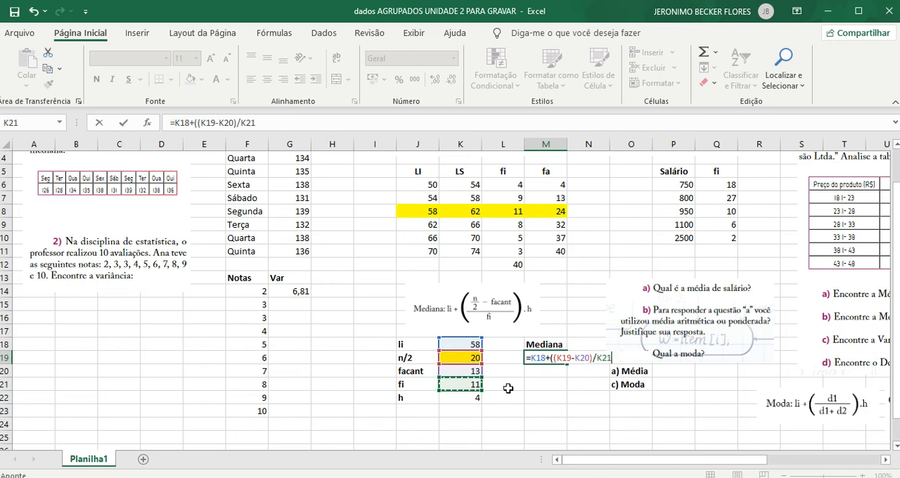
pyautogui.write(')')
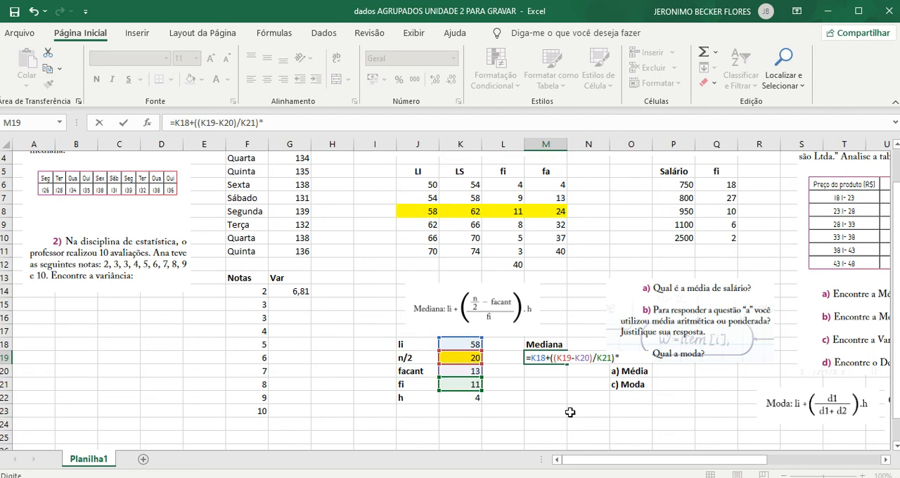
pyautogui.write('*')
pyautogui.click(475, 398)
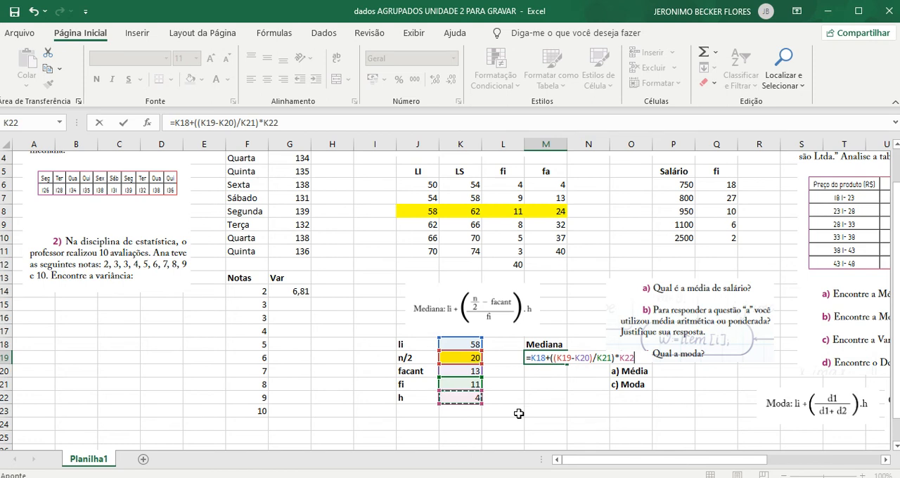
pyautogui.press('Return')
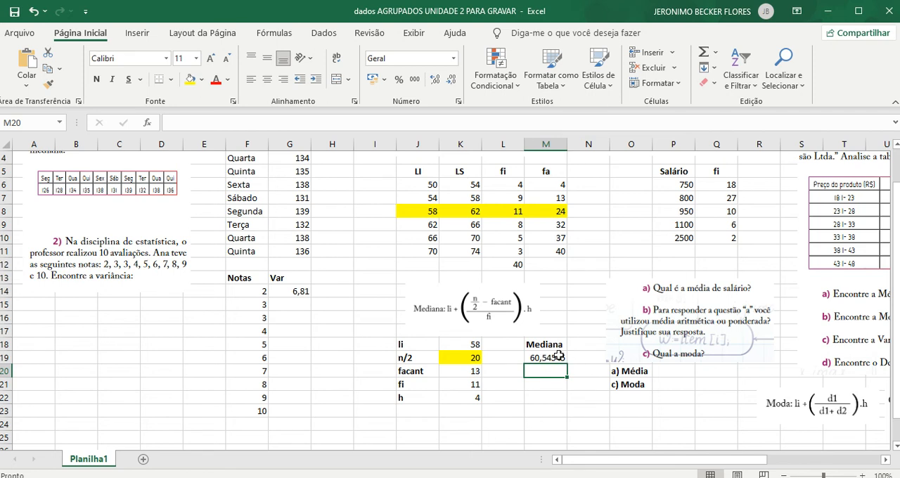
pyautogui.click(561, 358)
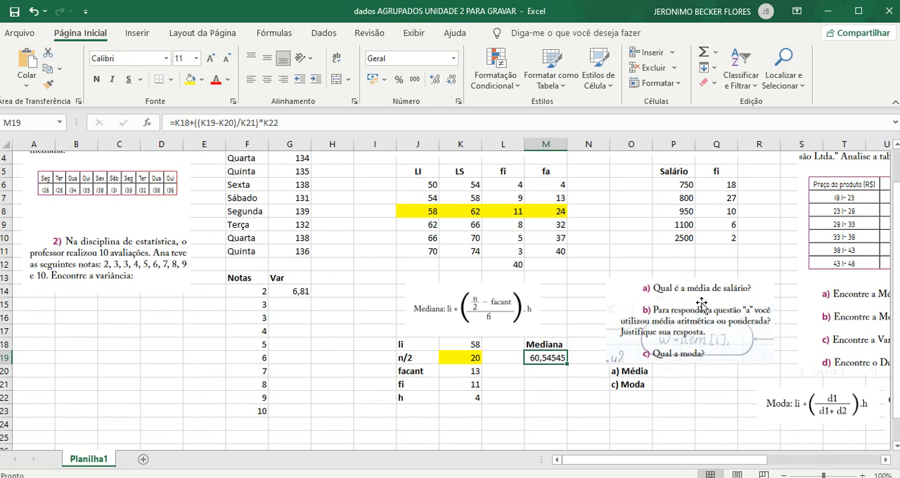
# - Examine the salary table in exercise 4, comparing each salary with its frequency fi
pyautogui.scroll(1, 697, 312)
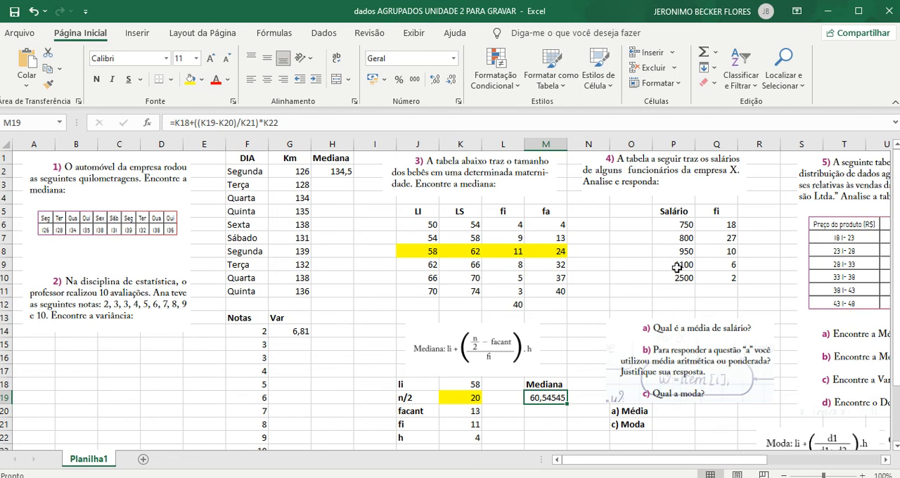
pyautogui.click(748, 224)
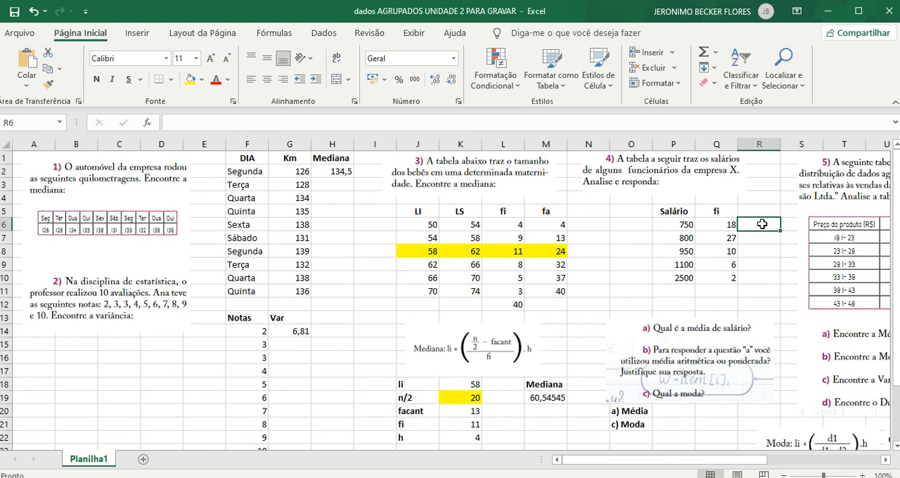
pyautogui.press('Left')
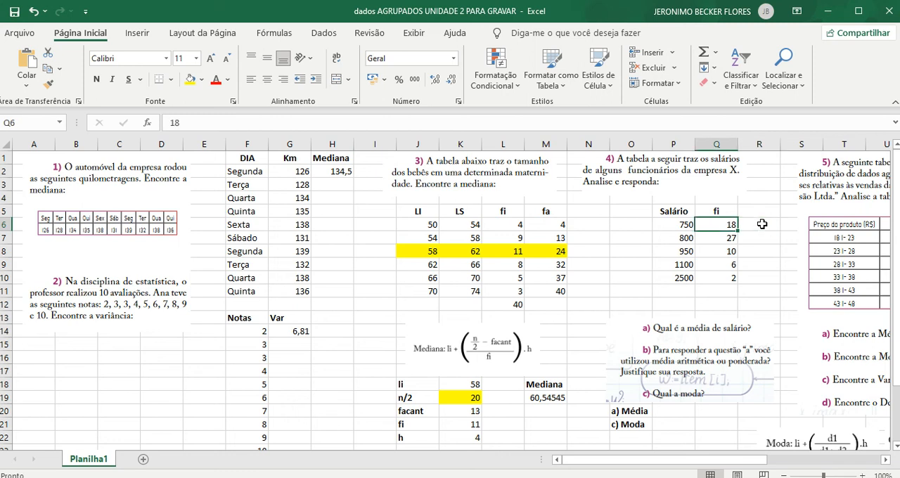
pyautogui.press('Left')
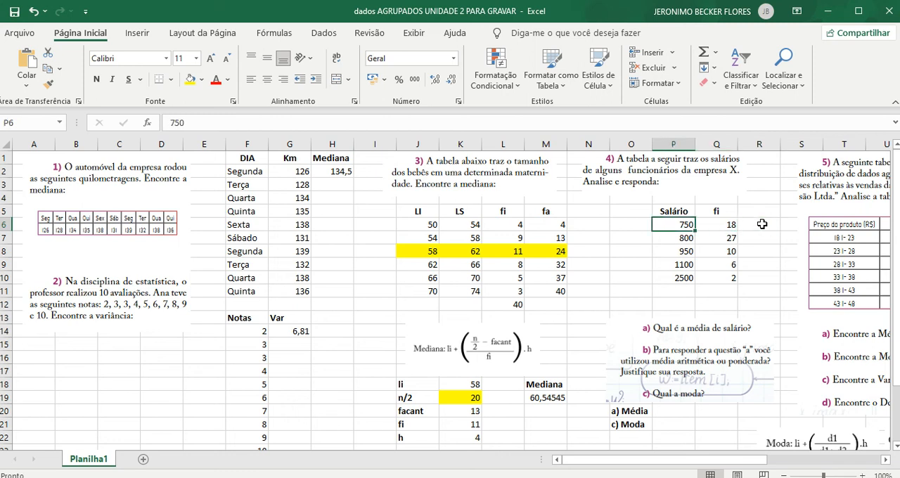
pyautogui.press('Down')
pyautogui.press('Right')
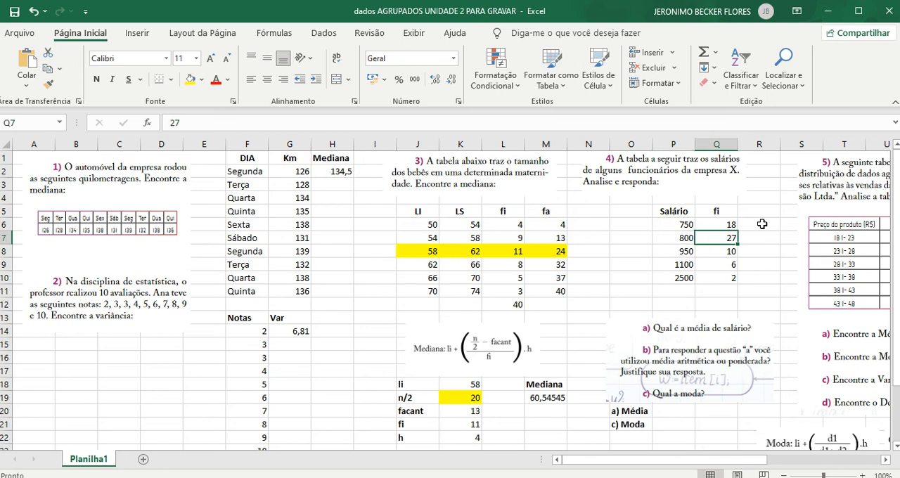
pyautogui.press('Left')
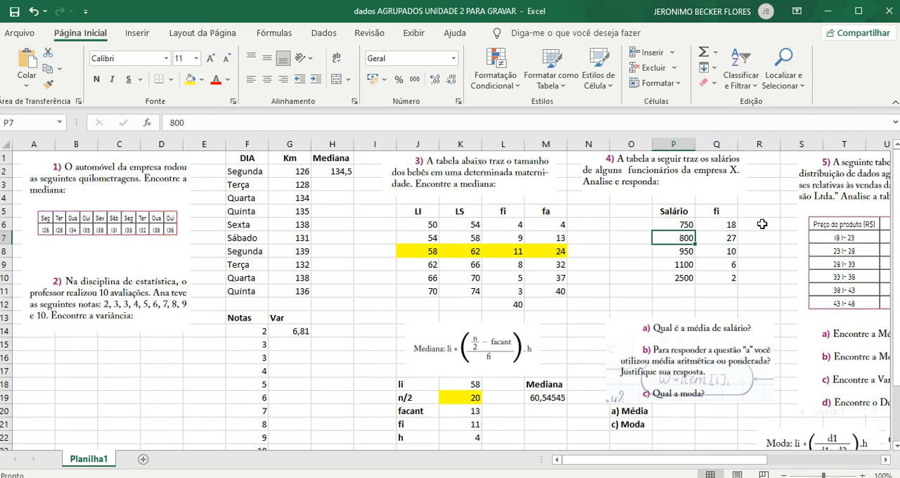
pyautogui.press('Up')
pyautogui.press('Right')
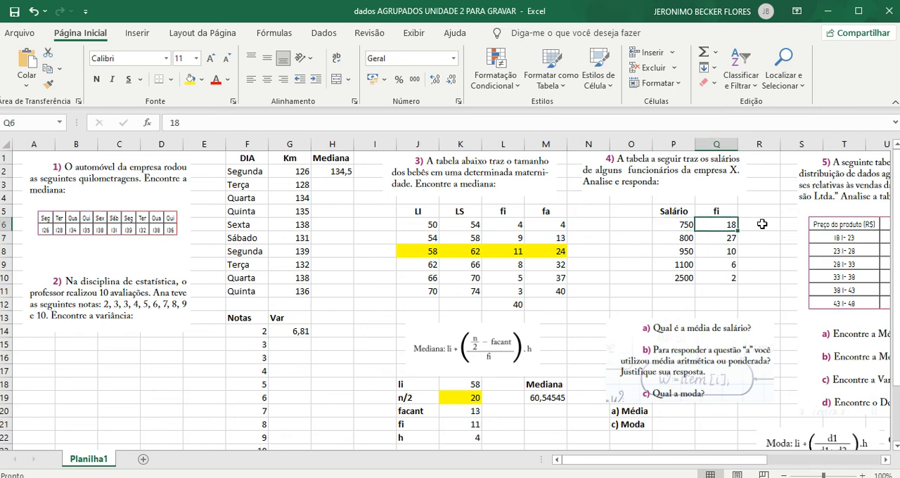
pyautogui.press('Left')
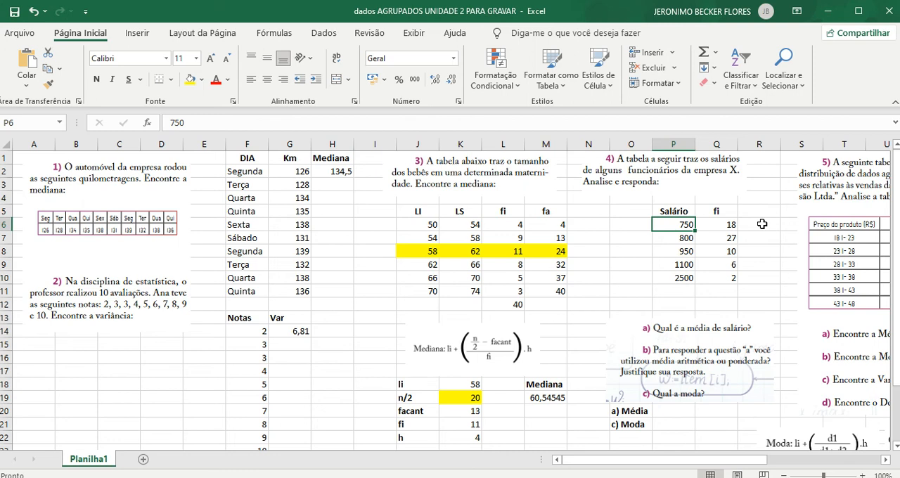
pyautogui.press('Right')
pyautogui.press('Down')
pyautogui.press('Left')
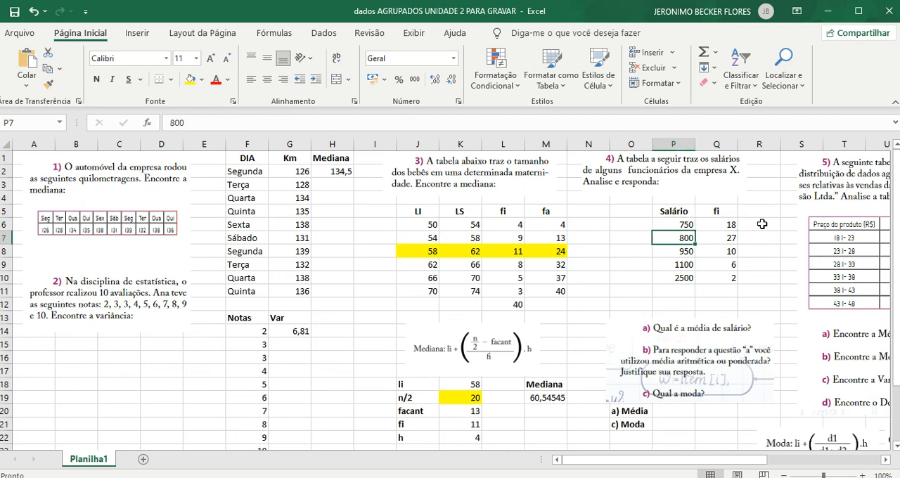
pyautogui.press('Down')
pyautogui.press('Right')
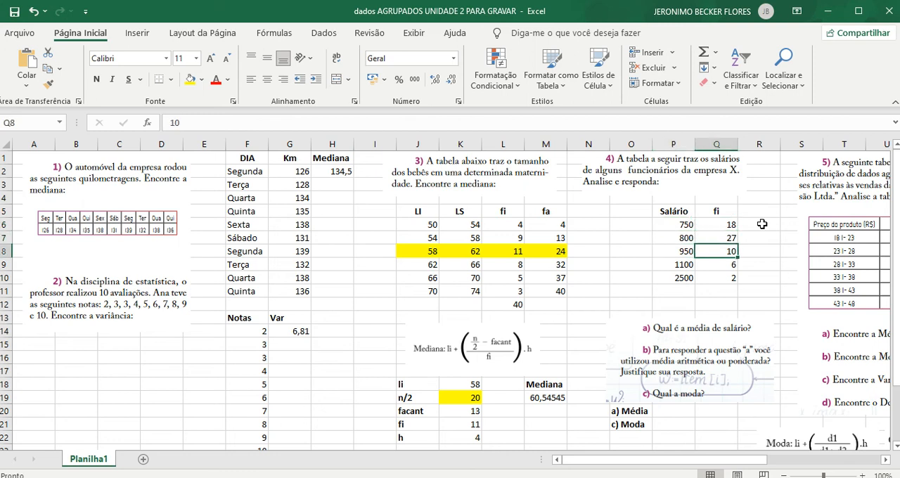
pyautogui.press('Left')
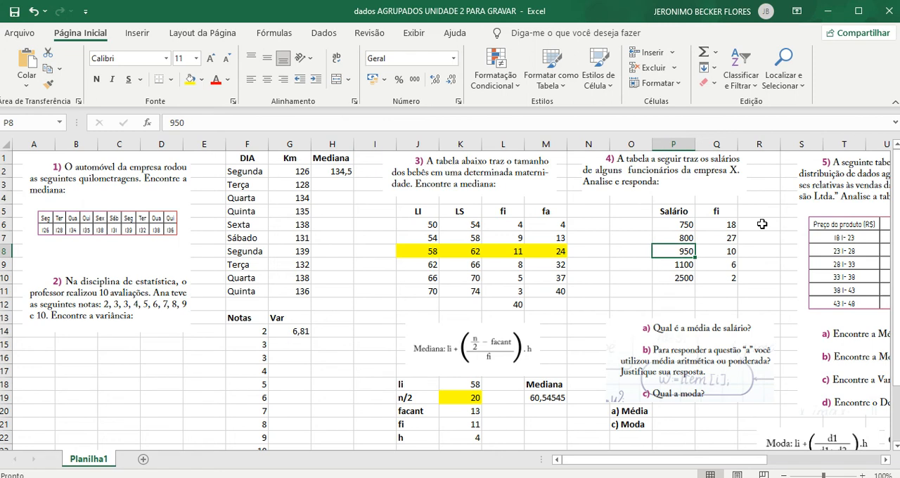
# - Apply a thick bottom border to P10:R10 under the last row of the salary table
pyautogui.click(759, 211)
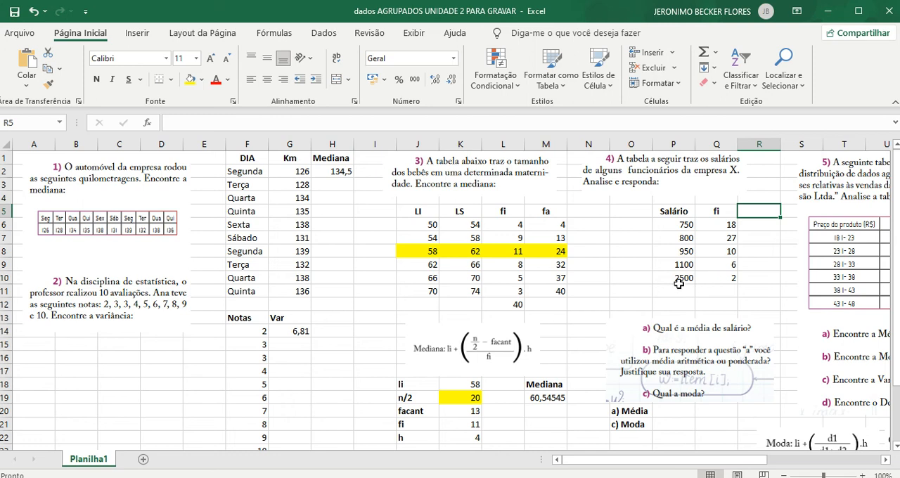
pyautogui.moveTo(677, 278); pyautogui.dragTo(762, 279)
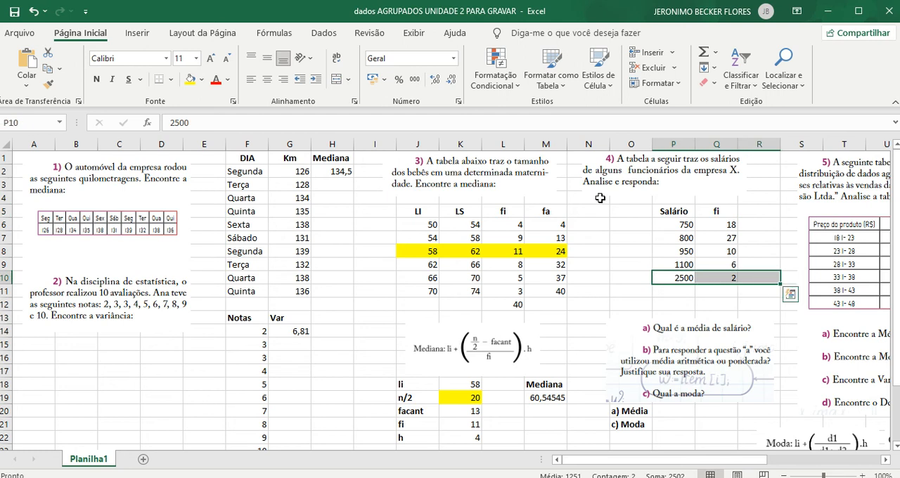
pyautogui.click(171, 80)
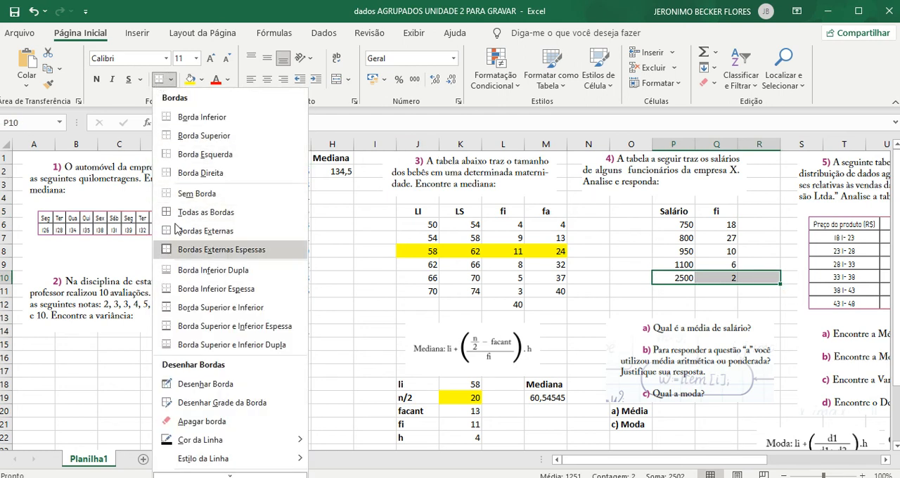
pyautogui.click(216, 289)
pyautogui.click(746, 296)
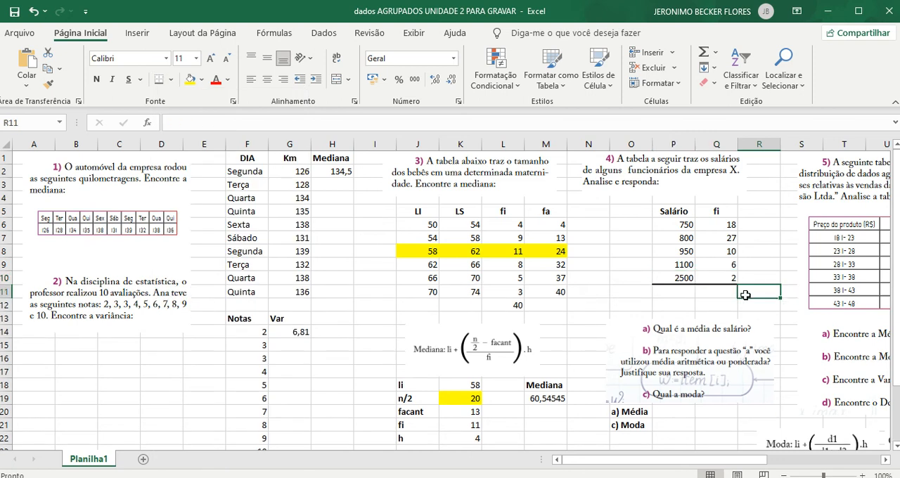
# - Multiply each salary by its frequency in R6:R10, using =P6*Q6 in the first row and filling it down
pyautogui.click(760, 211)
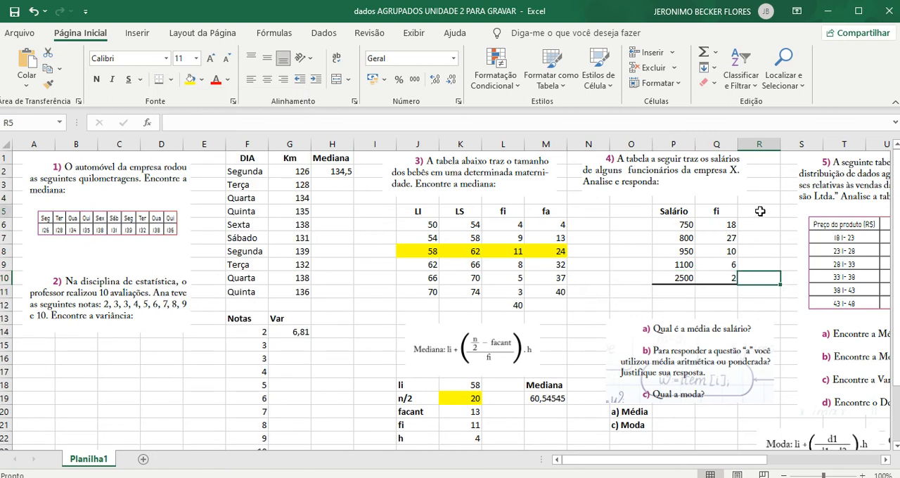
pyautogui.click(760, 225)
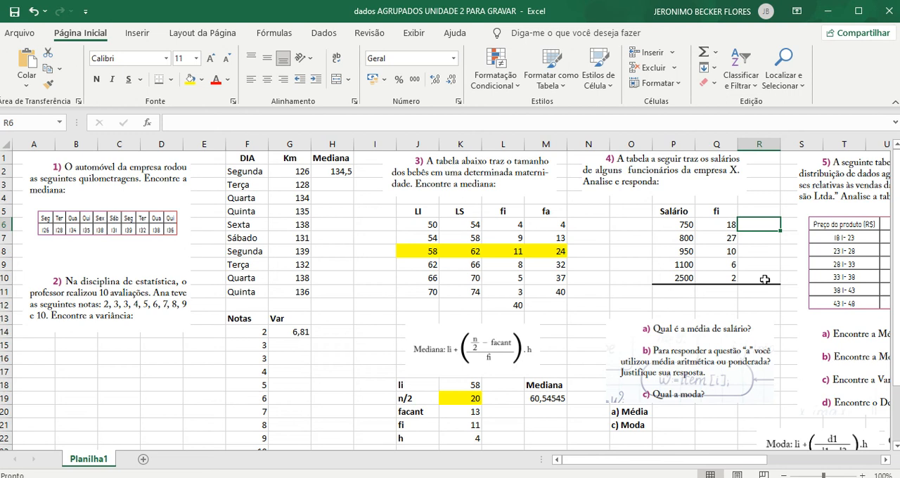
pyautogui.write('=')
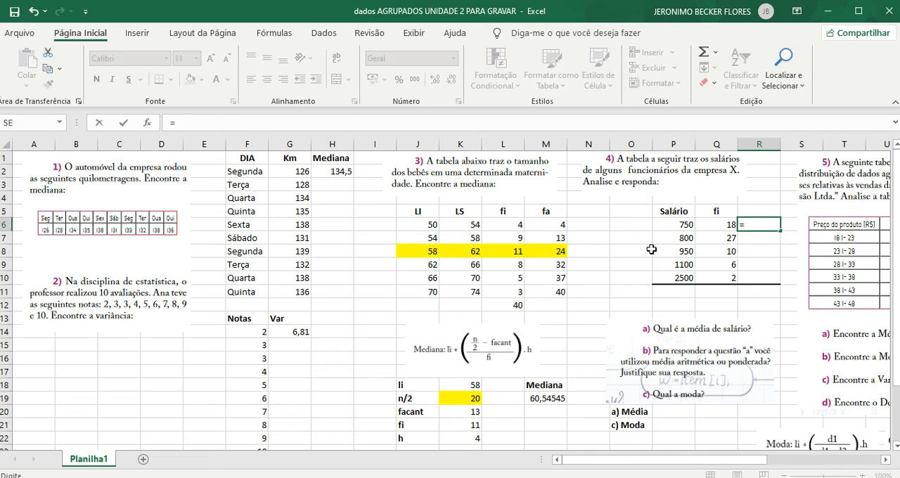
pyautogui.click(676, 225)
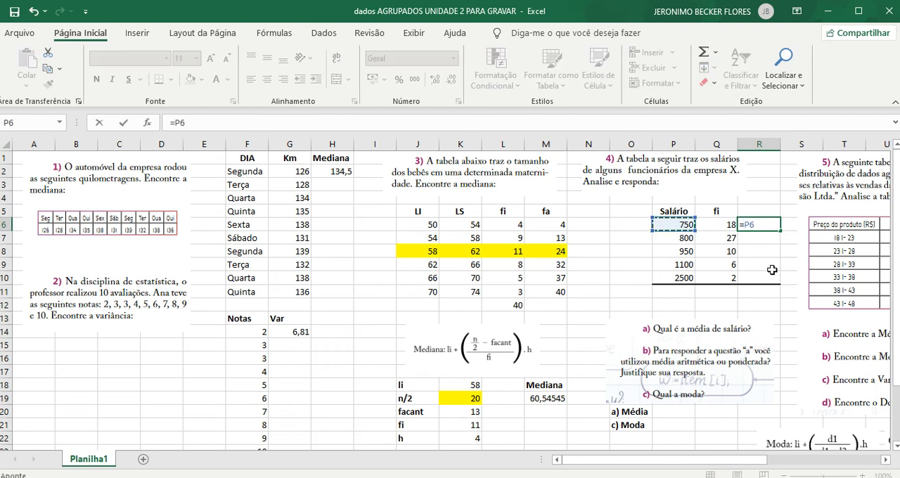
pyautogui.write('*')
pyautogui.click(726, 225)
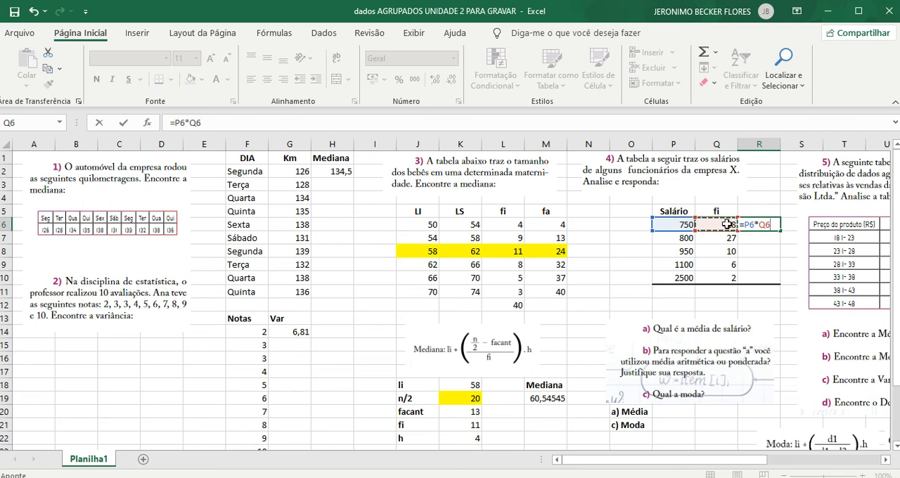
pyautogui.press('Return')
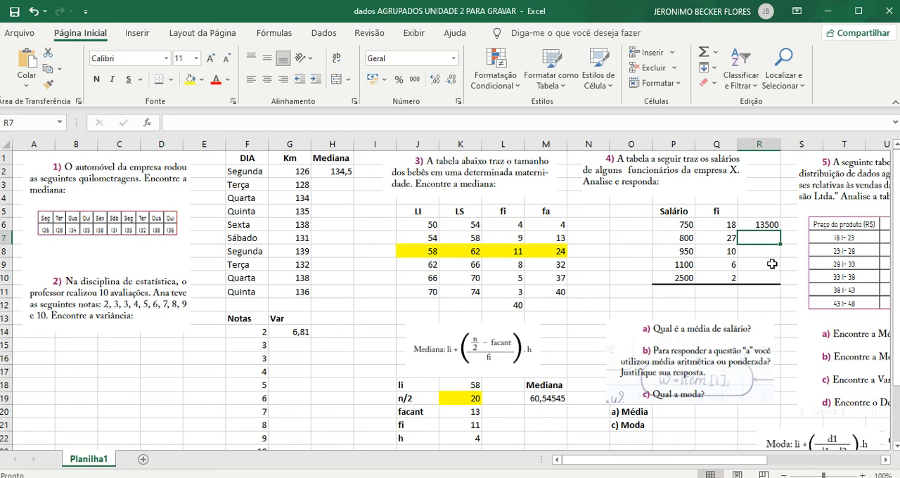
pyautogui.click(774, 225)
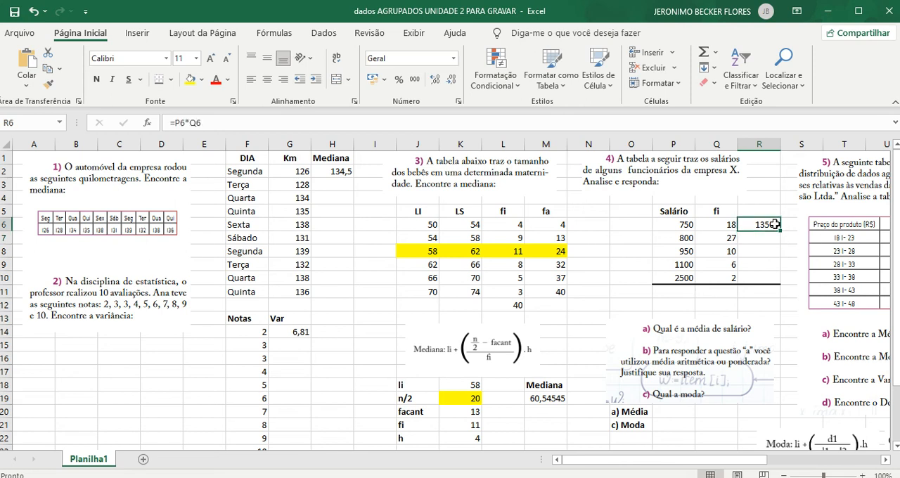
pyautogui.moveTo(779, 230); pyautogui.dragTo(774, 282)
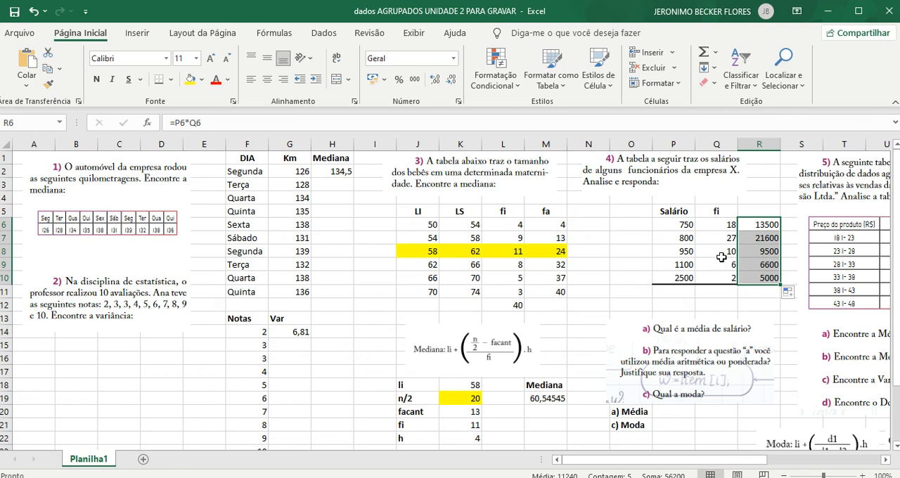
# - Total the salary-frequency products in R11 with =SOMA(R6:R10) and the frequencies in Q11 with =SOMA(Q6:Q10)
pyautogui.click(756, 298)
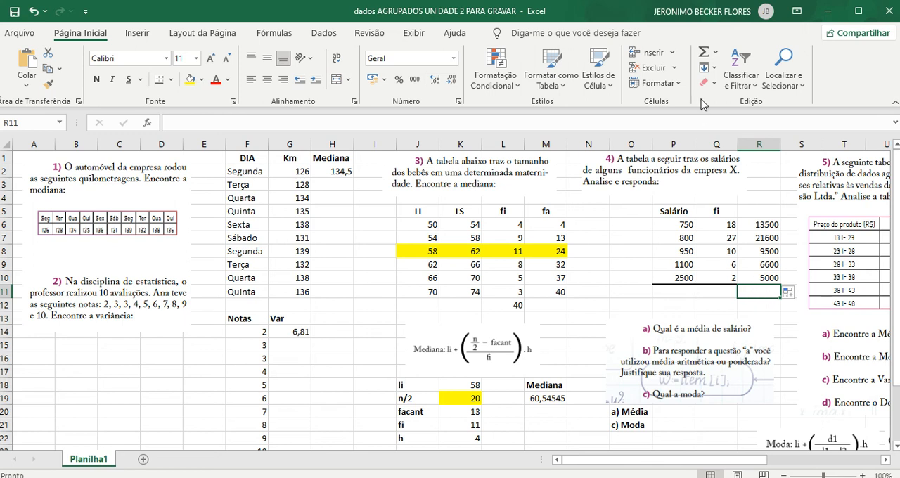
pyautogui.click(704, 54)
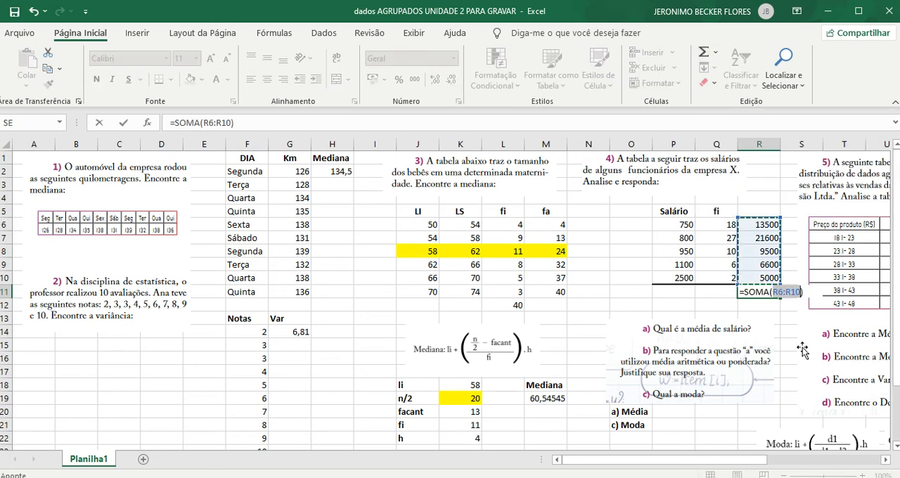
pyautogui.press('Return')
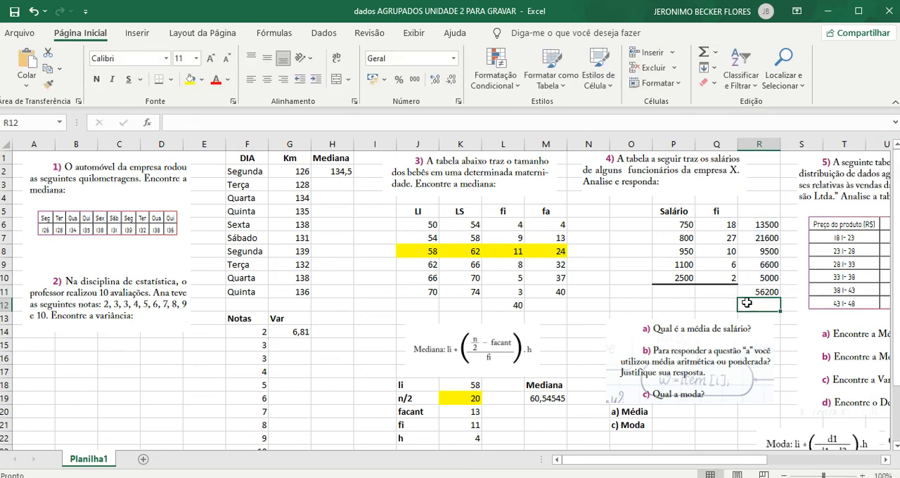
pyautogui.click(719, 291)
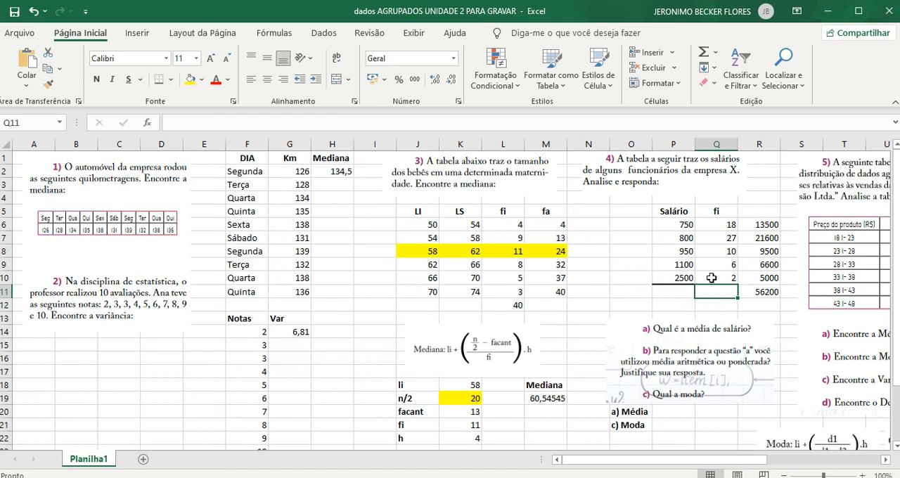
pyautogui.click(704, 52)
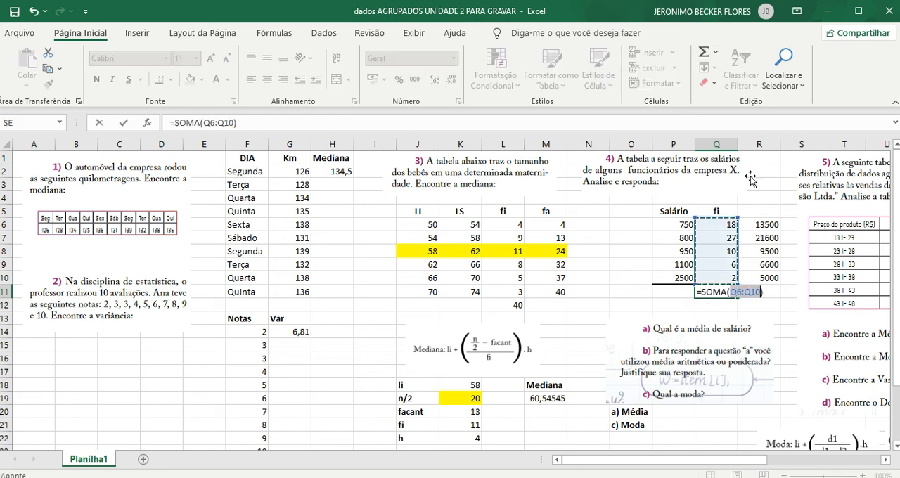
pyautogui.press('Return')
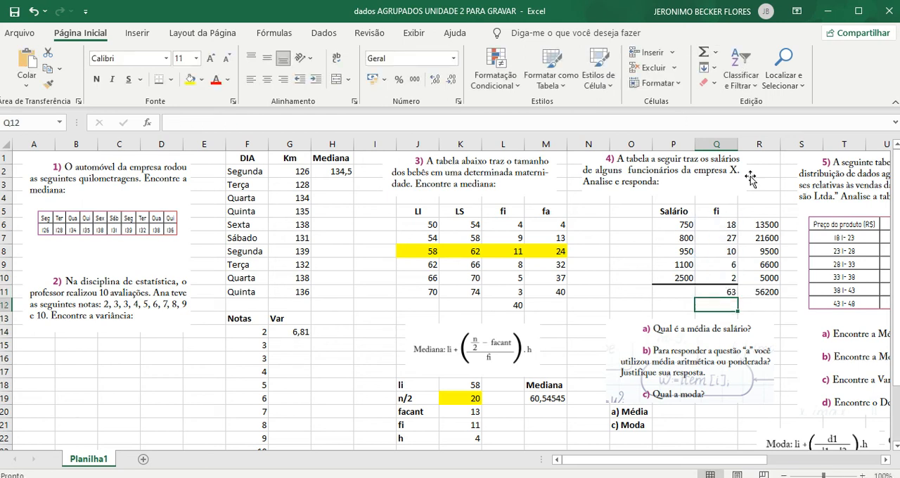
# - Try calculating the weighted mean salary in P20 with =R11/Q11, and clear the cell
pyautogui.click(683, 411)
pyautogui.write('=')
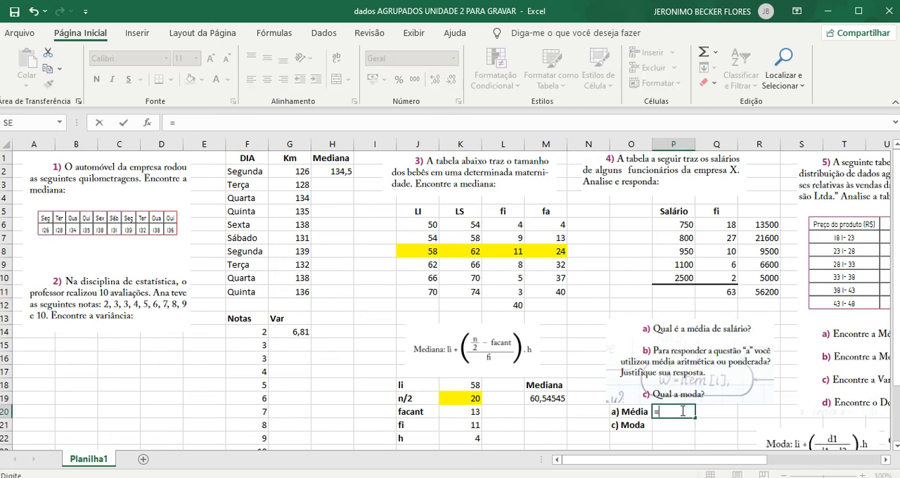
pyautogui.click(767, 295)
pyautogui.write('/')
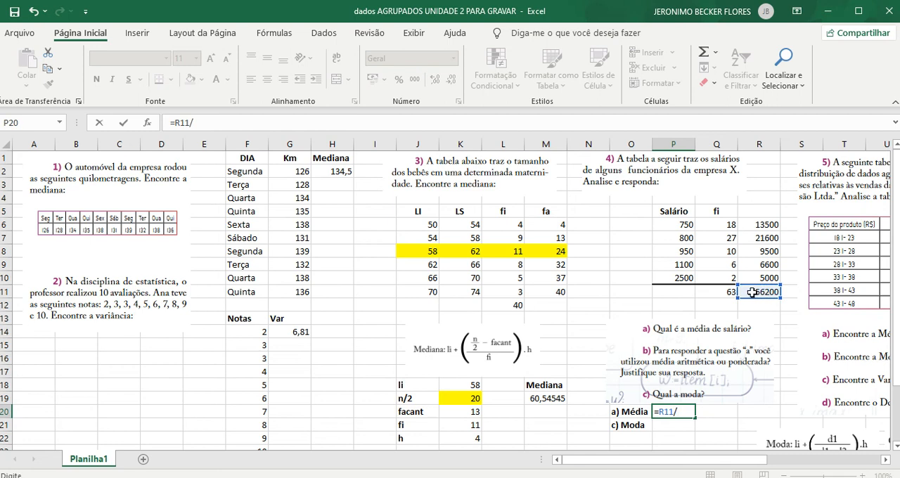
pyautogui.click(718, 293)
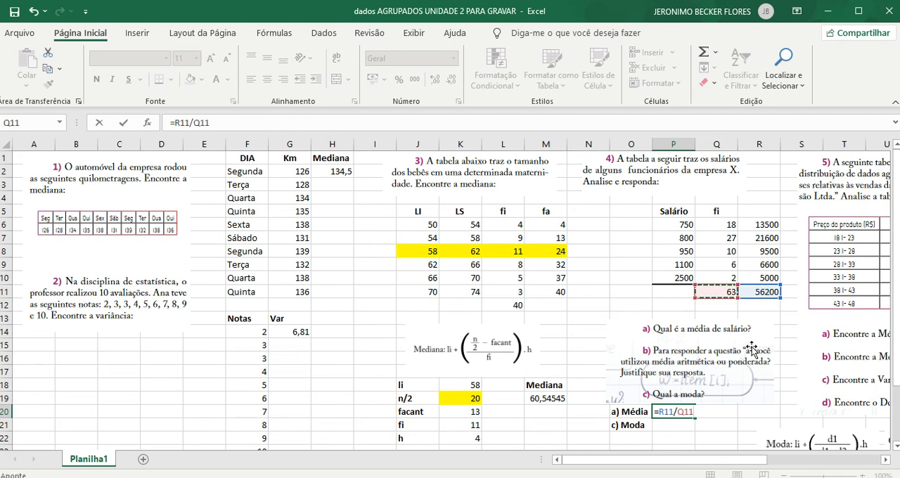
pyautogui.hotkey('ctrl', 'Return')
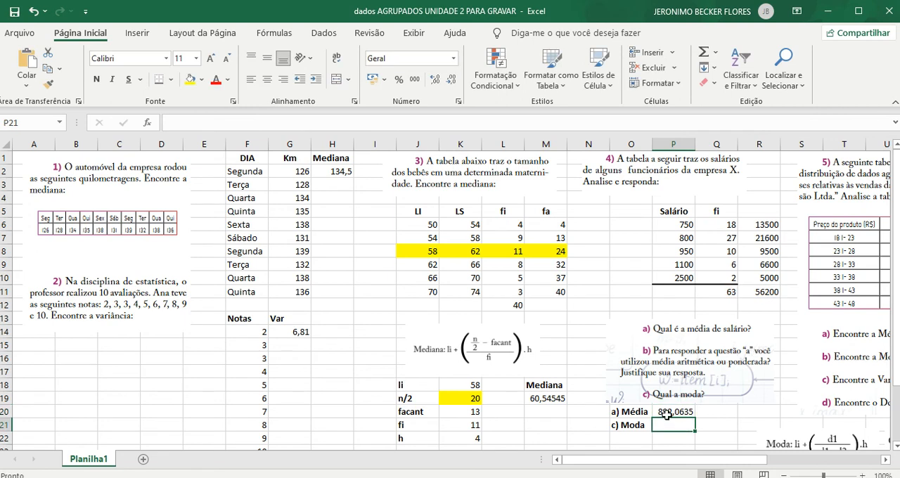
pyautogui.press('Delete')
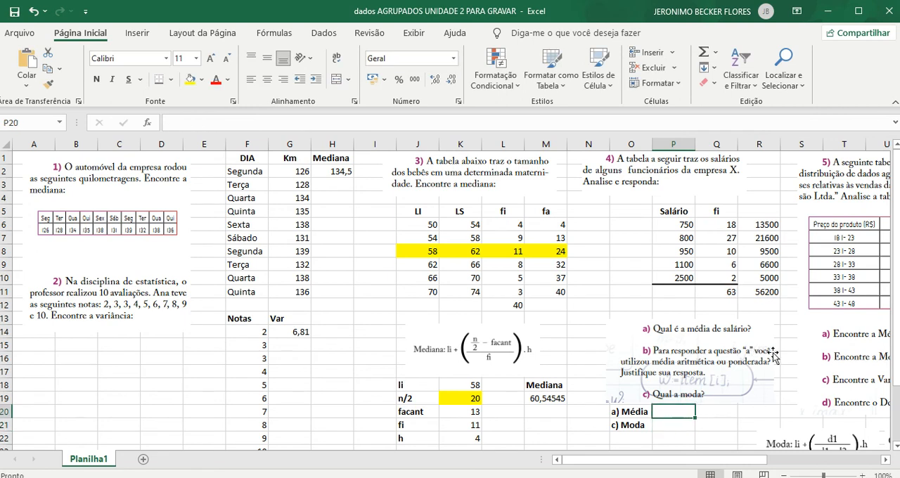
# - Calculate the weighted mean salary in P20 with =R11/Q11
pyautogui.write('=')
pyautogui.click(774, 295)
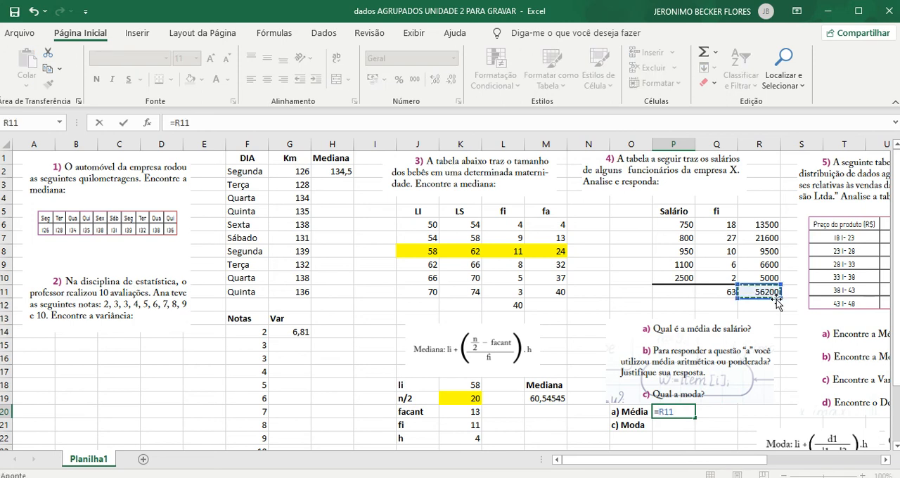
pyautogui.write('/')
pyautogui.click(725, 295)
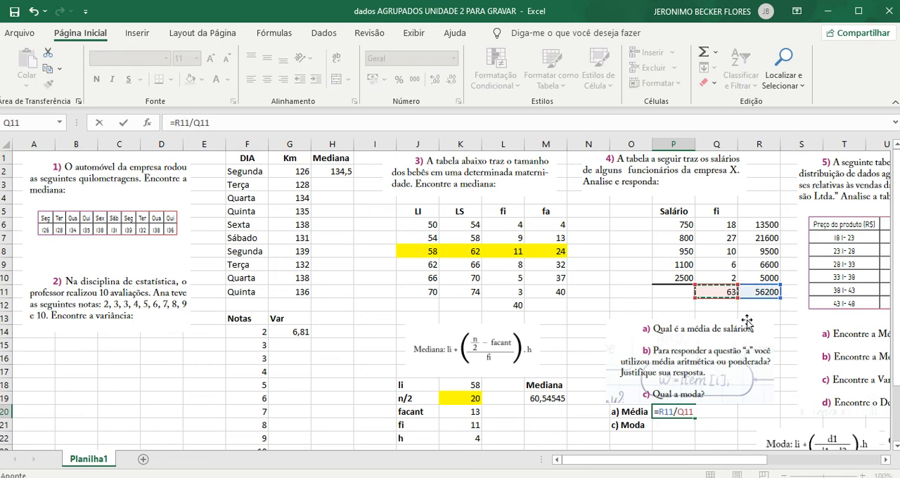
pyautogui.press('Return')
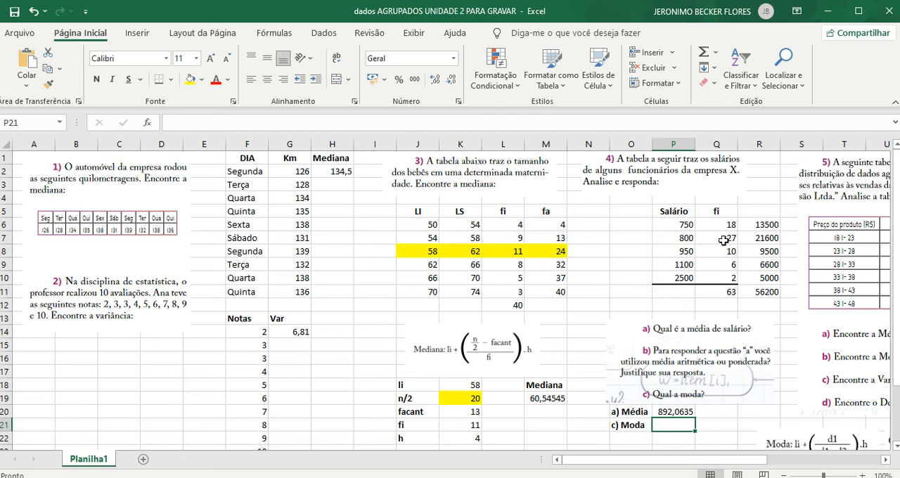
# - Highlight the salary 800 in P7 in yellow and enter 800 as the mode in P21
pyautogui.click(681, 239)
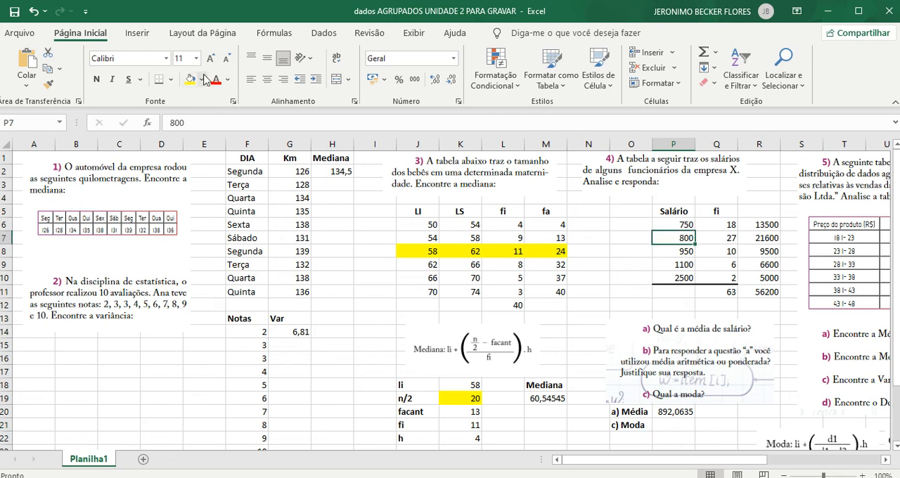
pyautogui.click(190, 78)
pyautogui.click(686, 424)
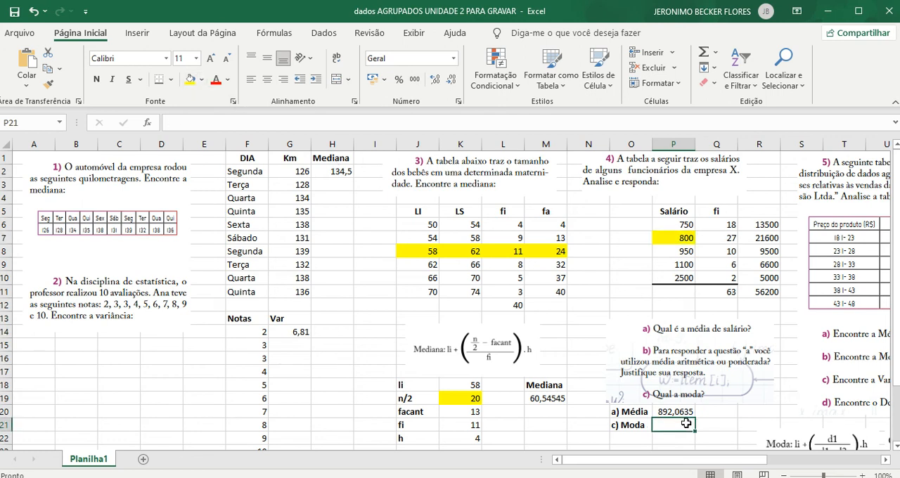
pyautogui.write('800')
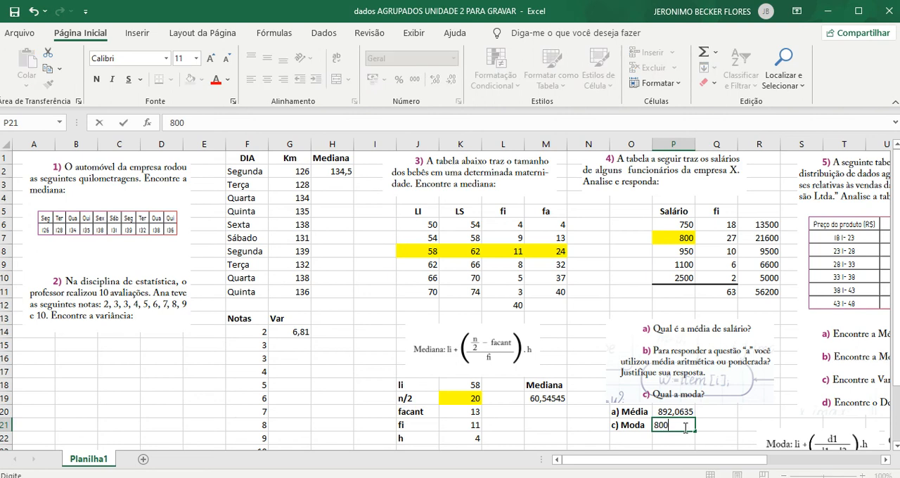
pyautogui.press('Return')
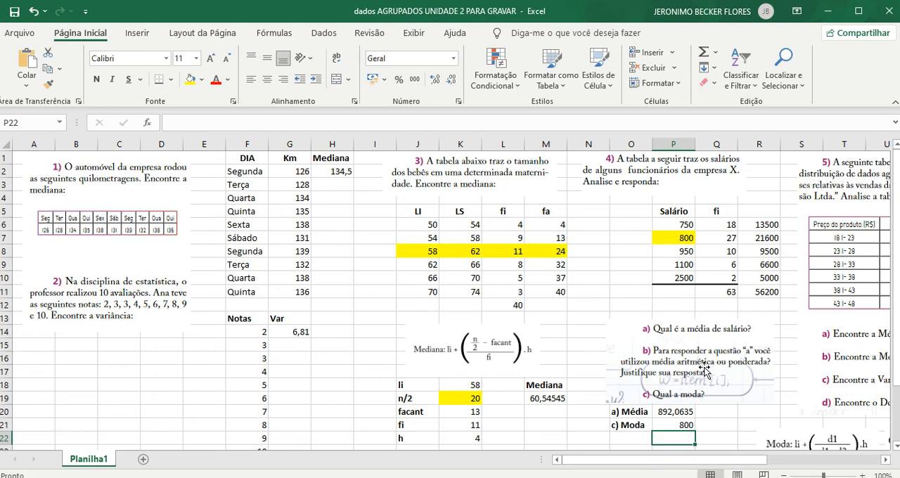
# - In exercise 5's table, clear the frequency total in Z8 and re-enter it as =SOMA(Z2:Z7)
pyautogui.moveTo(705, 466); pyautogui.dragTo(812, 465)
pyautogui.scroll(-2, 619, 304)
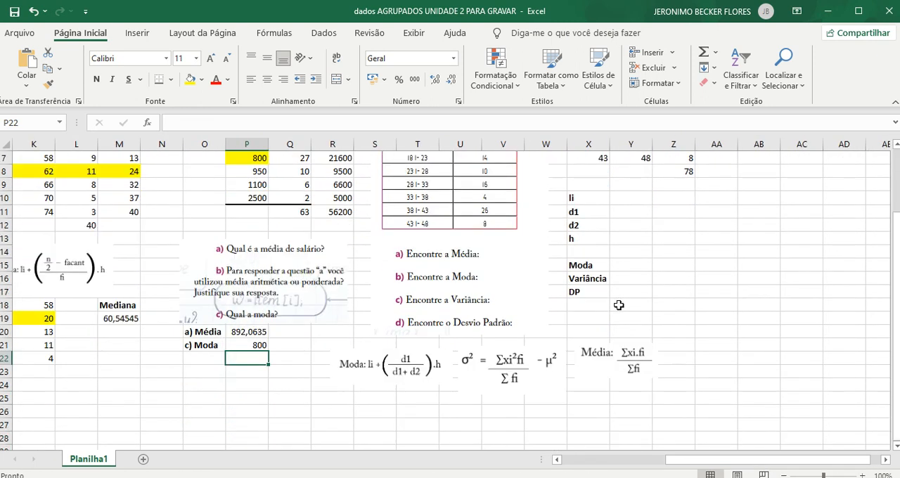
pyautogui.scroll(2, 619, 304)
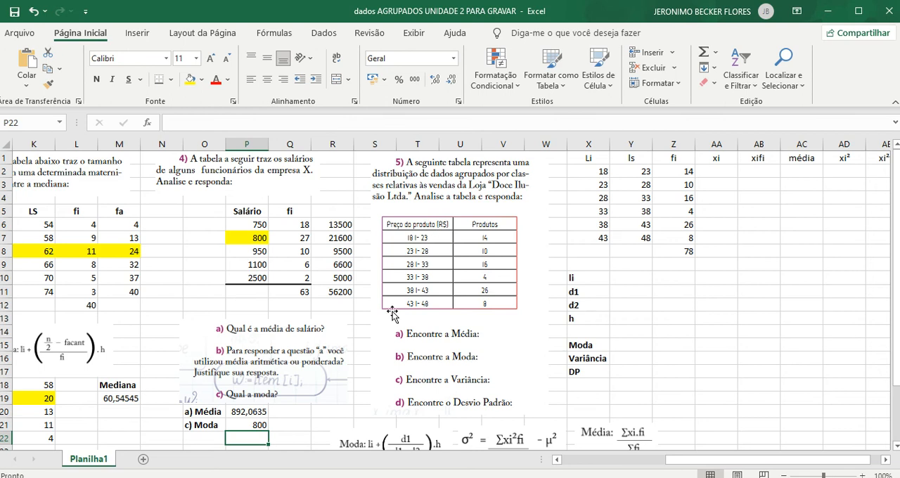
pyautogui.scroll(-1, 434, 309)
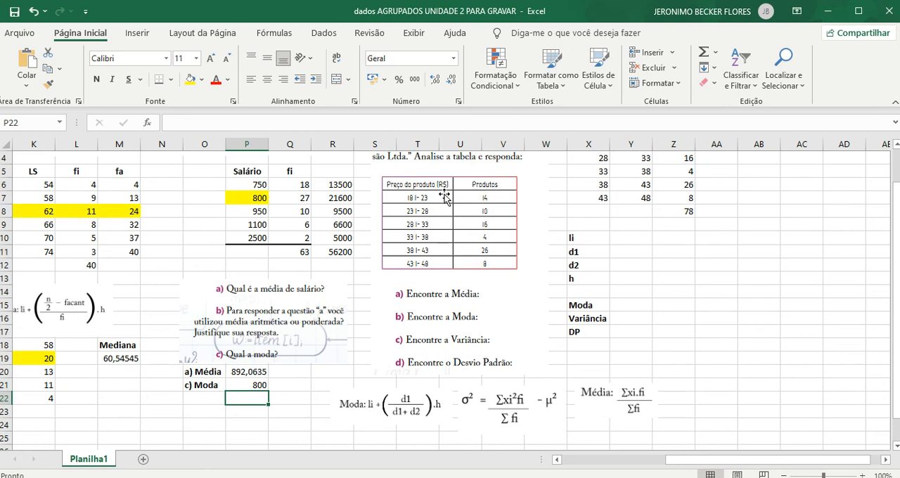
pyautogui.scroll(1, 439, 218)
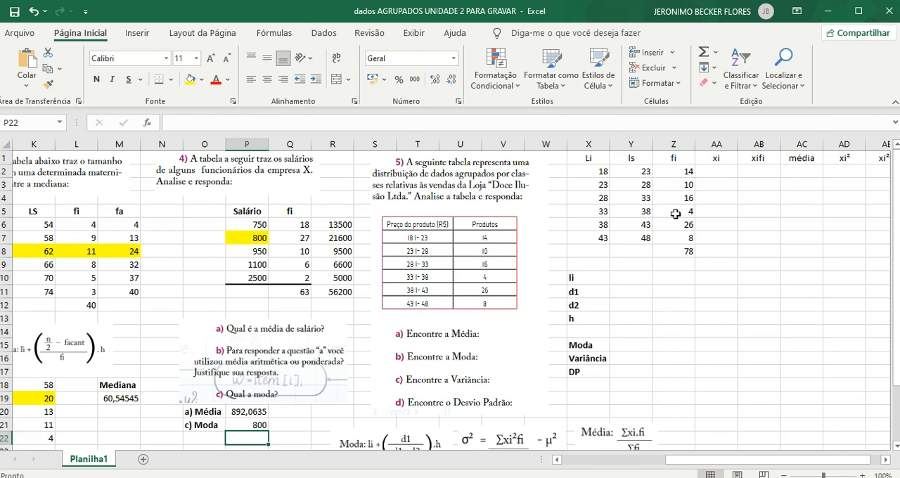
pyautogui.click(670, 251)
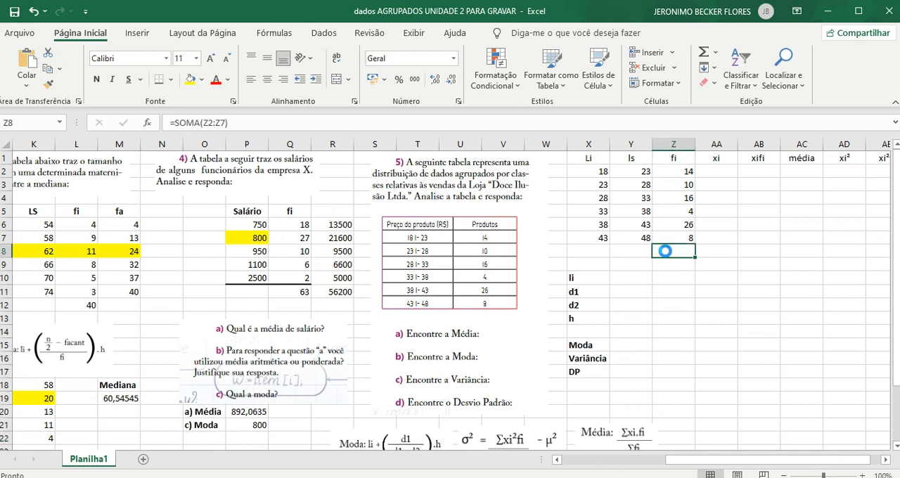
pyautogui.press('Delete')
pyautogui.click(700, 301)
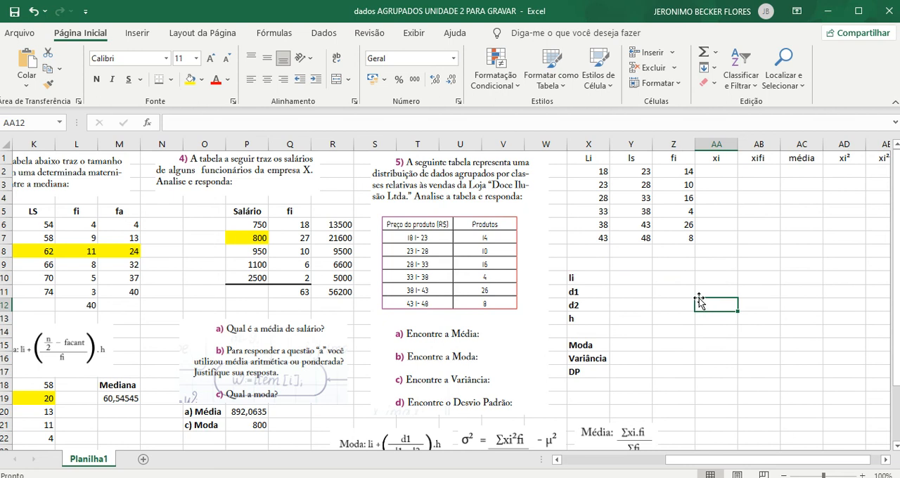
pyautogui.click(680, 253)
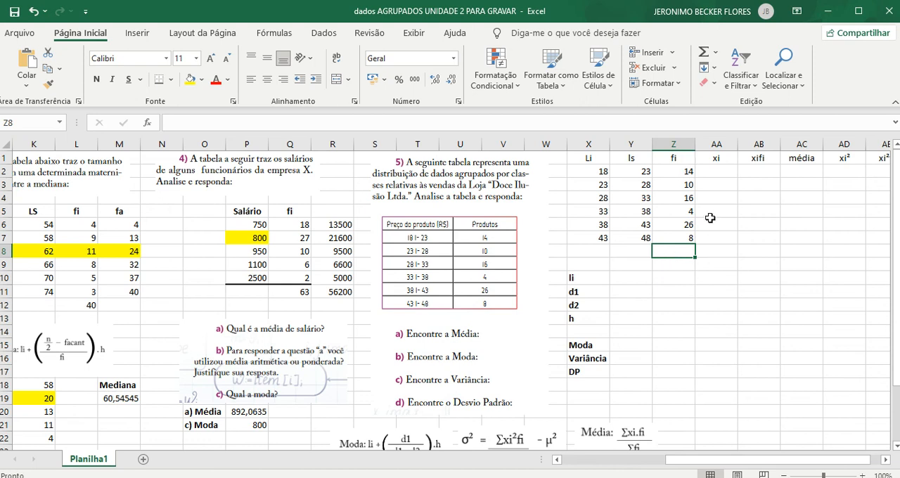
pyautogui.click(703, 53)
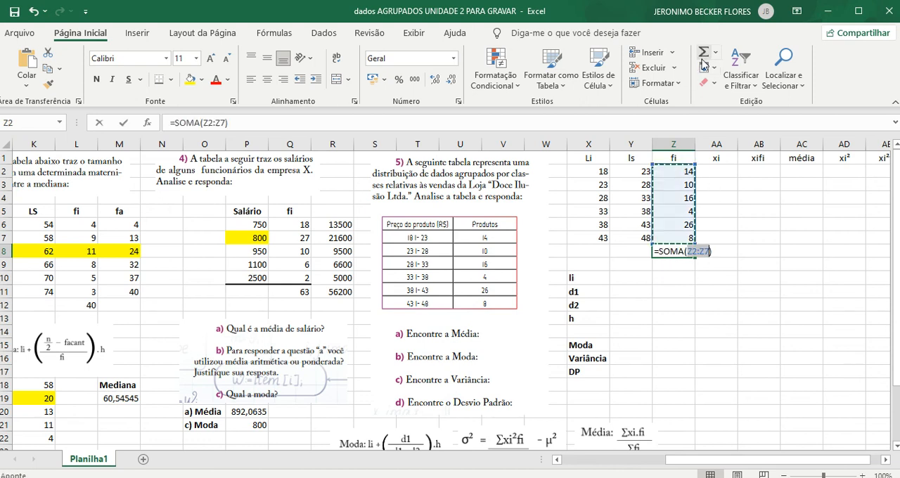
pyautogui.press('Return')
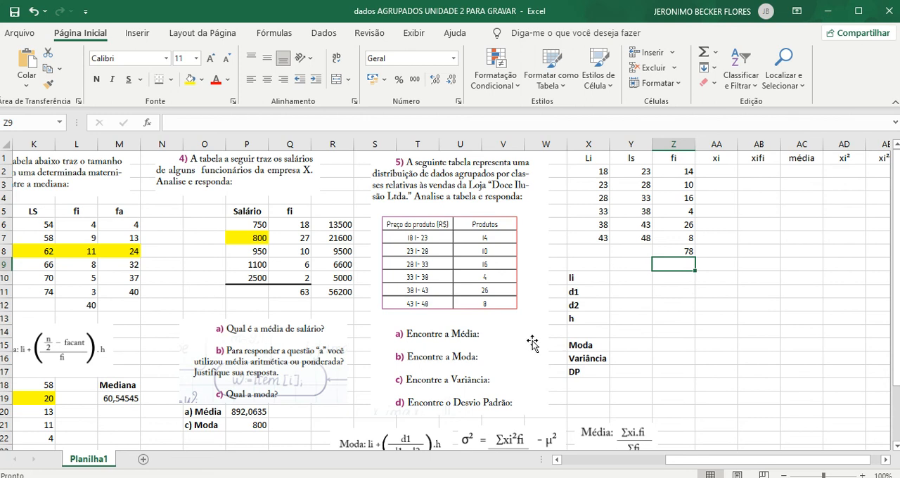
# - Try calculating the first class midpoint in AA2 with =(X2+Y2)/2, and clear the cell
pyautogui.scroll(-1, 576, 410)
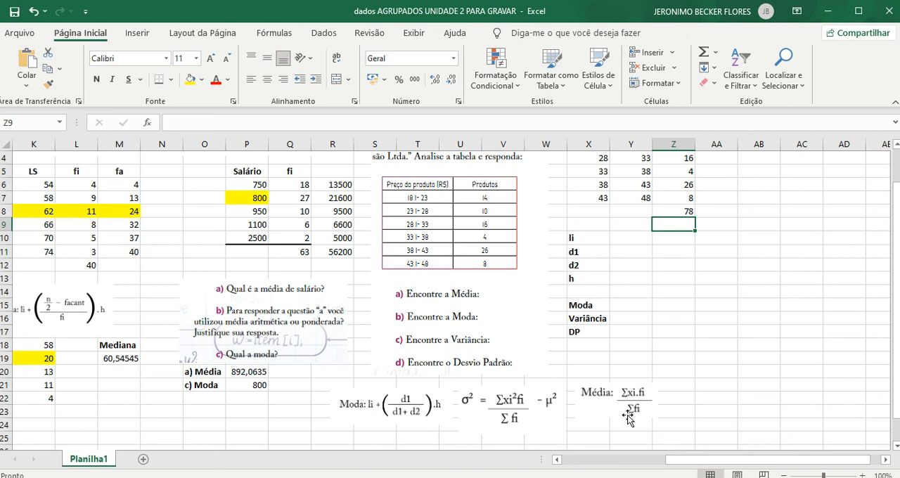
pyautogui.scroll(1, 745, 295)
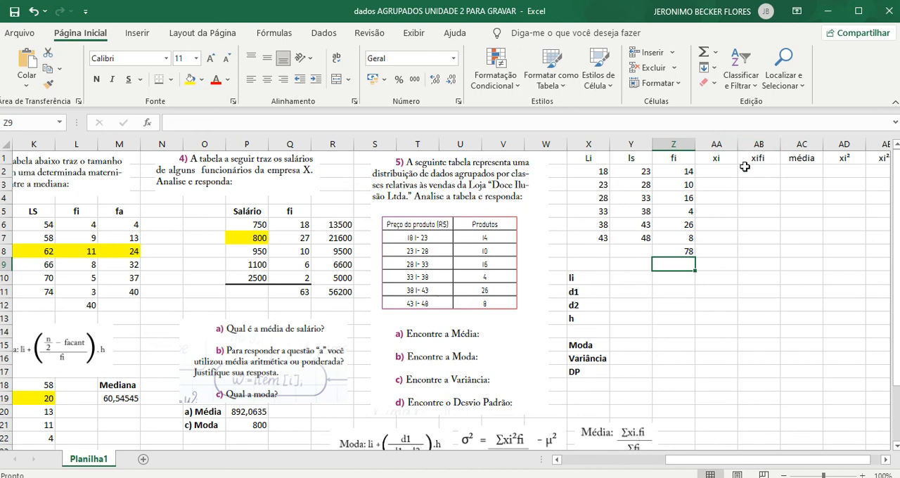
pyautogui.click(722, 168)
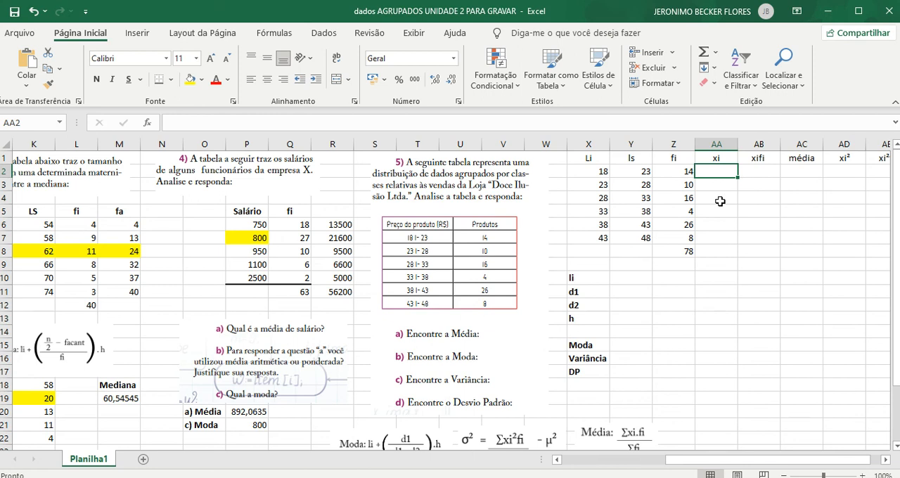
pyautogui.write('=(')
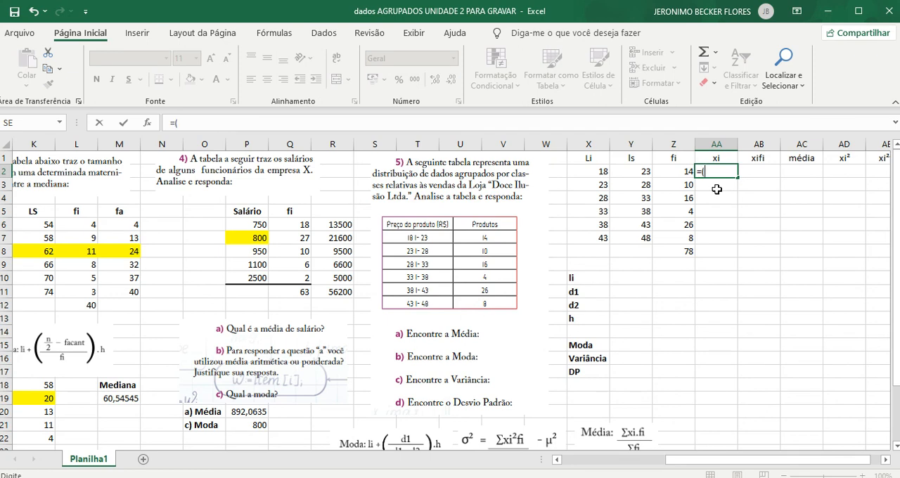
pyautogui.click(600, 172)
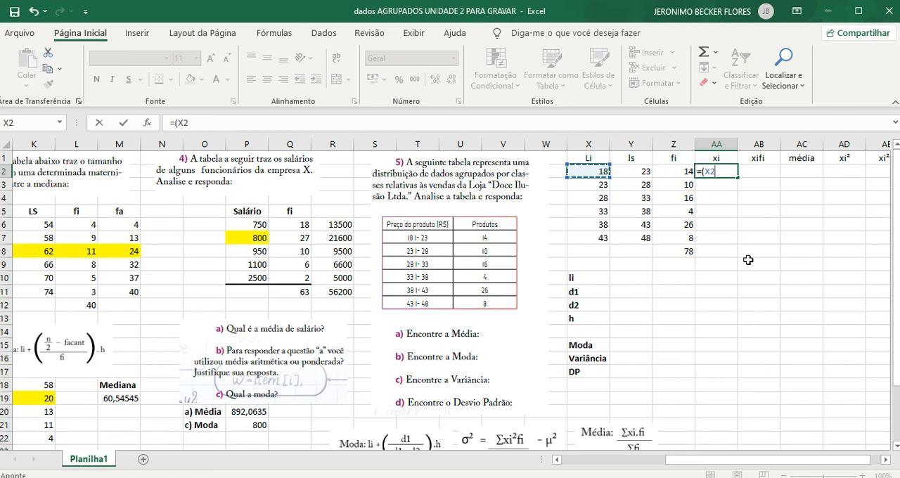
pyautogui.write('+')
pyautogui.click(639, 173)
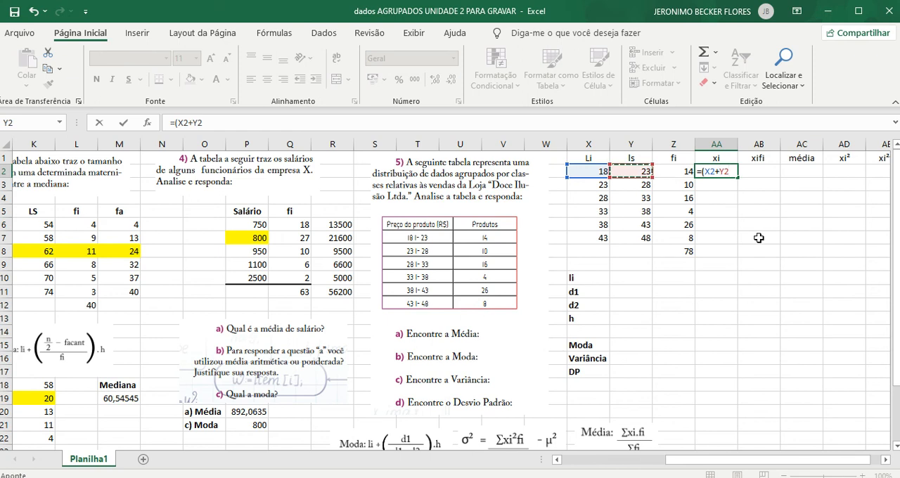
pyautogui.write(')')
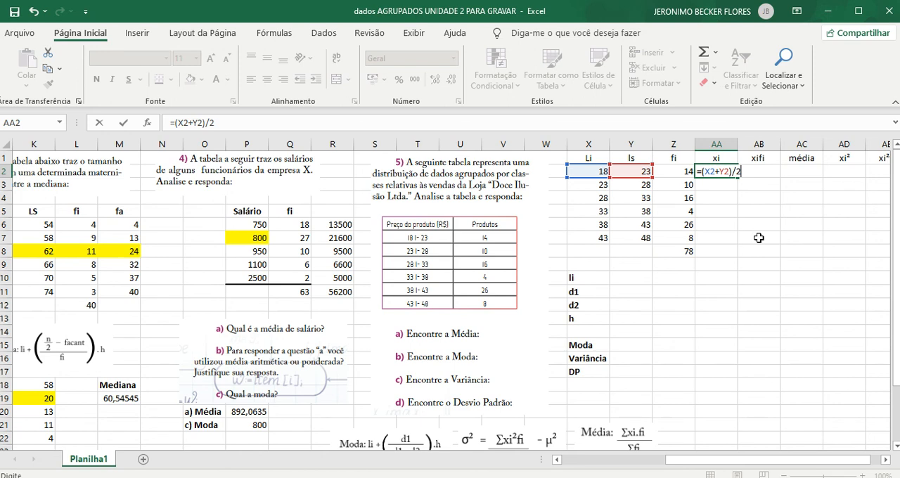
pyautogui.write('/2')
pyautogui.press('Return')
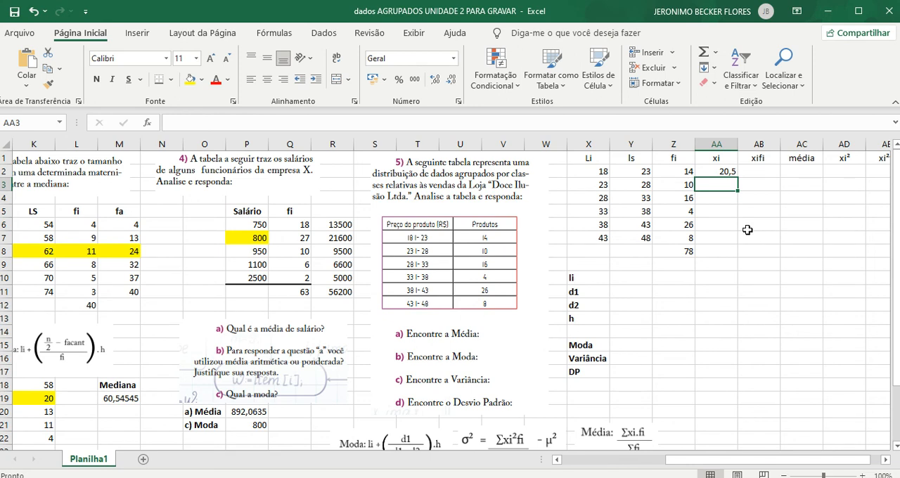
pyautogui.click(727, 171)
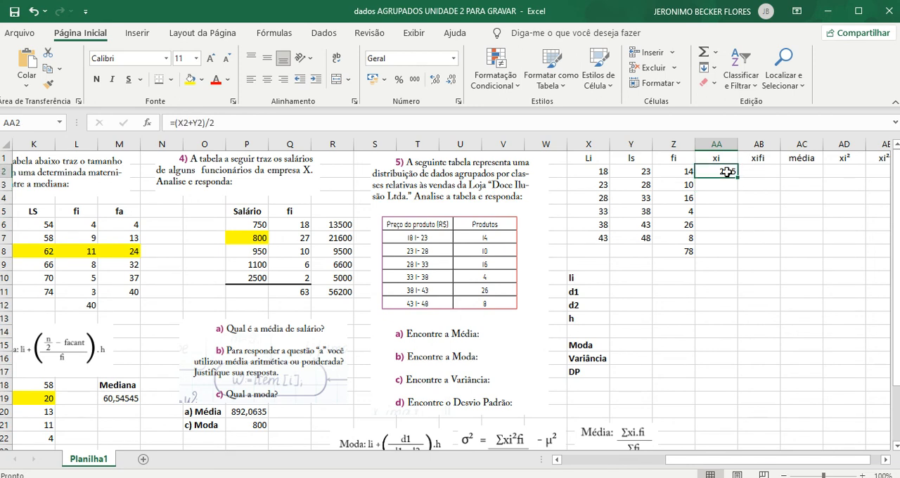
pyautogui.press('Delete')
# - Calculate the class midpoints in AA2:AA7, using =MÉDIA(X2:Y2) in the first row and filling it down
pyautogui.write('=média(')
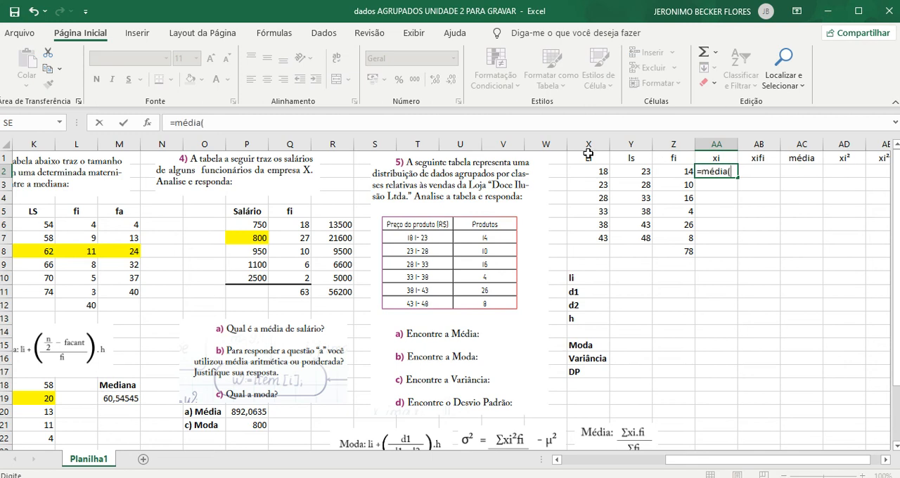
pyautogui.moveTo(598, 173); pyautogui.dragTo(630, 174)
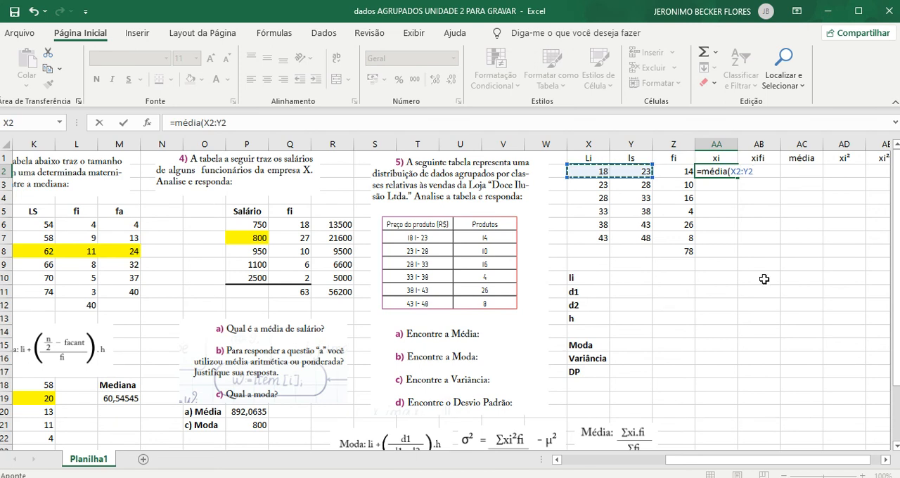
pyautogui.press('Return')
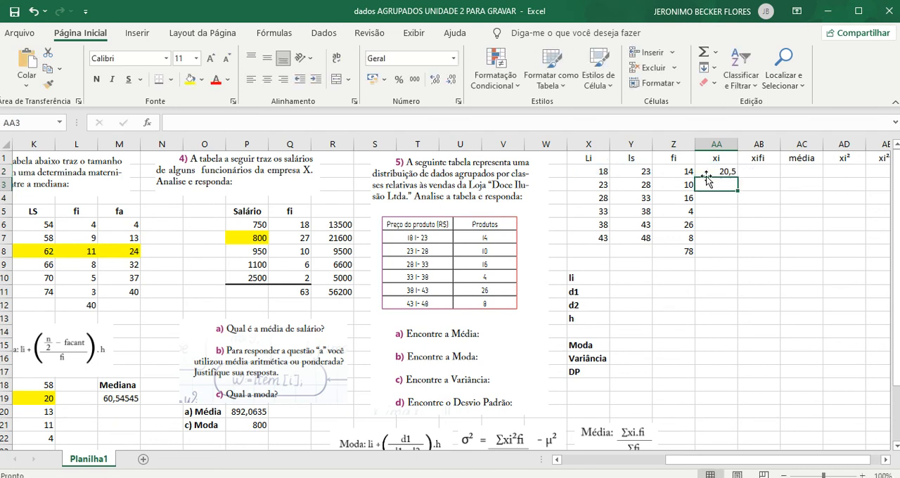
pyautogui.click(723, 171)
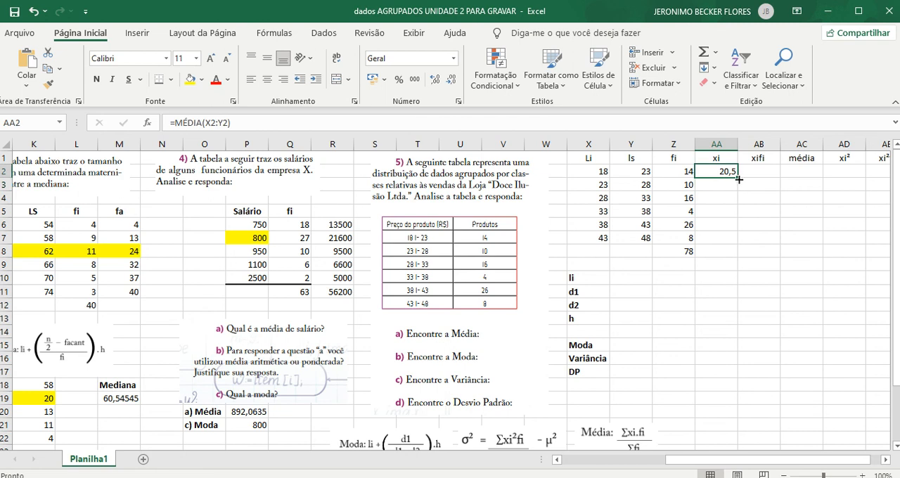
pyautogui.moveTo(738, 179); pyautogui.dragTo(733, 244)
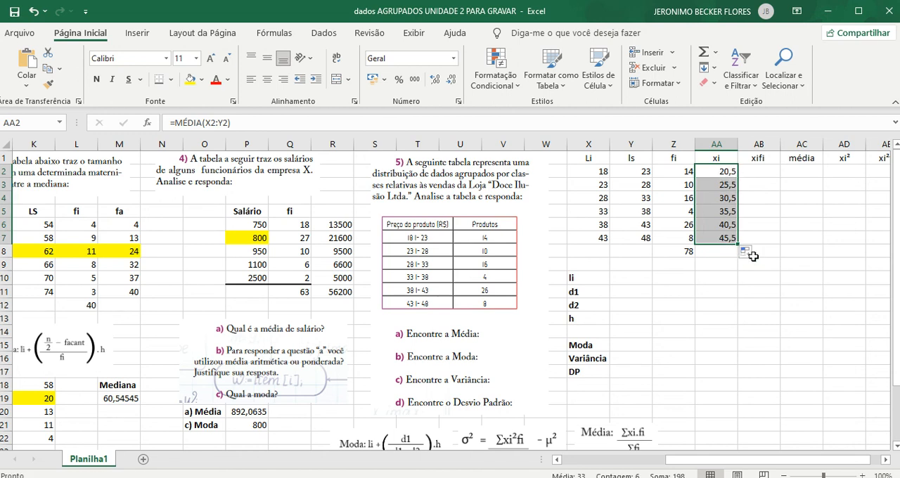
pyautogui.click(750, 289)
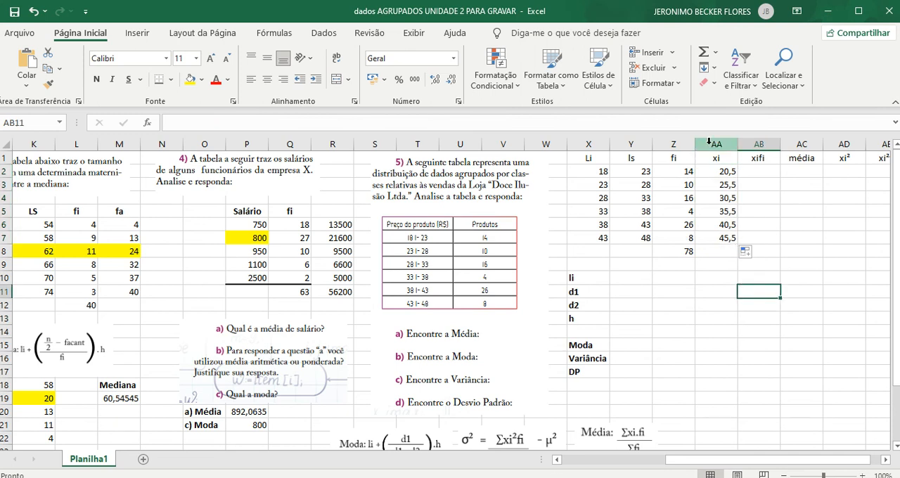
# - Calculate the xifi products in AB2:AB7, using =AA2*Z2 in the first row and filling it down
pyautogui.click(754, 173)
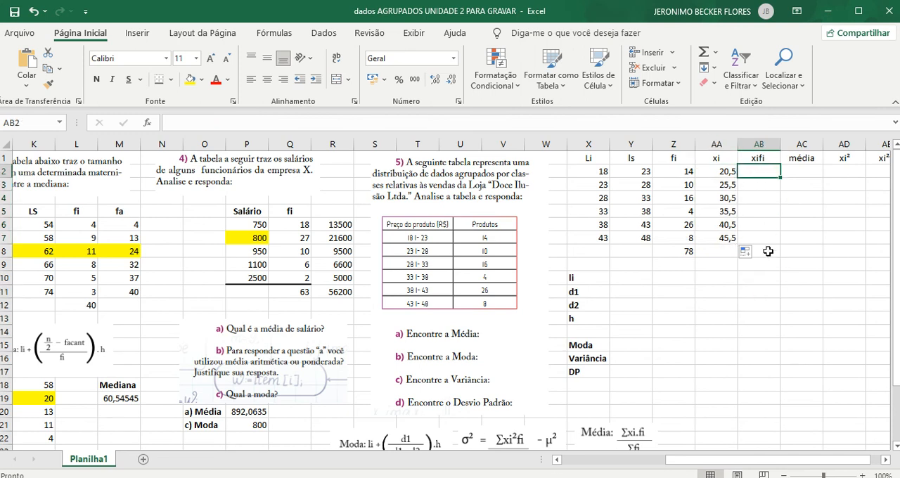
pyautogui.write('=')
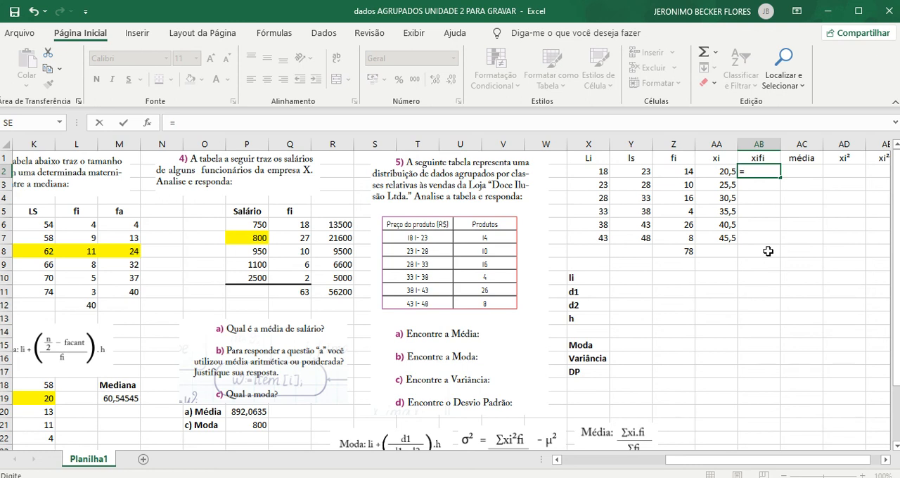
pyautogui.click(723, 170)
pyautogui.write('*')
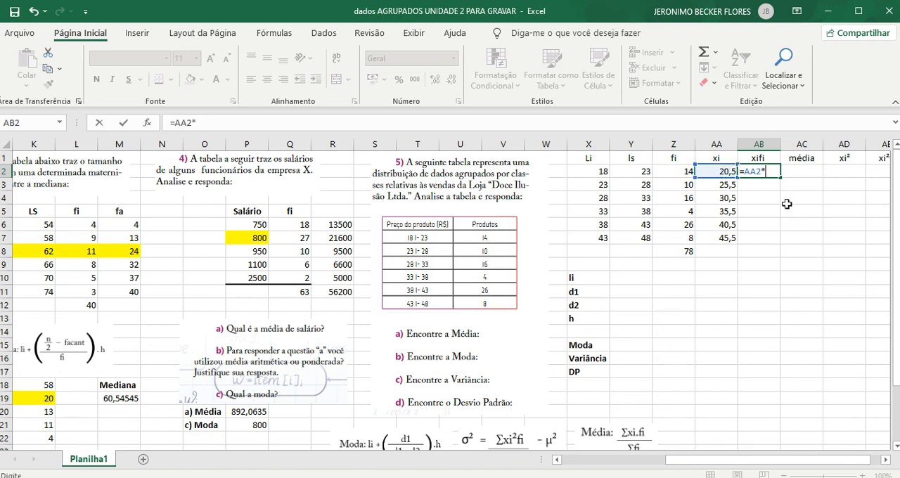
pyautogui.click(679, 171)
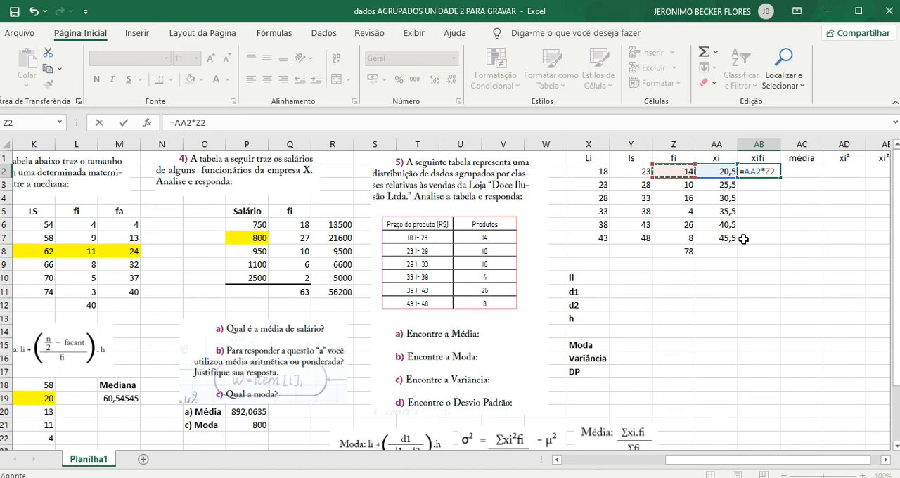
pyautogui.press('Return')
pyautogui.click(764, 171)
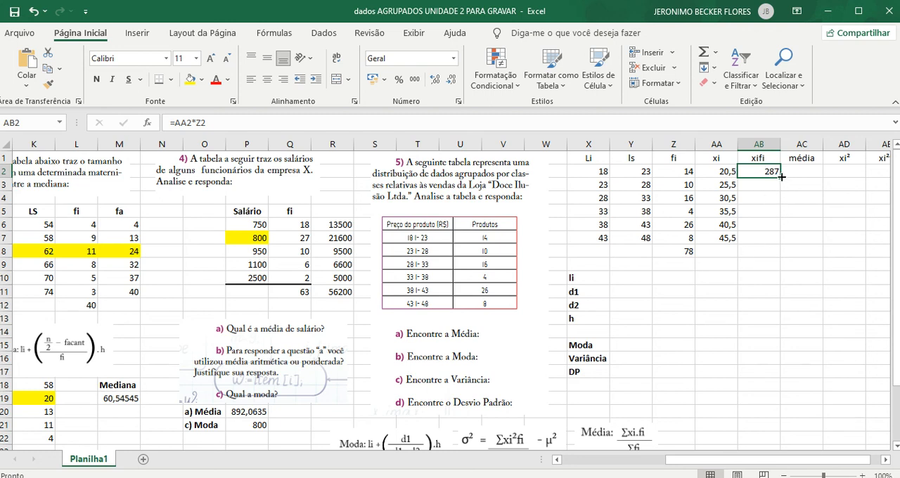
pyautogui.moveTo(782, 177); pyautogui.dragTo(773, 240)
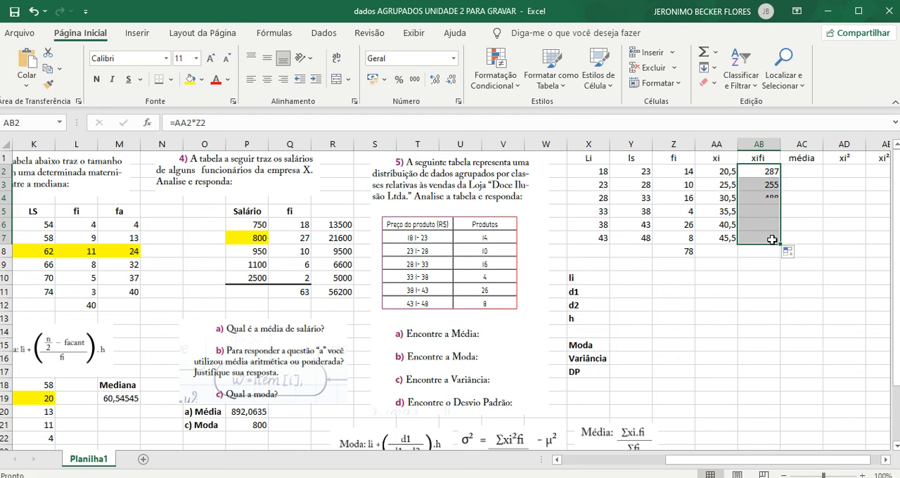
# - Add a thick bottom border under the last class row of exercise 5's table, across X7:AE7
pyautogui.moveTo(727, 461); pyautogui.dragTo(740, 464)
pyautogui.click(638, 293)
pyautogui.moveTo(557, 238); pyautogui.dragTo(842, 227)
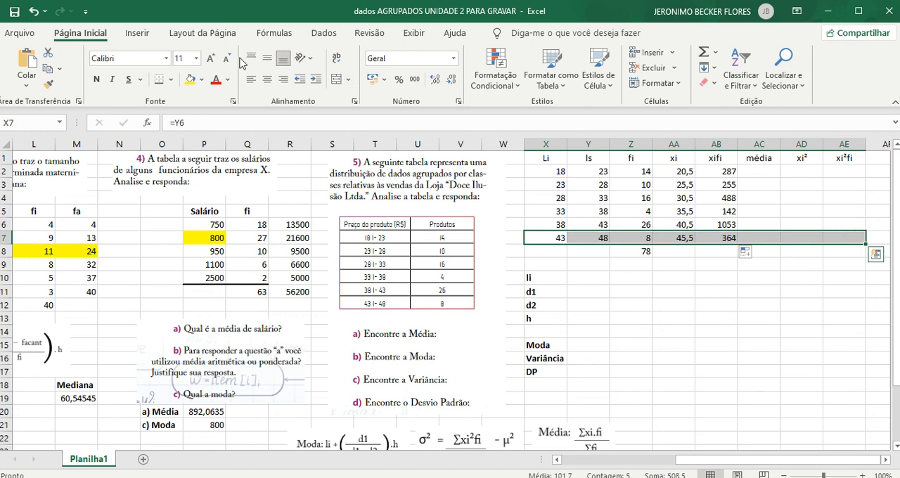
pyautogui.click(158, 78)
pyautogui.click(711, 277)
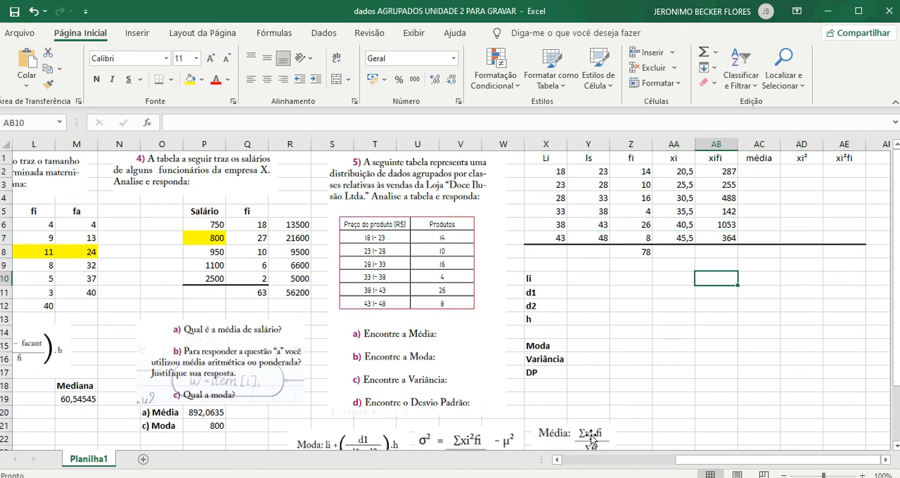
# - Total the xifi column in AB8 with AutoSum
pyautogui.click(723, 256)
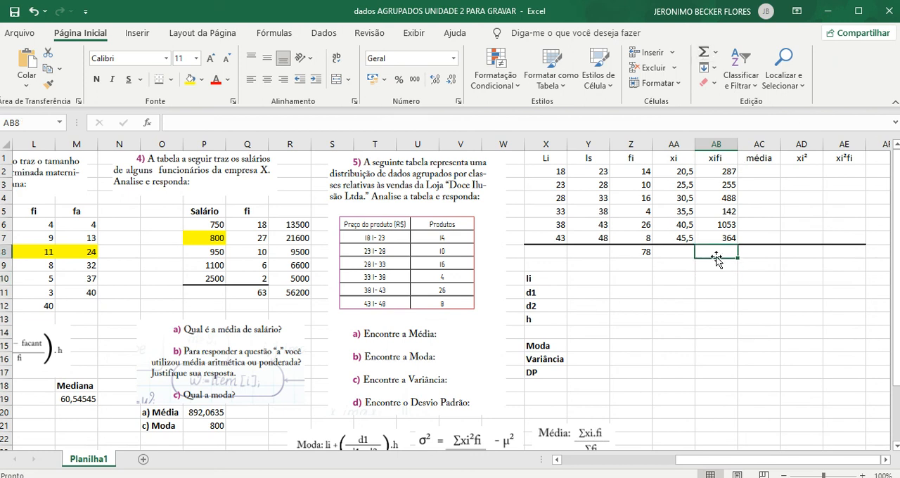
pyautogui.click(703, 52)
pyautogui.press('Return')
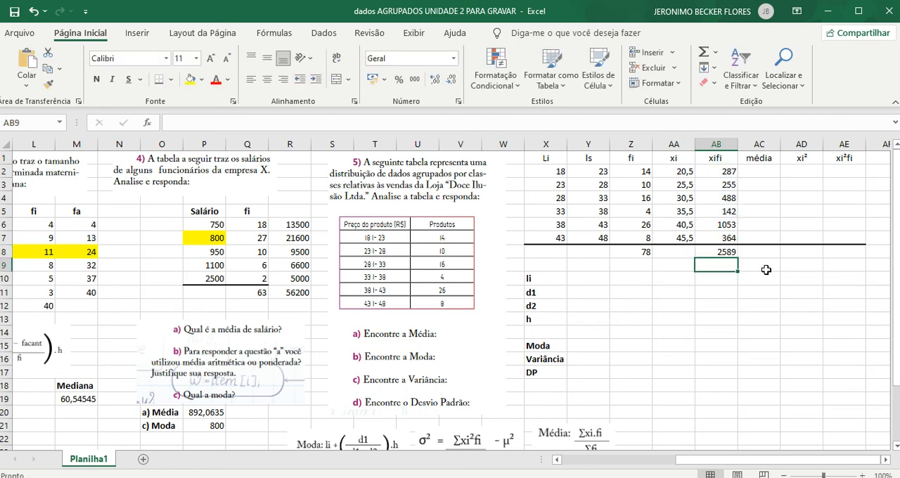
# - Calculate exercise 5's mean in AC2 by dividing the xifi total by the frequency total, =AB8/Z8
pyautogui.click(770, 172)
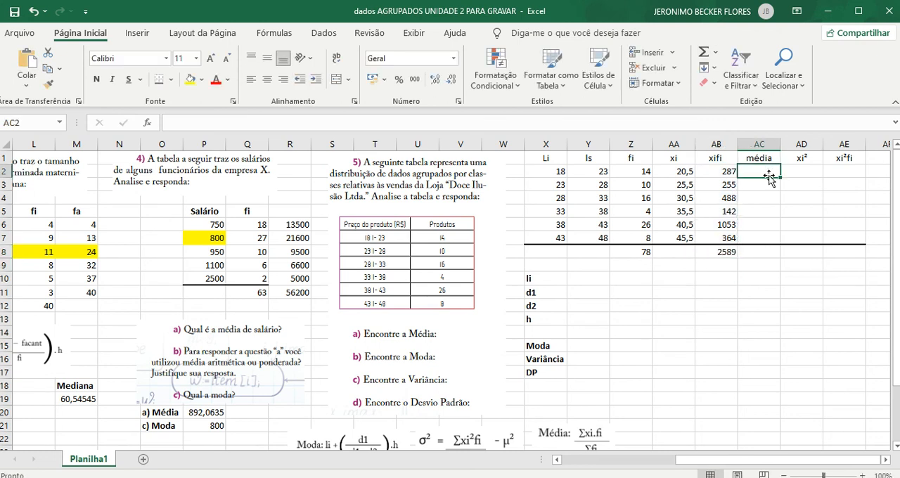
pyautogui.scroll(-2, 625, 376)
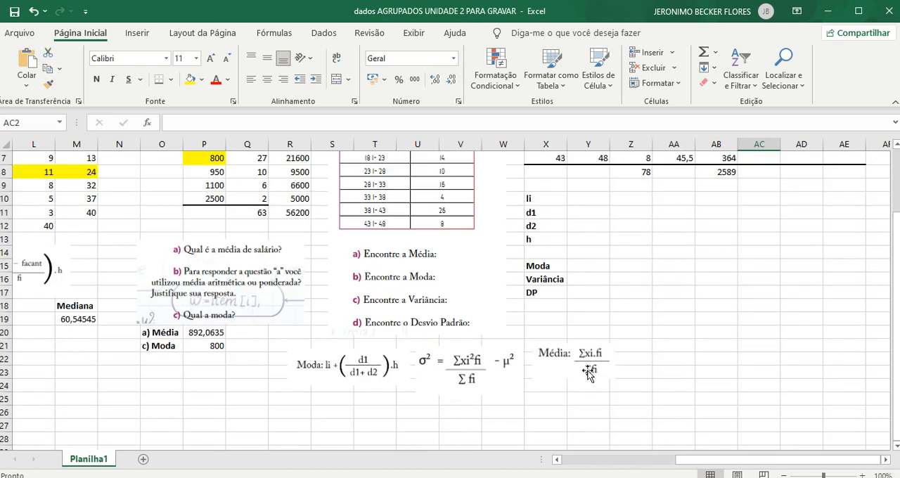
pyautogui.scroll(2, 655, 348)
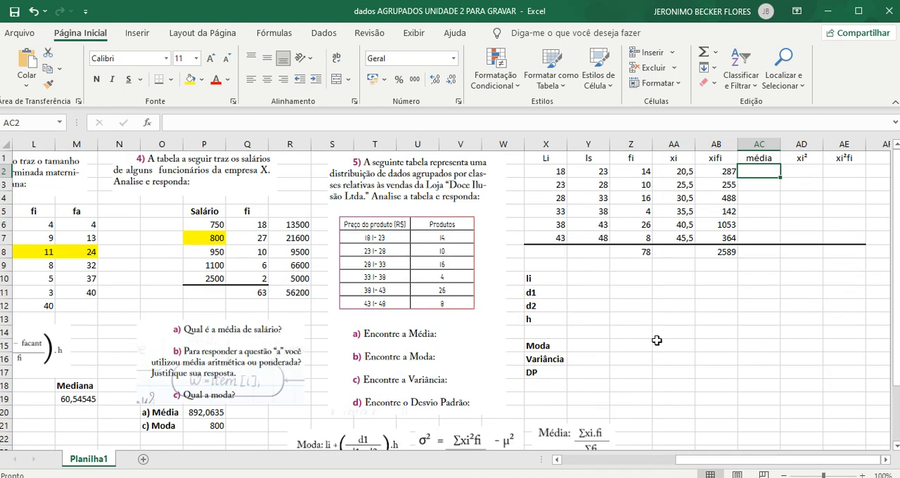
pyautogui.write('=')
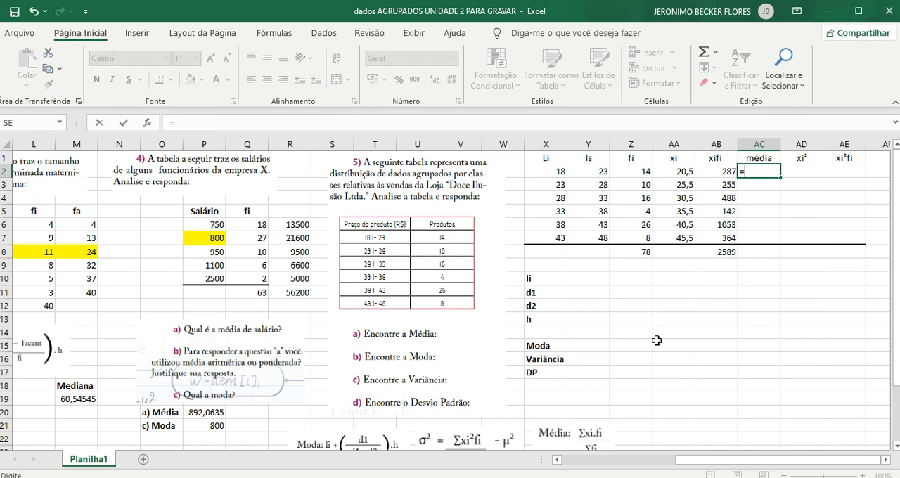
pyautogui.click(730, 254)
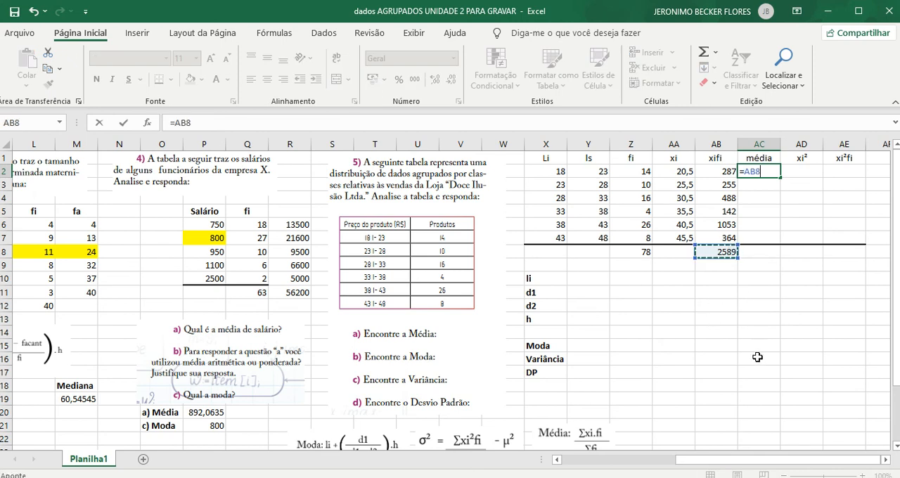
pyautogui.write('/')
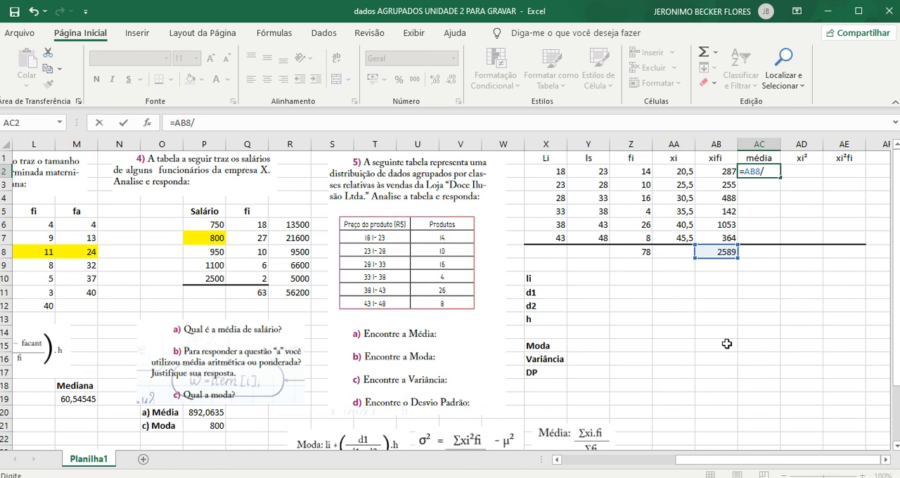
pyautogui.click(647, 253)
pyautogui.press('Return')
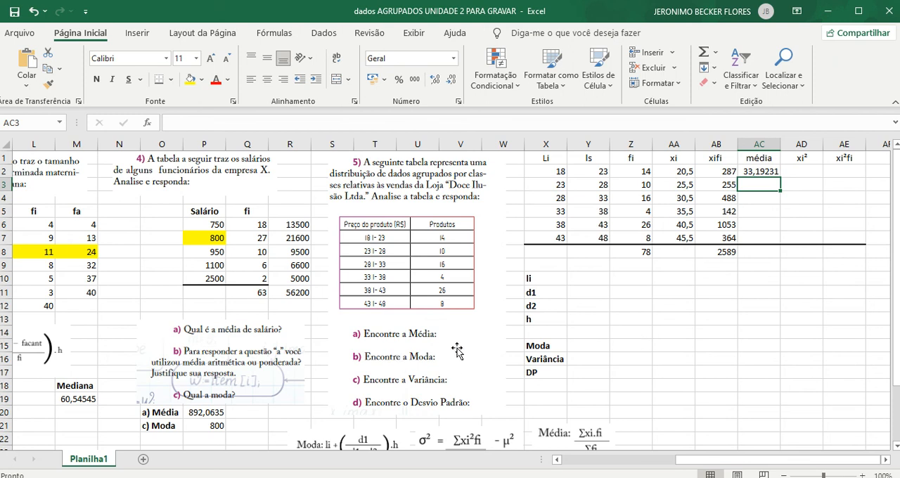
# - Check the mode formula and highlight the modal class, the row with the highest frequency in X6:Z6, in yellow
pyautogui.scroll(-1, 459, 348)
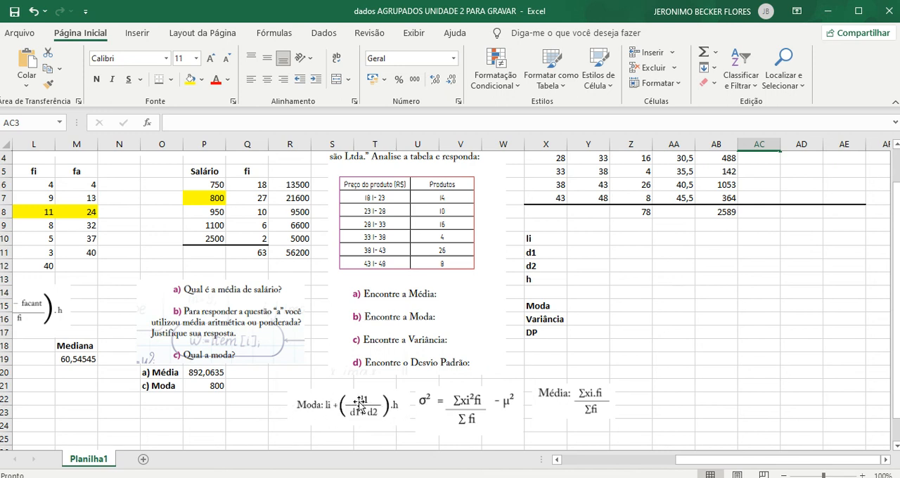
pyautogui.scroll(1, 617, 320)
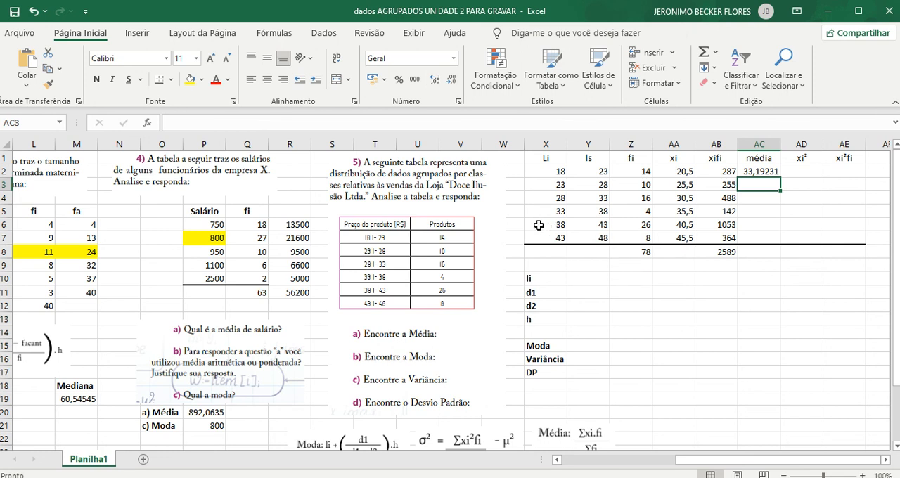
pyautogui.moveTo(539, 226); pyautogui.dragTo(621, 241)
pyautogui.click(674, 319)
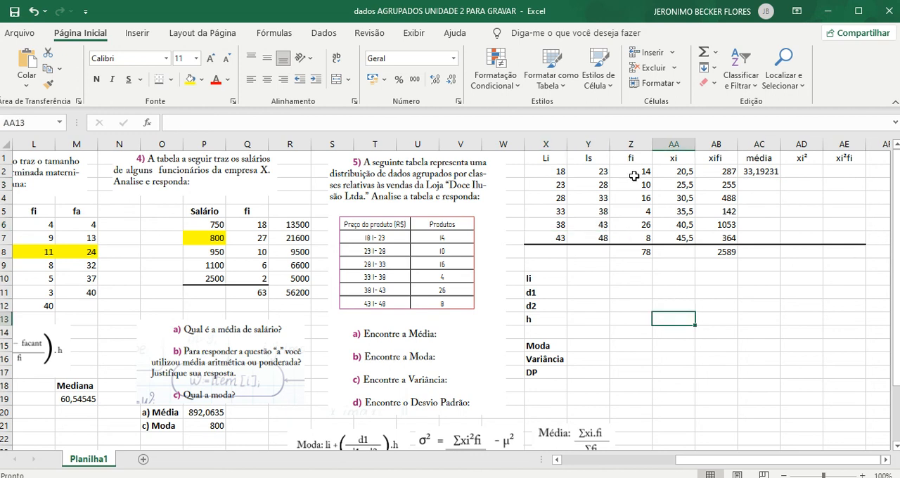
pyautogui.click(634, 175)
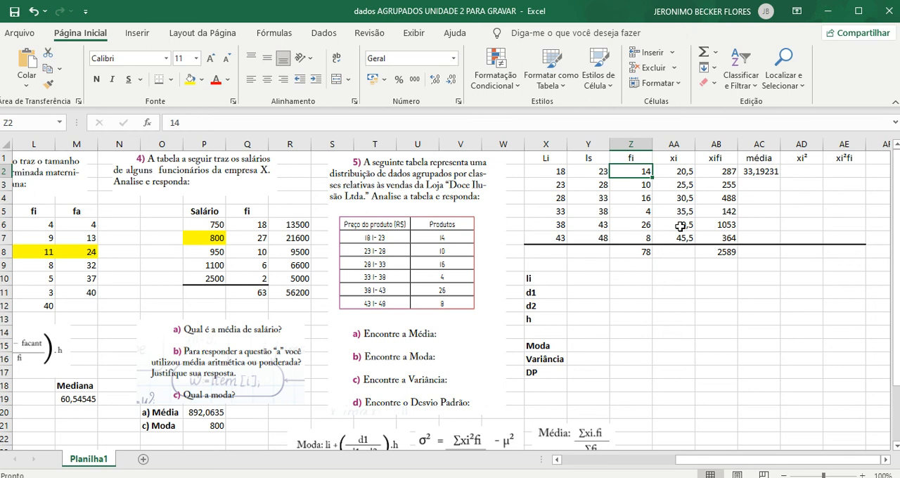
pyautogui.press('Down')
pyautogui.press('Down')
pyautogui.press('Down')
pyautogui.press('Down')
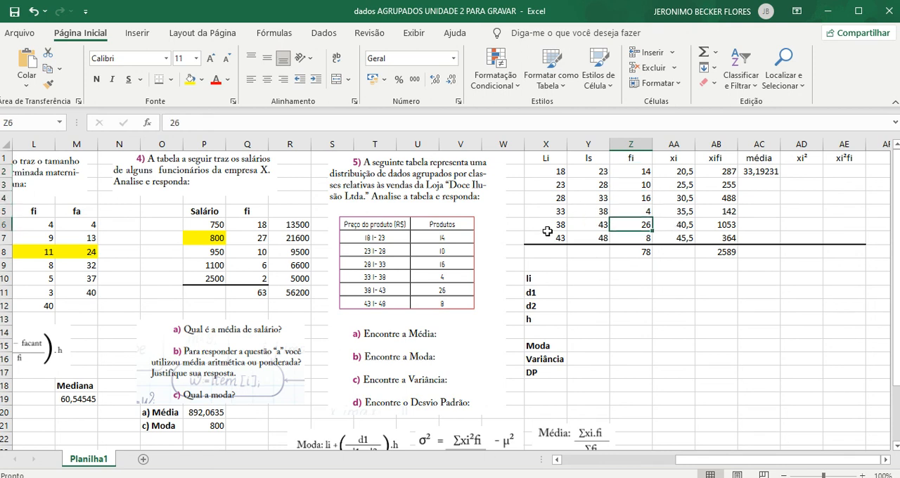
pyautogui.moveTo(542, 227); pyautogui.dragTo(637, 227)
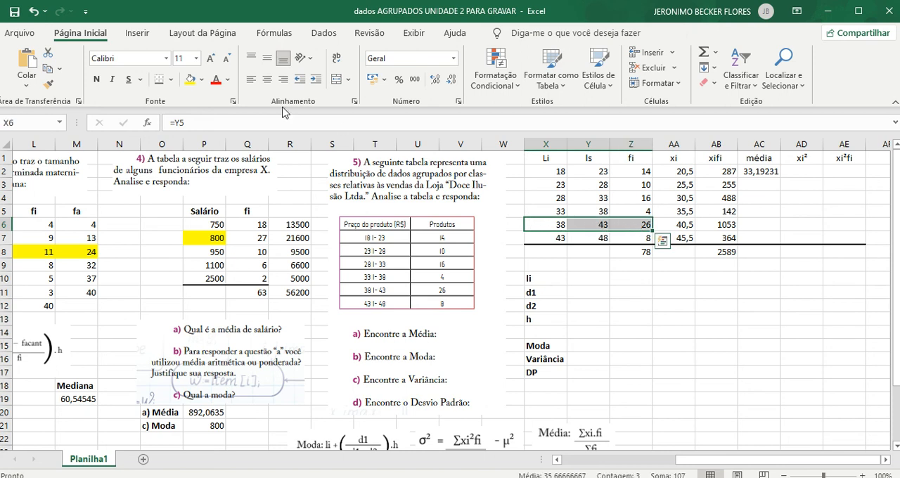
pyautogui.click(190, 79)
pyautogui.click(665, 321)
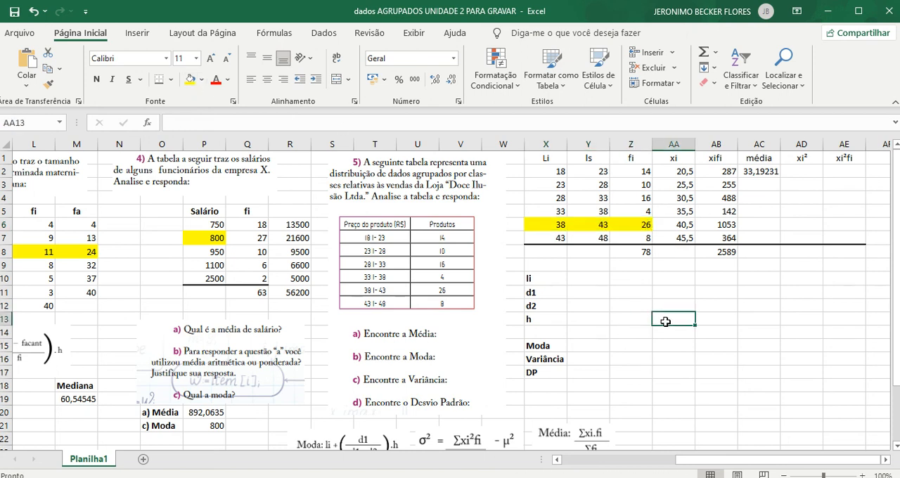
# - Enter the modal class's lower limit as li in Y10 with =X6
pyautogui.click(573, 279)
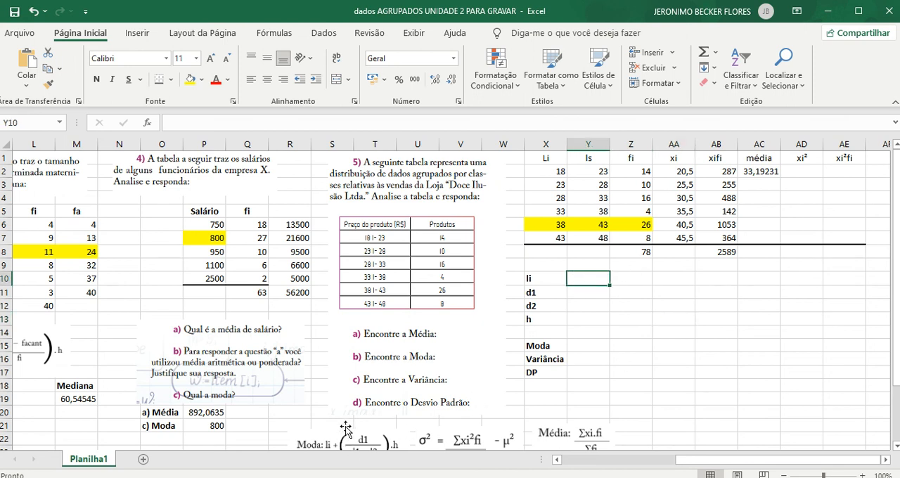
pyautogui.scroll(-1, 345, 436)
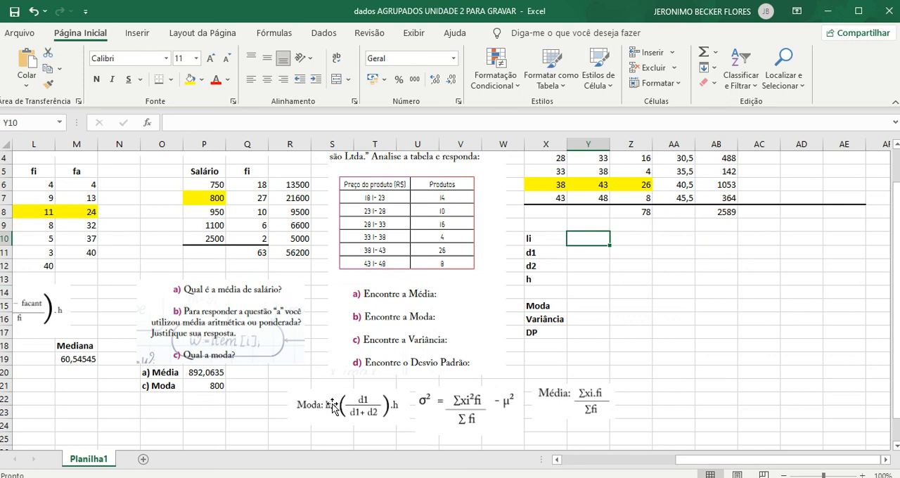
pyautogui.write('=')
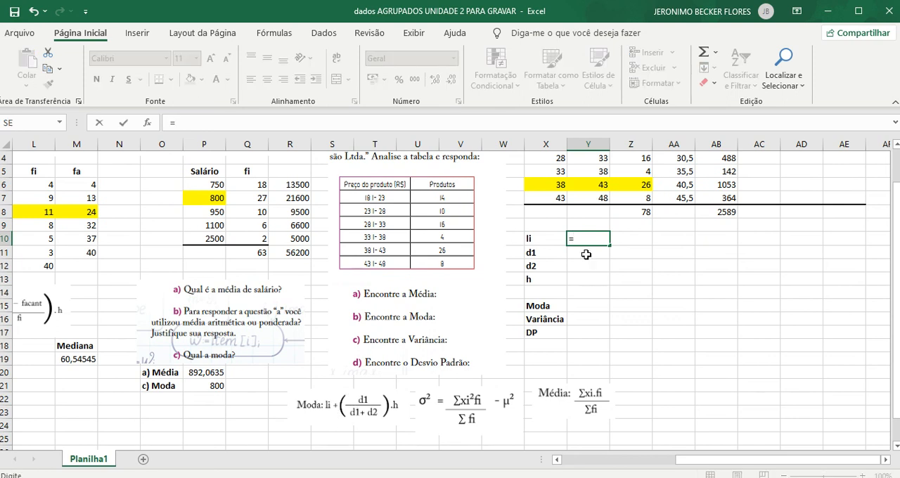
pyautogui.click(564, 187)
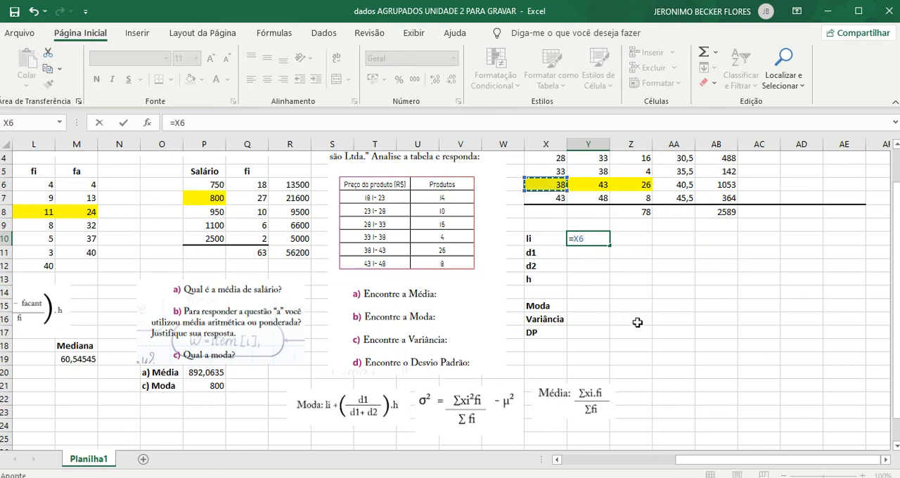
pyautogui.press('Return')
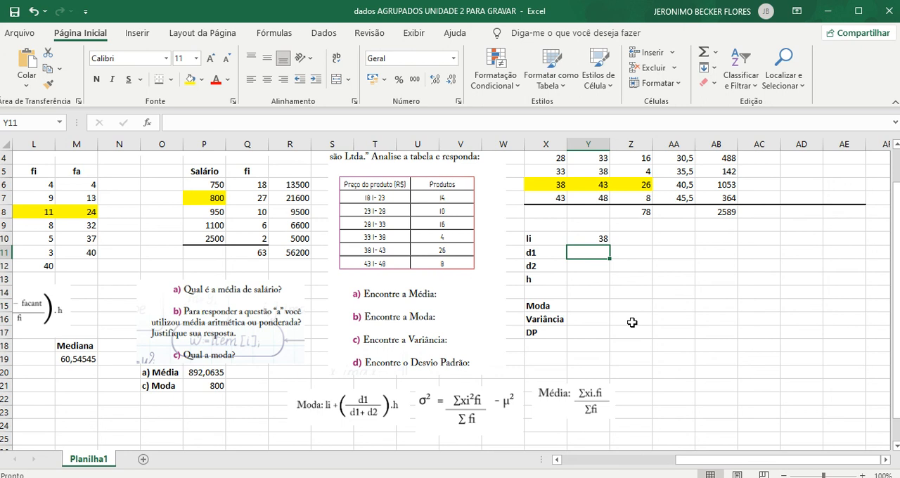
# - Calculate d1 in Y11 as the modal frequency minus the previous class's frequency, =Z6-Z5
pyautogui.write('=')
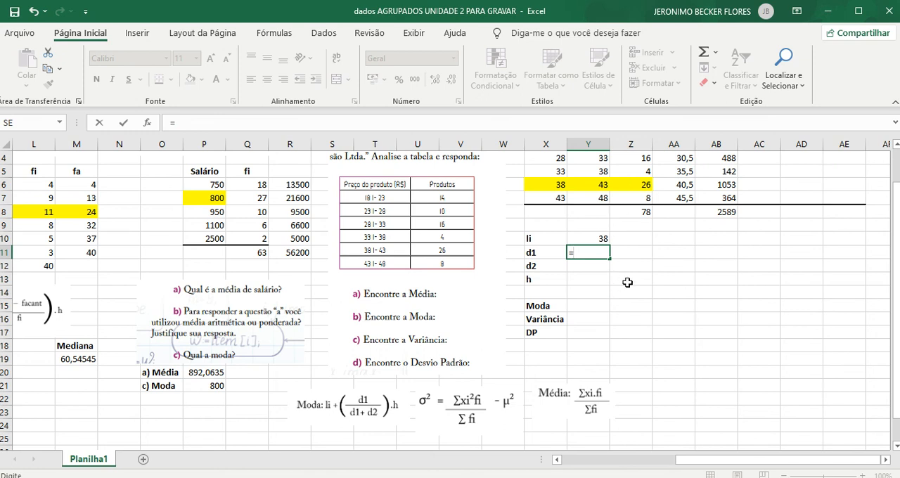
pyautogui.click(633, 187)
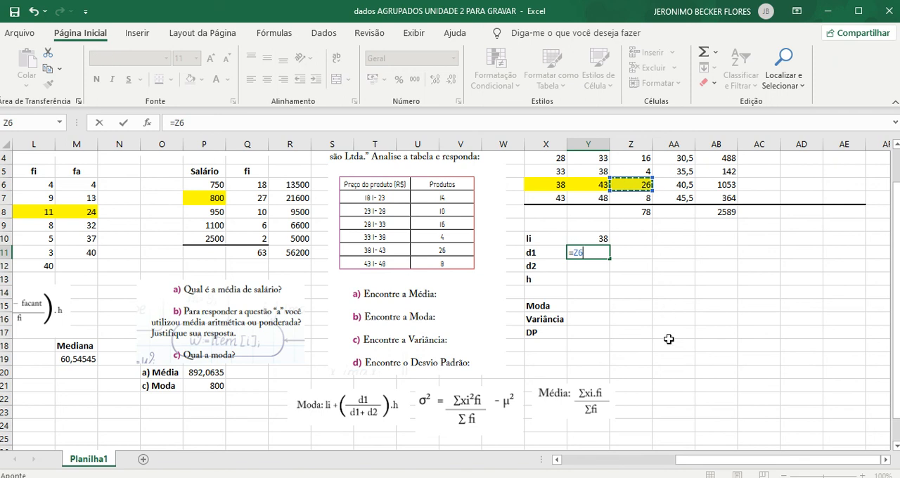
pyautogui.write('-')
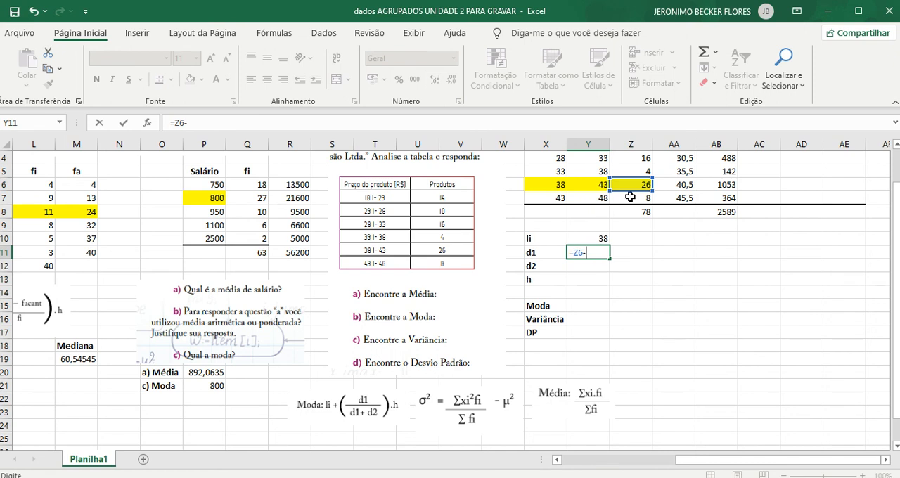
pyautogui.click(636, 172)
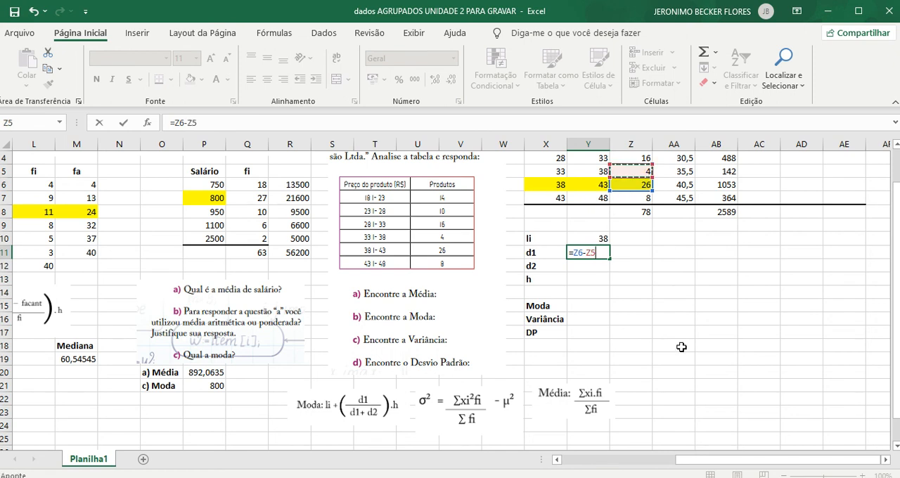
pyautogui.press('Return')
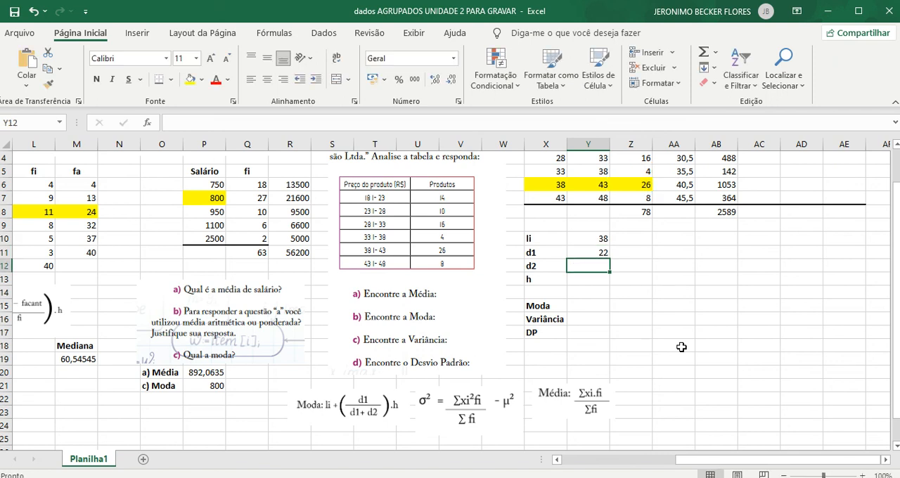
# - Calculate d2 in Y12 as the modal frequency minus the next class's frequency, =Z6-Z7
pyautogui.write('=')
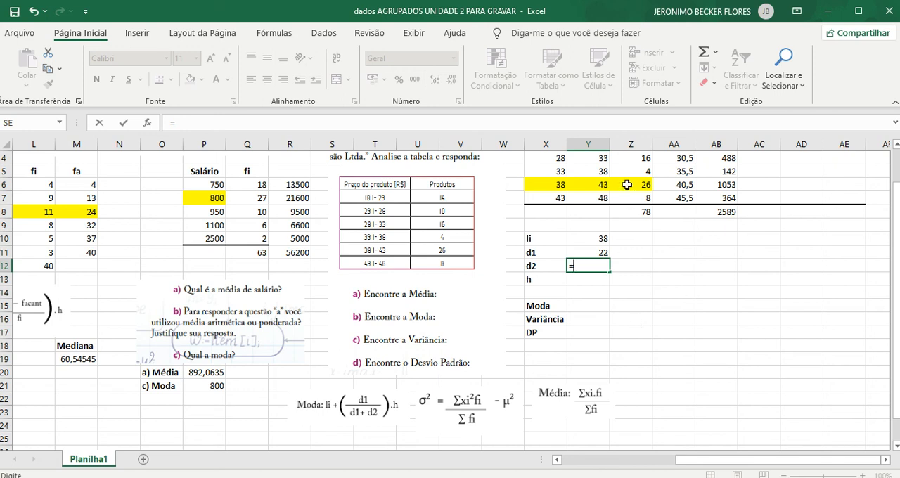
pyautogui.click(627, 185)
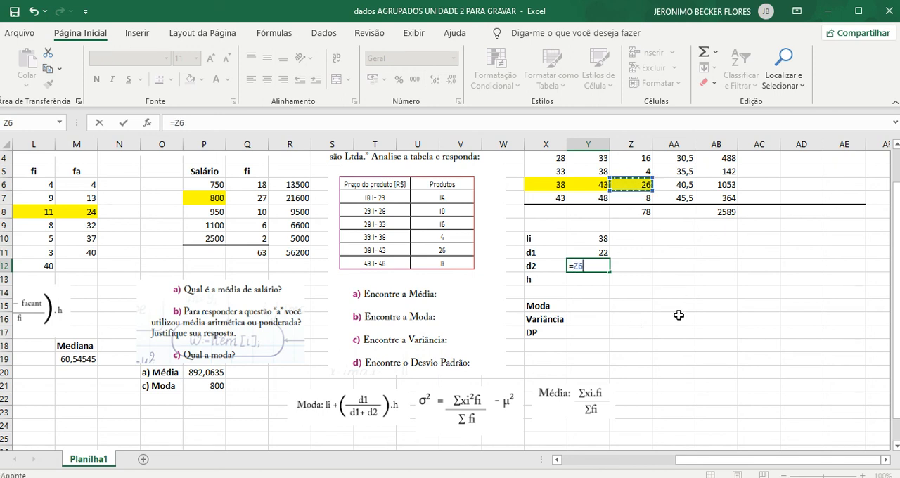
pyautogui.write('-')
pyautogui.click(635, 198)
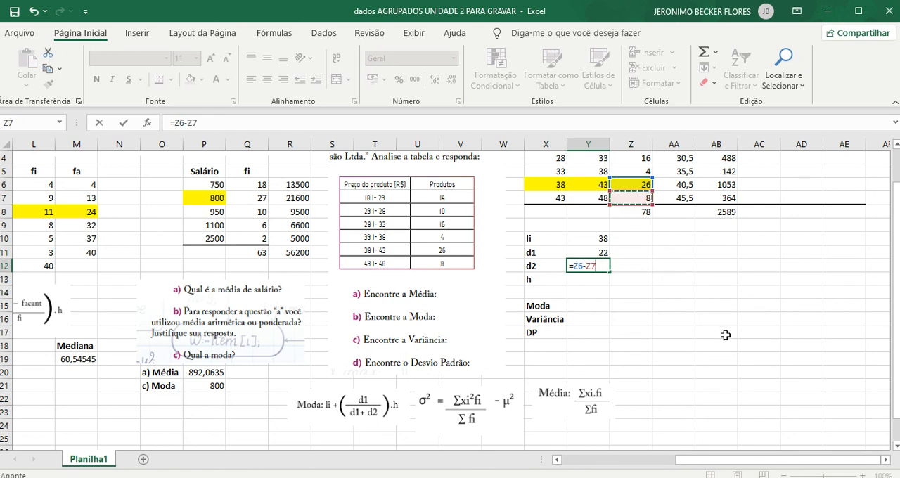
pyautogui.press('Return')
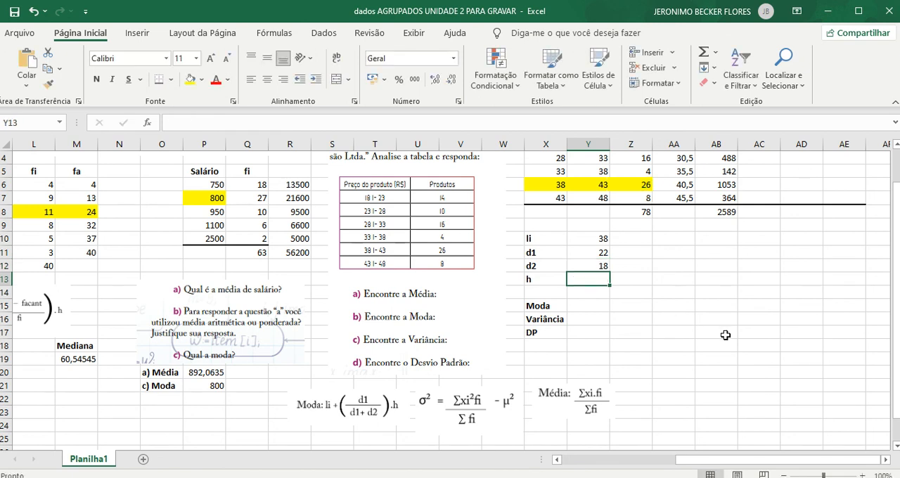
# - Calculate the class width h in Y13 as the modal class's upper limit minus its lower limit, =(Y6-X6)
pyautogui.write('=(')
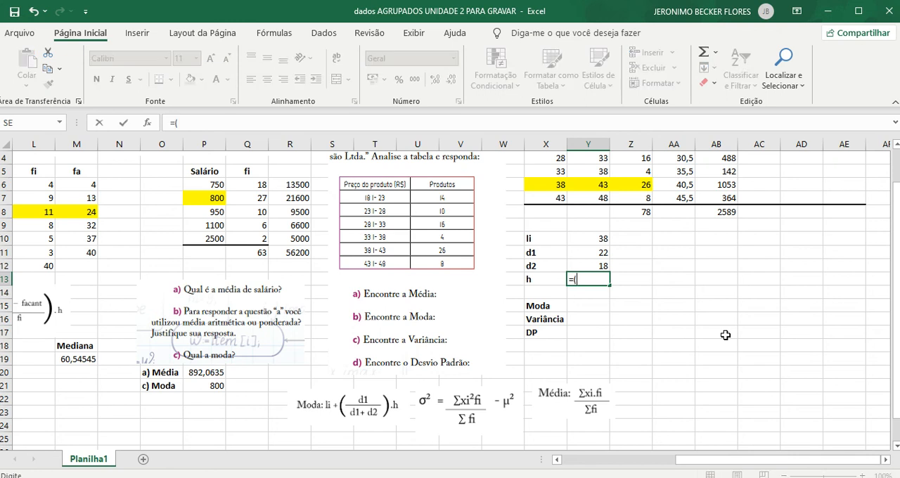
pyautogui.click(595, 185)
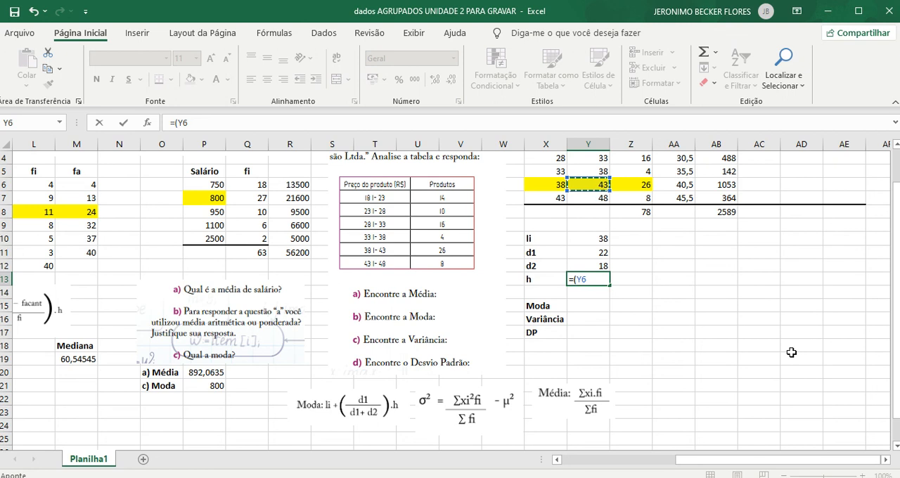
pyautogui.write('-')
pyautogui.click(548, 186)
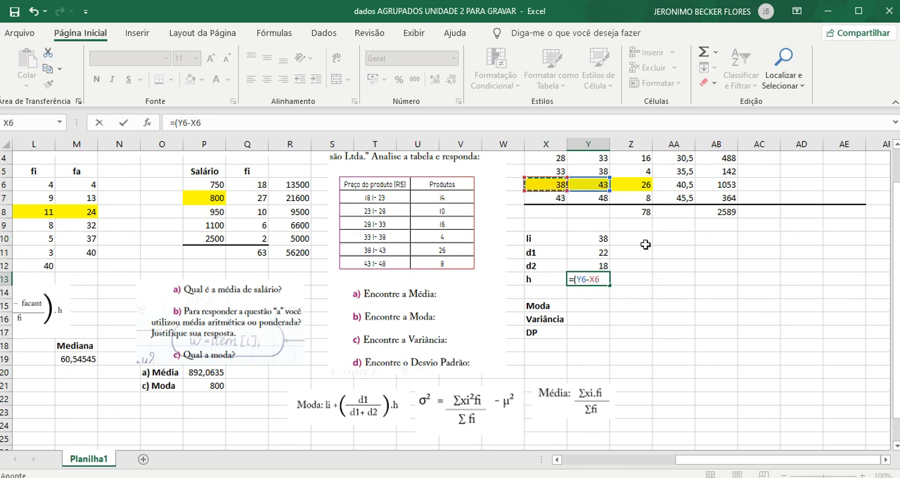
pyautogui.write(')')
pyautogui.press('Return')
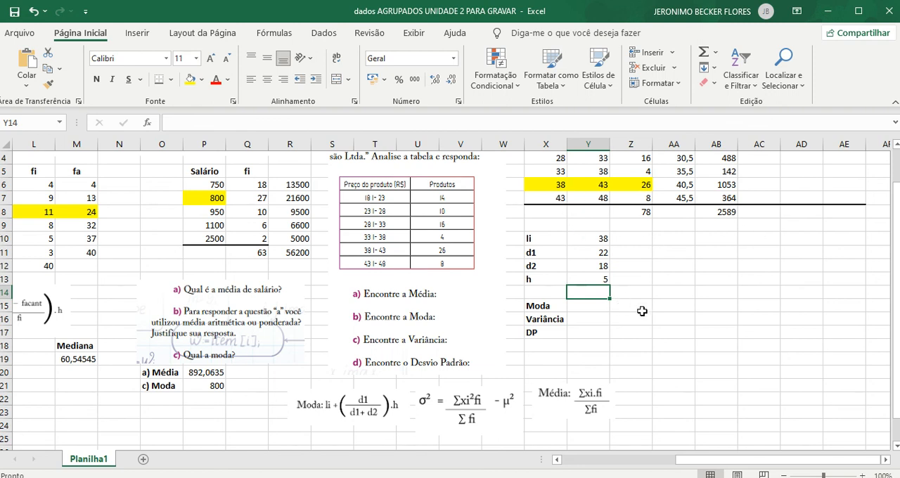
# - Calculate exercise 5's mode in Y15 from li, d1, d2 and h with =Y10+(Y11/(Y11+Y12))*Y13
pyautogui.click(595, 305)
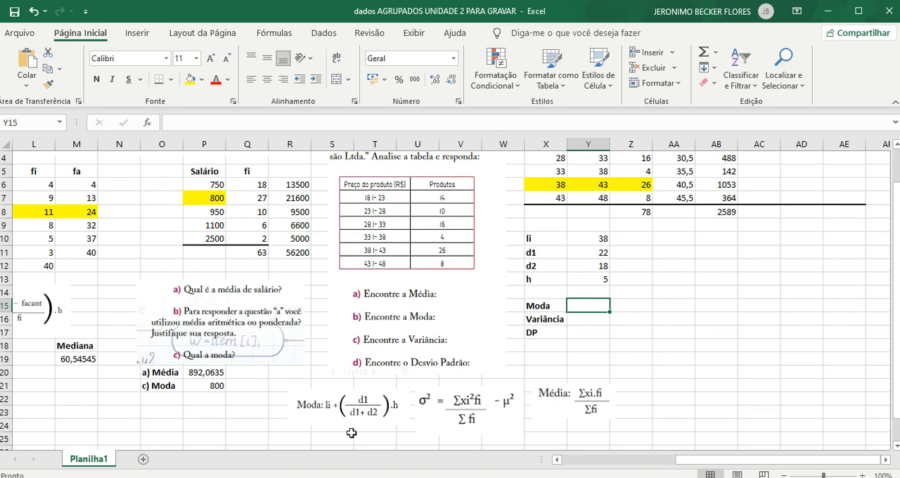
pyautogui.write('=')
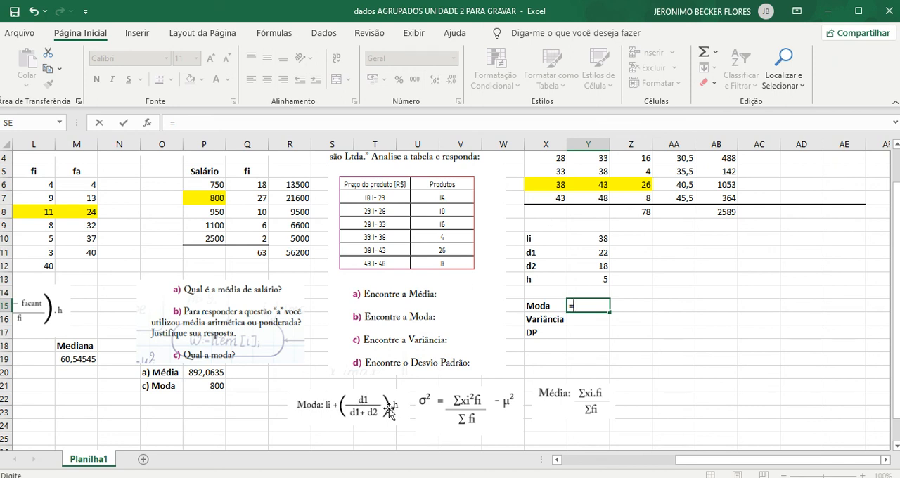
pyautogui.click(590, 238)
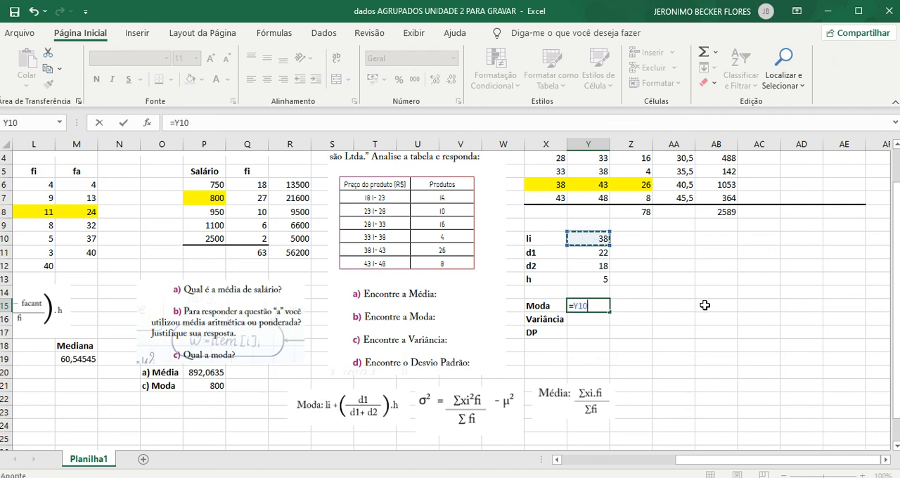
pyautogui.write('+(')
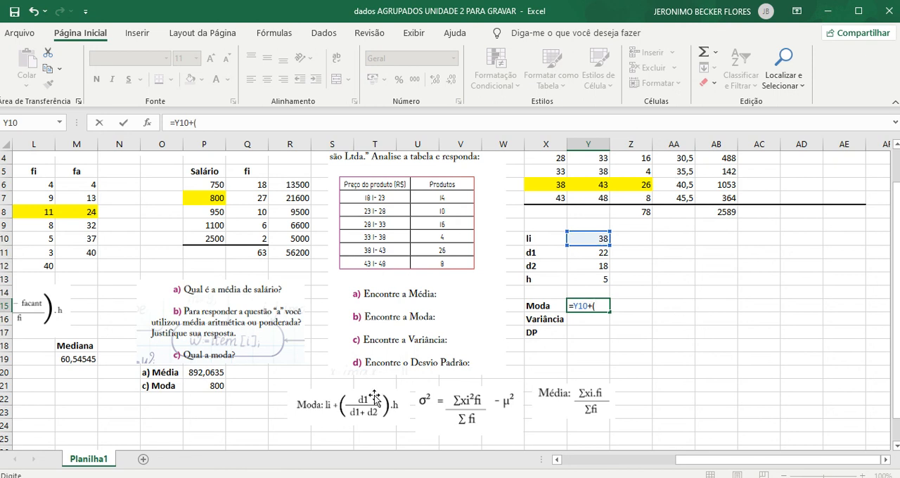
pyautogui.click(587, 252)
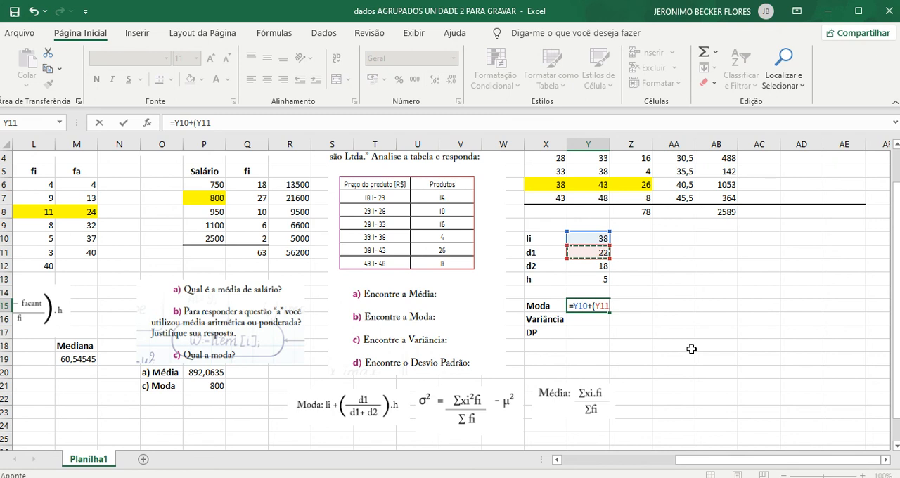
pyautogui.write('/(')
pyautogui.click(586, 254)
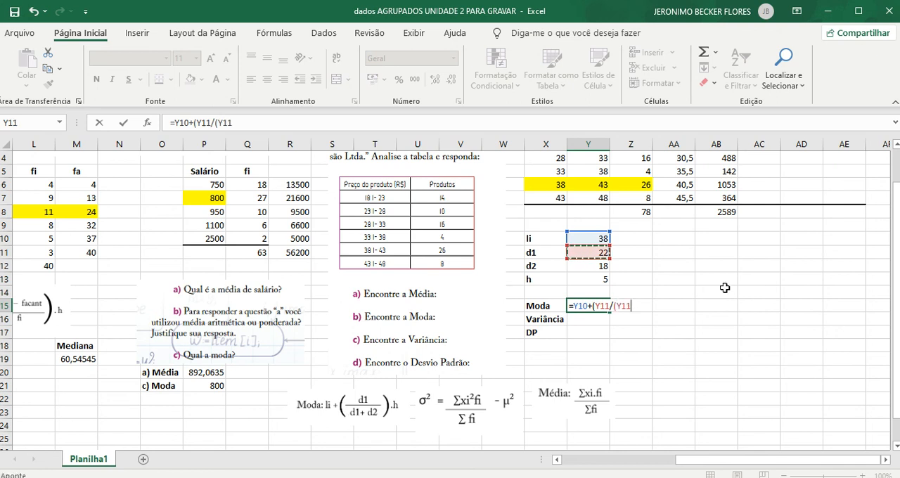
pyautogui.write('+')
pyautogui.click(587, 267)
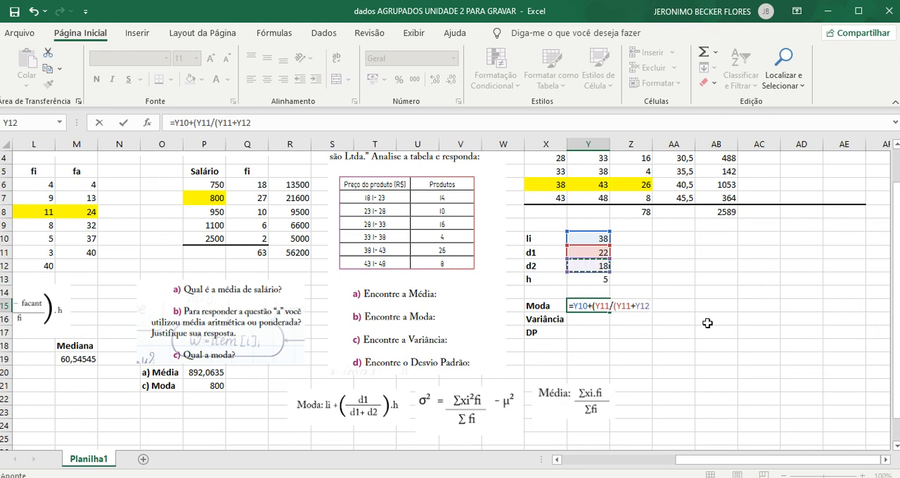
pyautogui.write('))*')
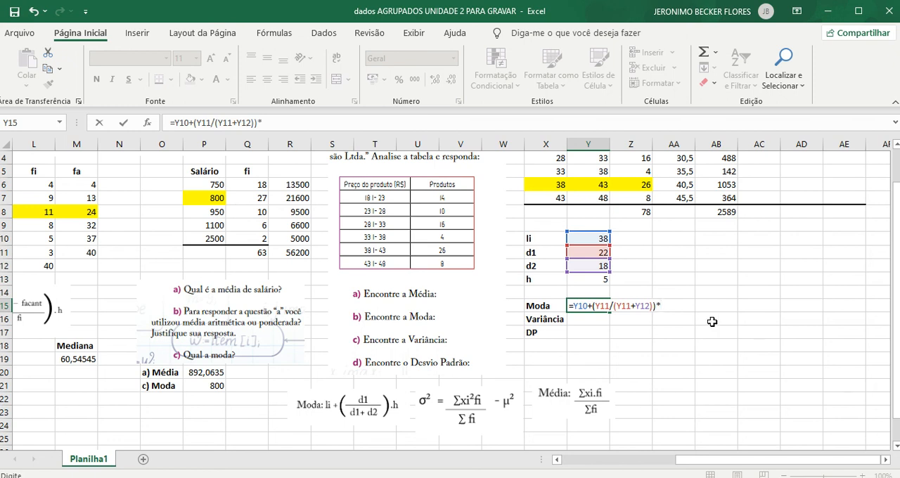
pyautogui.click(589, 280)
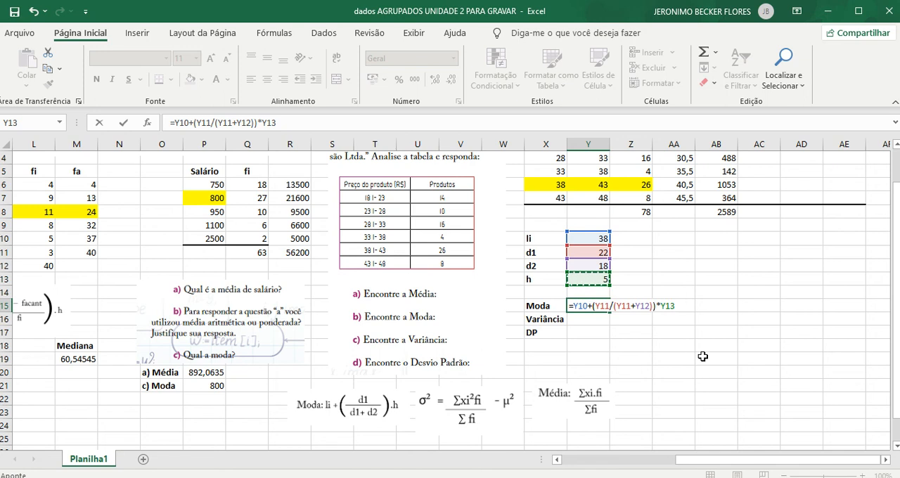
pyautogui.press('Return')
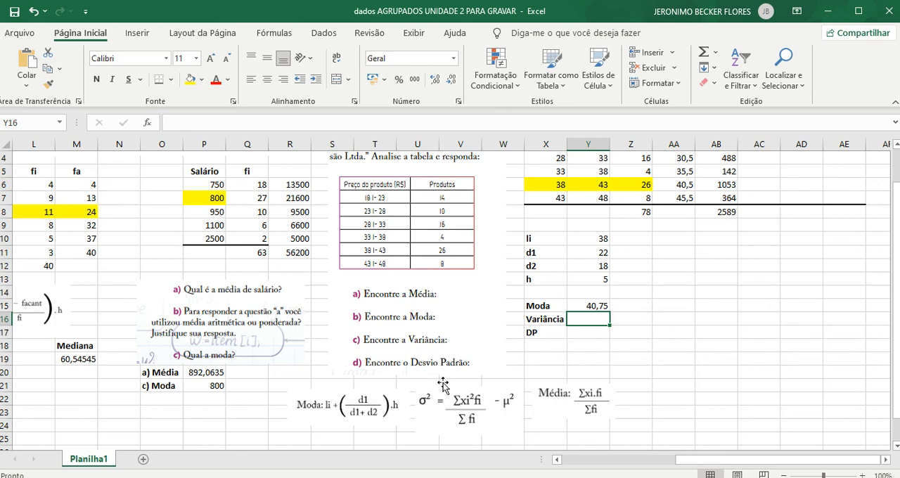
# - Check the variance formula and fill the xi² column by squaring each midpoint, entering =AA2^2 in AD2 and copying it down to AD7
pyautogui.scroll(1, 468, 354)
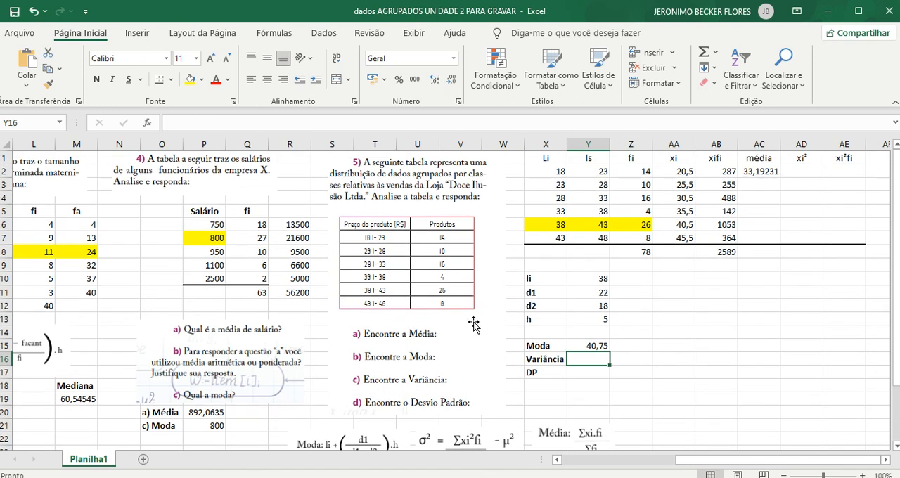
pyautogui.scroll(-2, 468, 406)
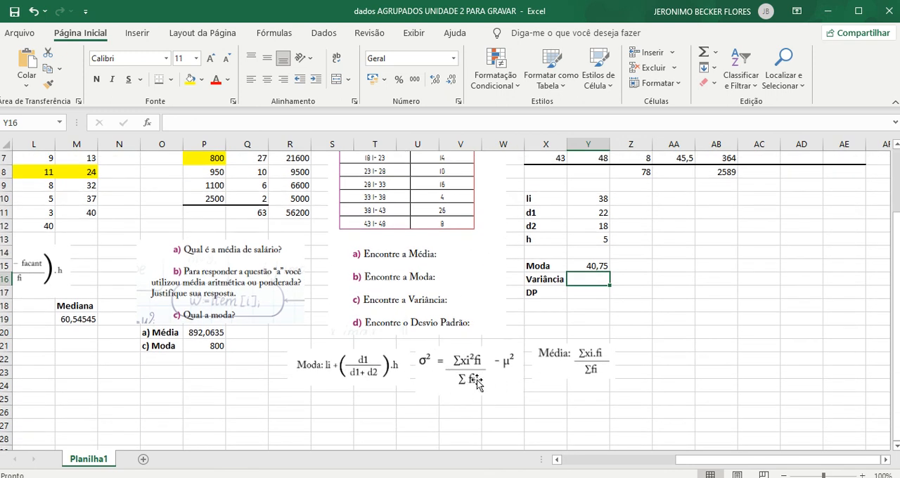
pyautogui.scroll(2, 482, 373)
pyautogui.scroll(-3, 468, 362)
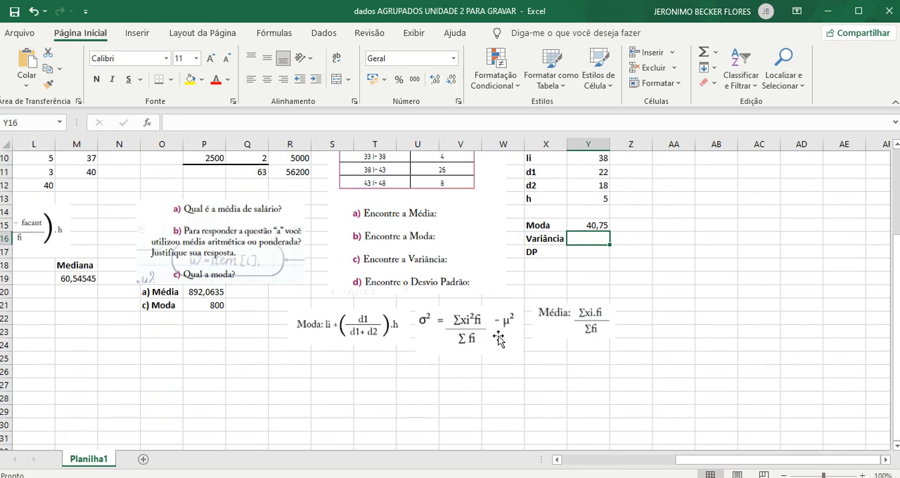
pyautogui.scroll(3, 499, 341)
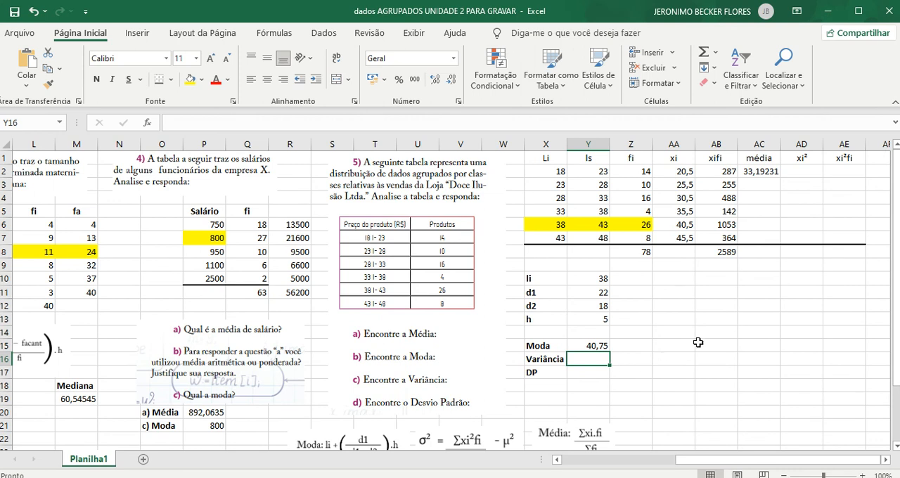
pyautogui.scroll(-1, 680, 345)
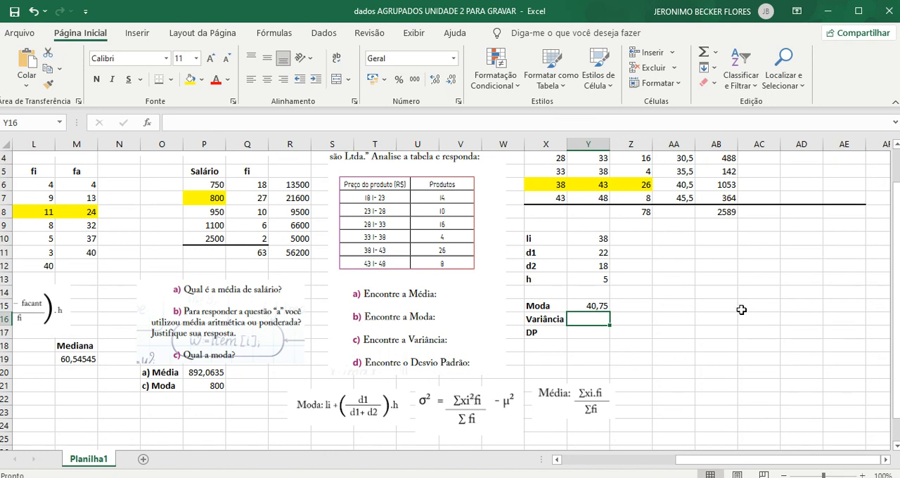
pyautogui.scroll(1, 742, 310)
pyautogui.click(814, 172)
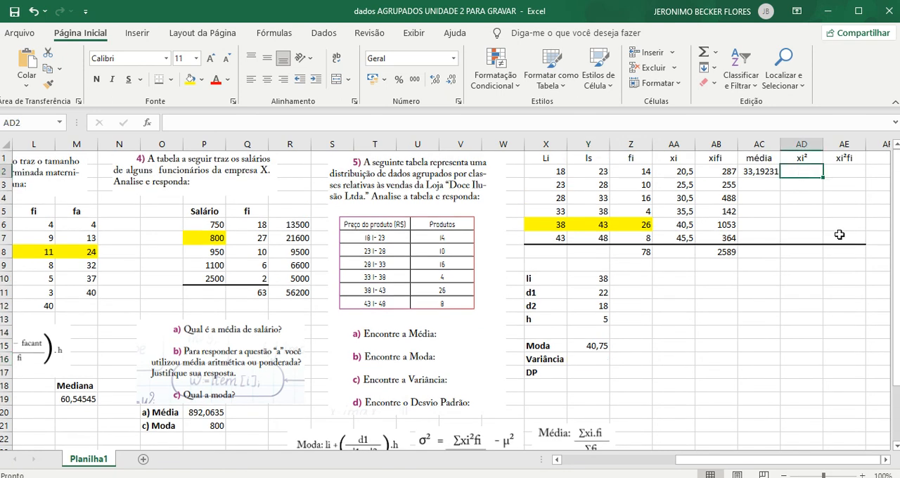
pyautogui.write('=')
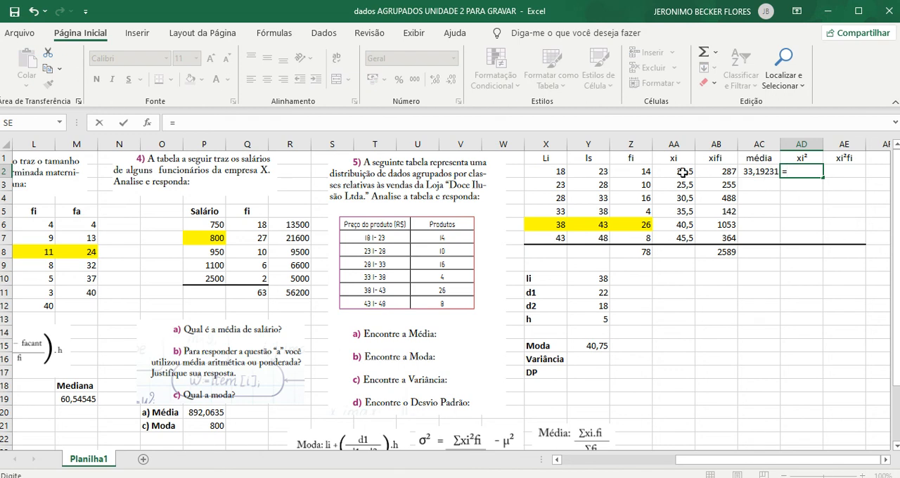
pyautogui.click(680, 173)
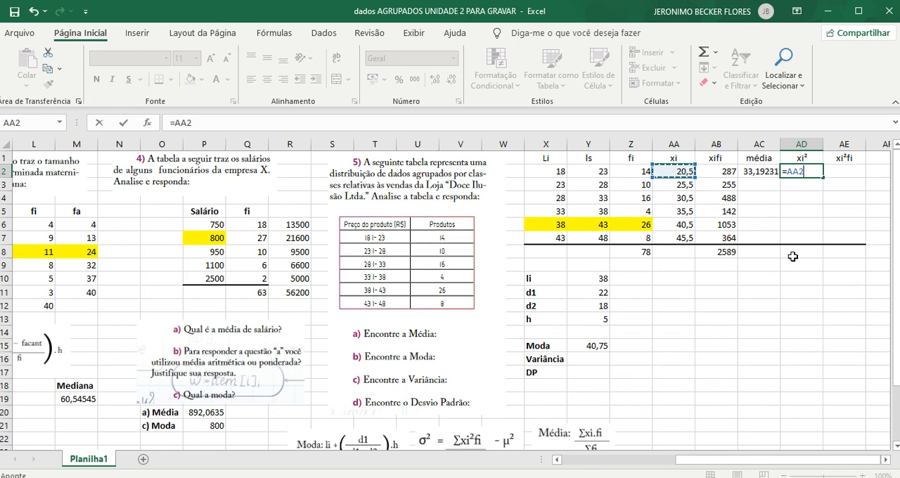
pyautogui.write('^2')
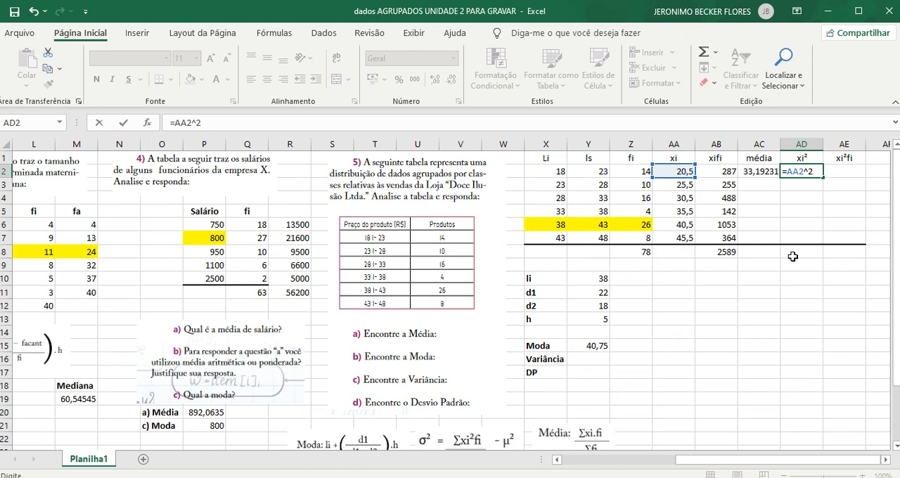
pyautogui.press('Return')
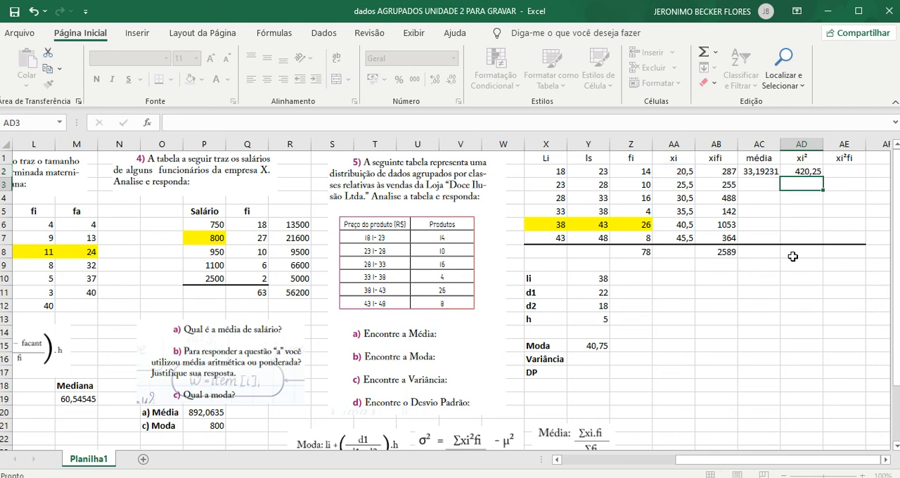
pyautogui.click(808, 171)
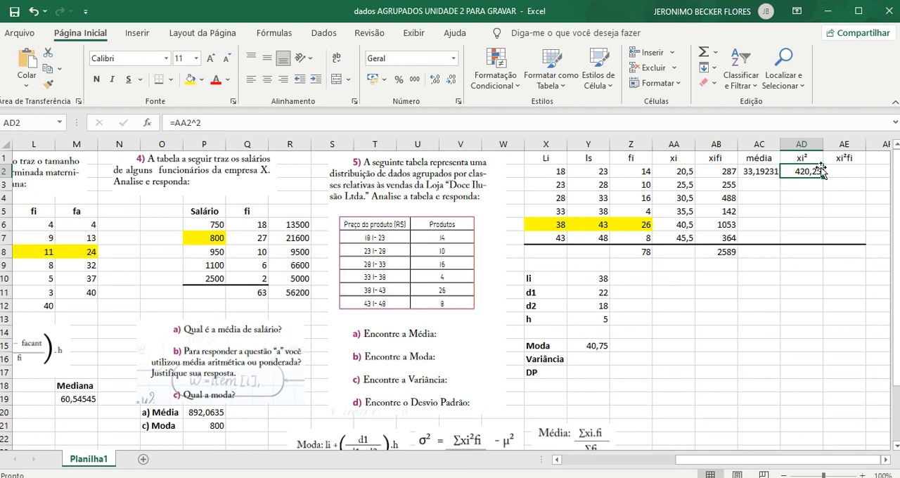
pyautogui.moveTo(824, 178); pyautogui.dragTo(808, 241)
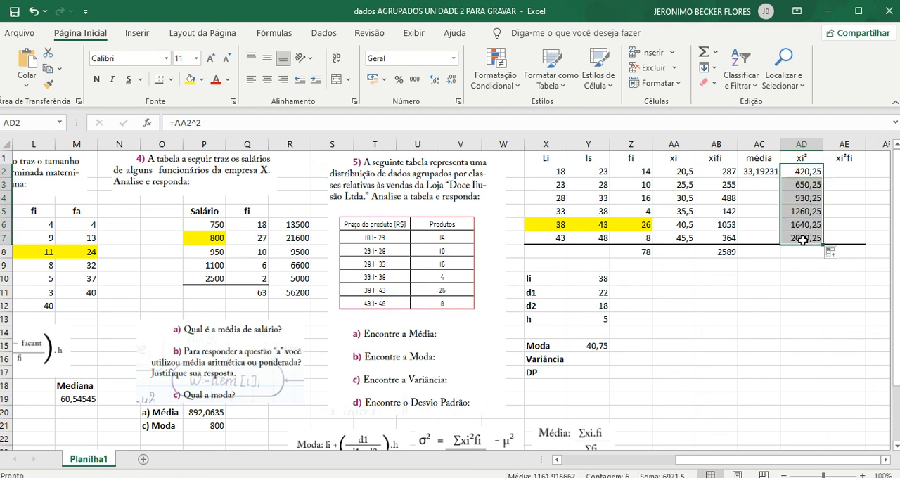
# - Fill the xi²fi column by multiplying xi² by the frequency, entering =AD2*Z2 in AE2 and copying it down to AE7
pyautogui.click(853, 169)
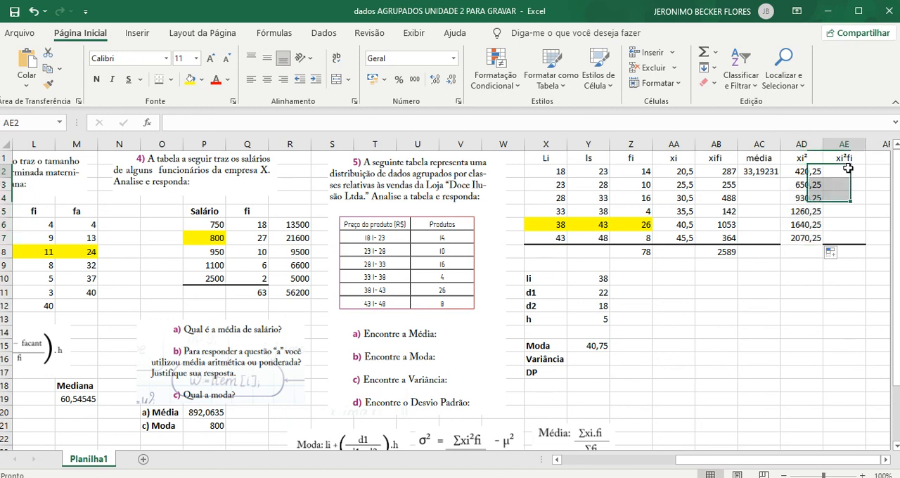
pyautogui.write('=')
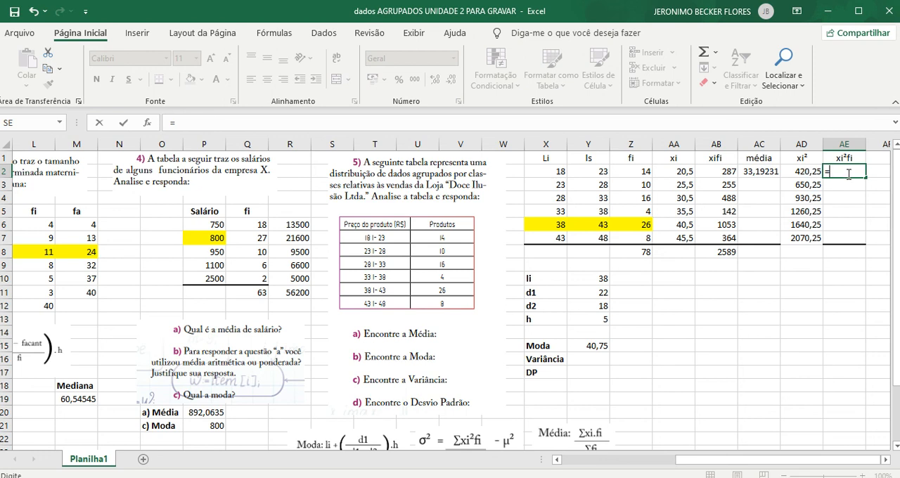
pyautogui.click(800, 172)
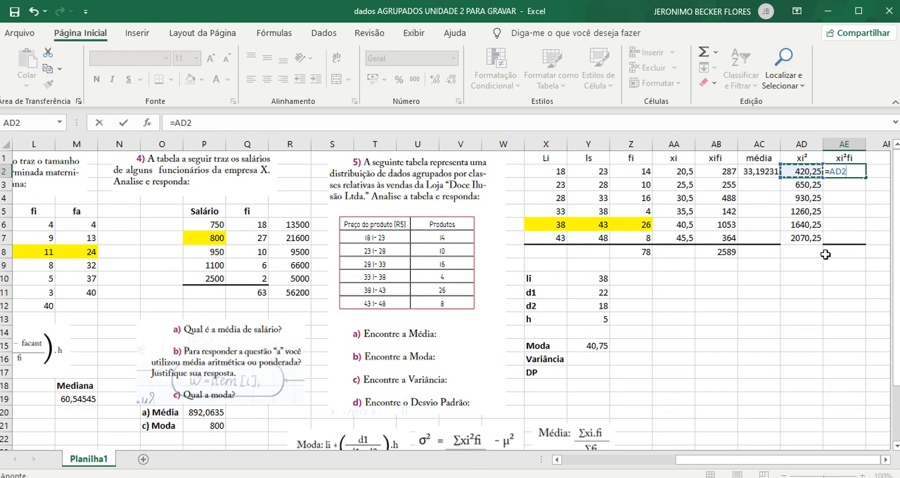
pyautogui.write('*')
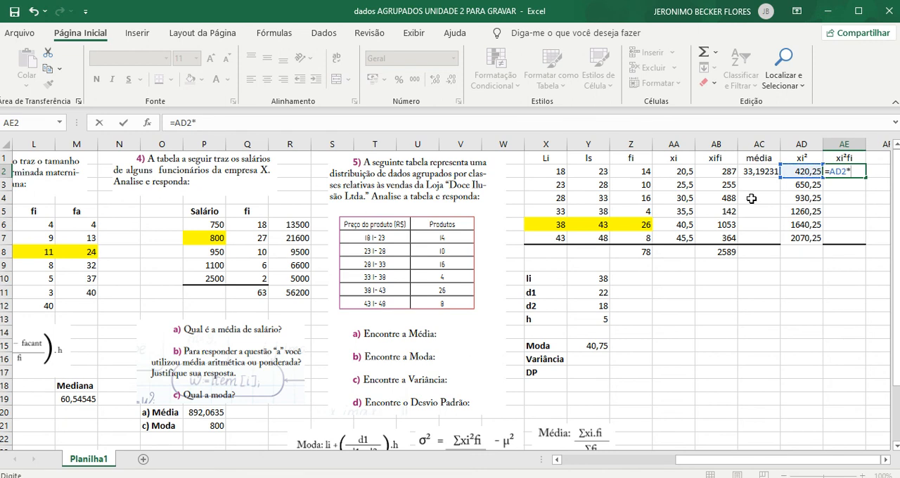
pyautogui.click(645, 175)
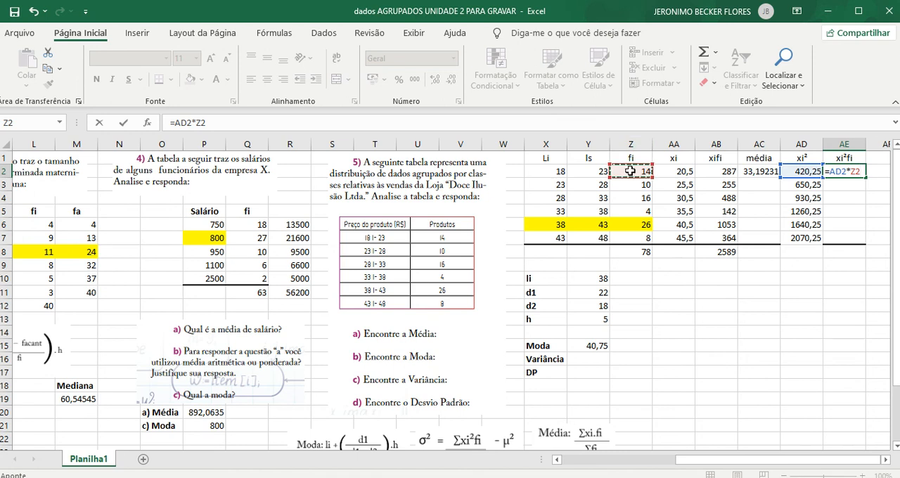
pyautogui.press('Return')
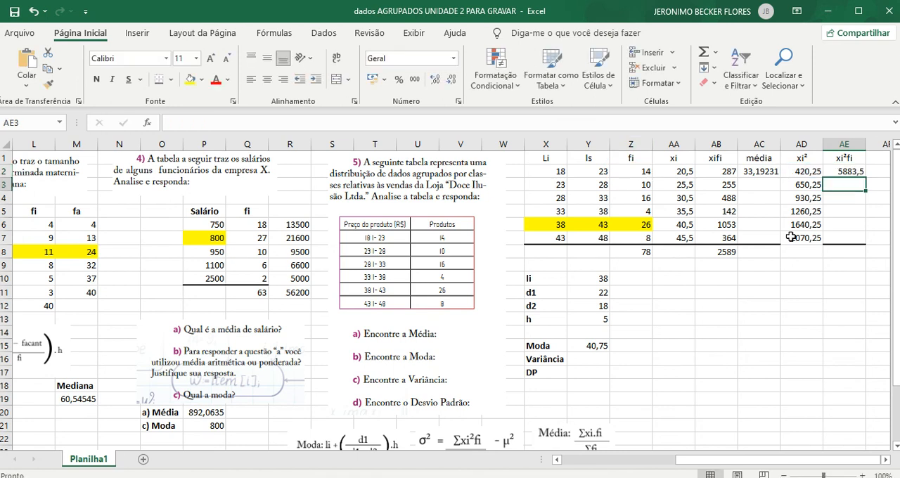
pyautogui.click(846, 172)
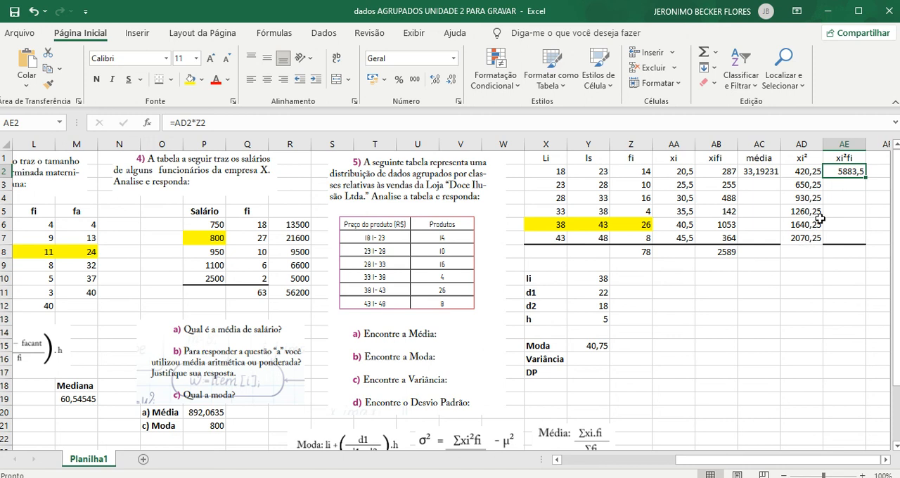
pyautogui.moveTo(867, 178); pyautogui.dragTo(852, 240)
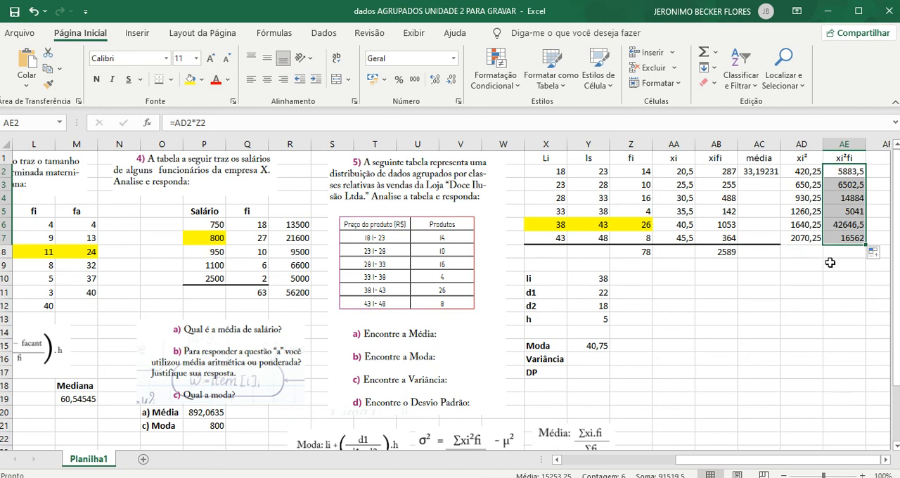
# - Total the xi²fi column in AE8 with =SOMA(AE2:AE7)
pyautogui.click(846, 255)
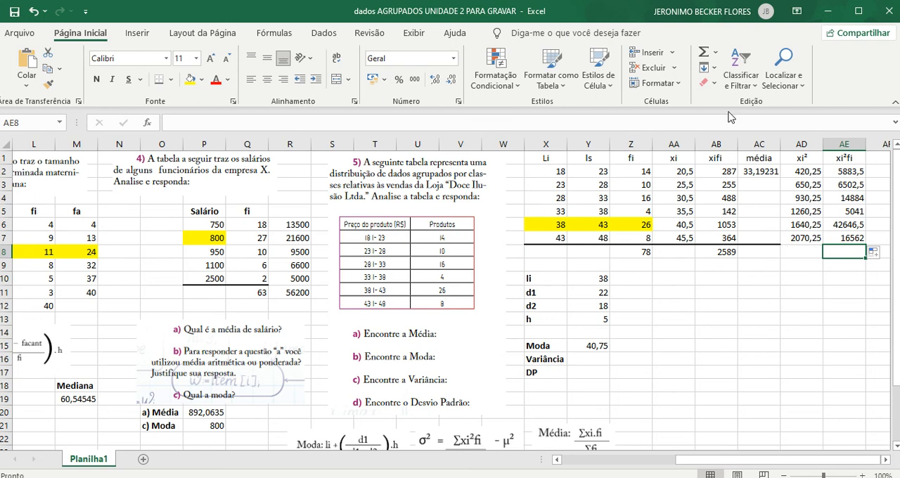
pyautogui.click(704, 60)
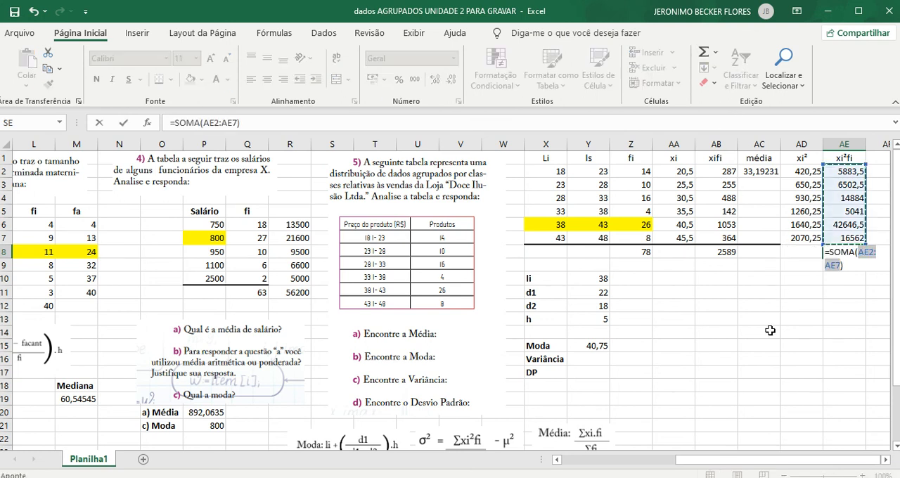
pyautogui.press('Return')
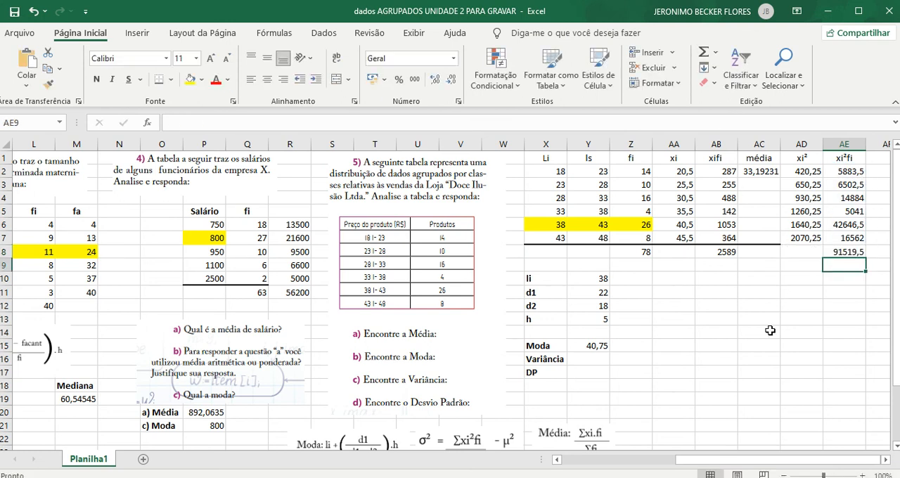
# - Calculate exercise 5's variance in Y16 as the xi²fi total over the frequency total minus the squared mean, =(AE8/Z8)-(AC2^2)
pyautogui.click(596, 356)
pyautogui.scroll(-1, 646, 385)
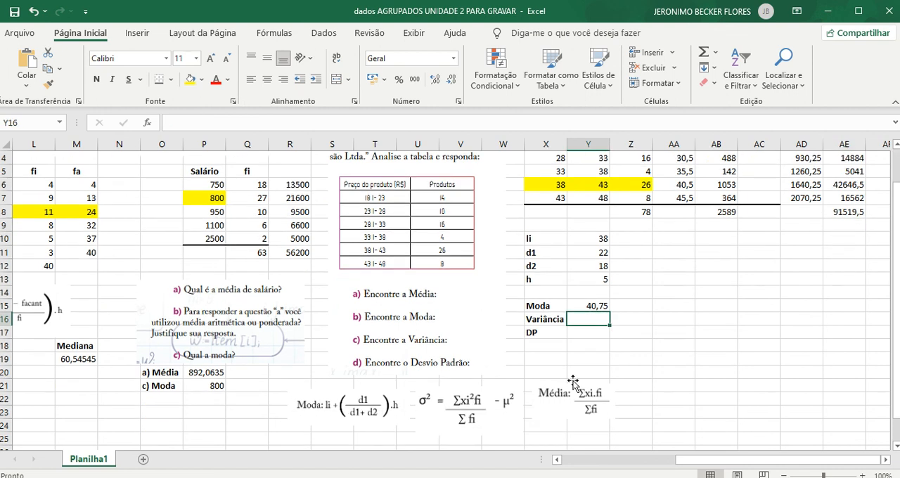
pyautogui.write('=')
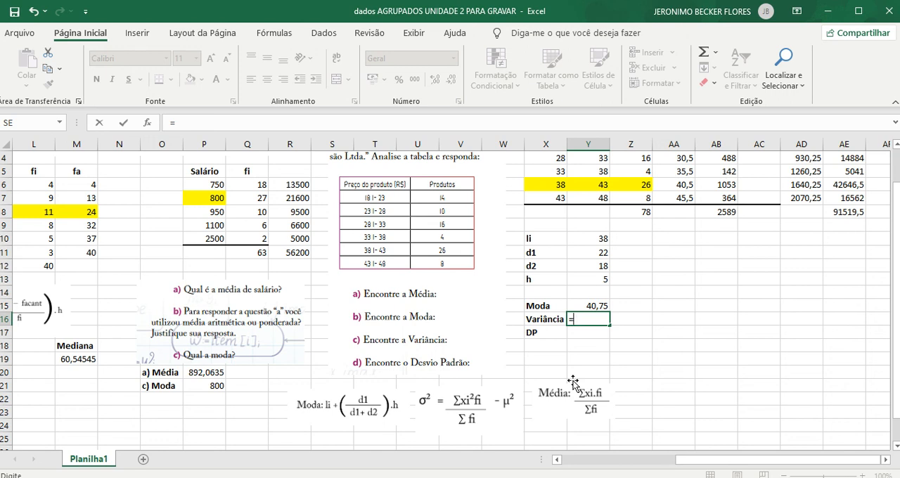
pyautogui.write('(')
pyautogui.click(843, 212)
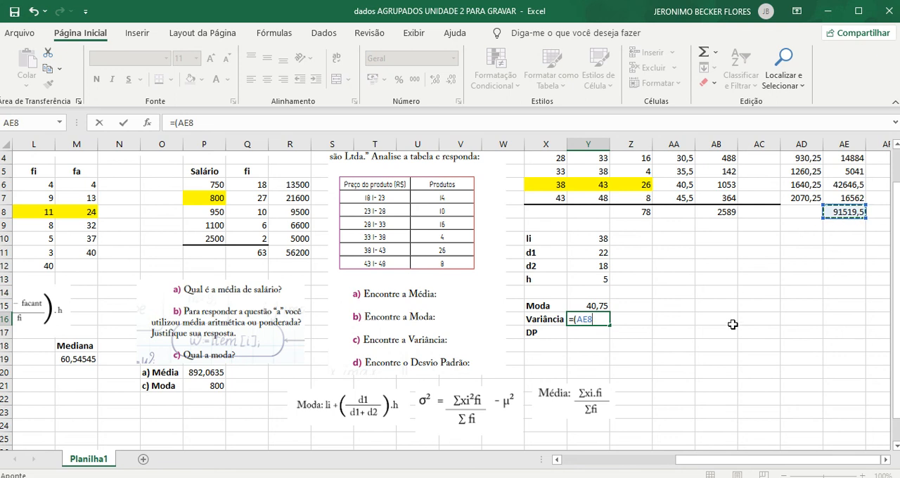
pyautogui.write('/')
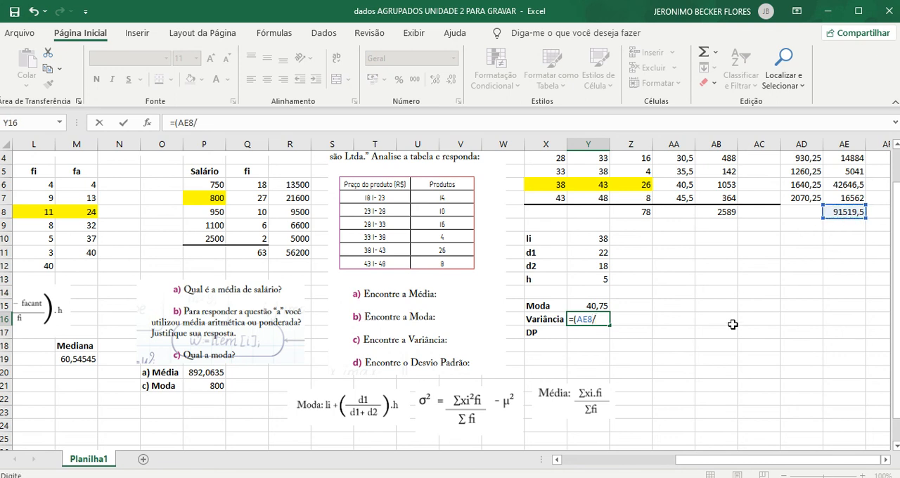
pyautogui.click(639, 215)
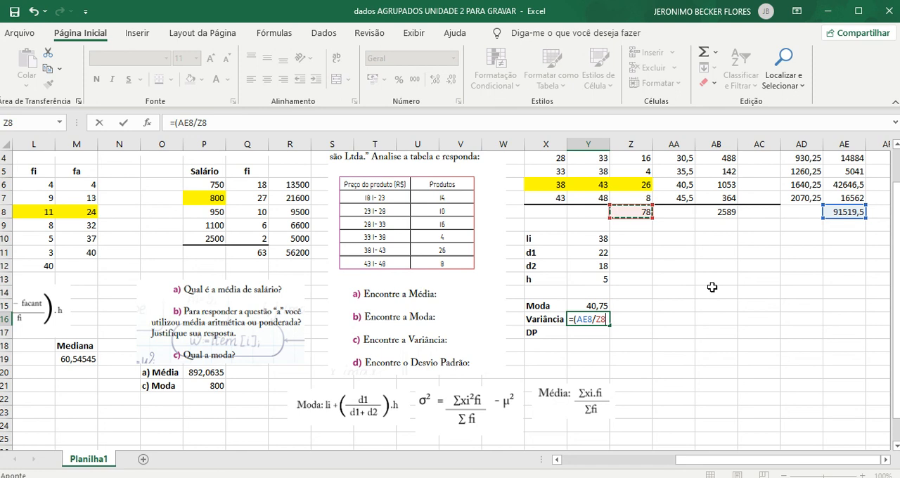
pyautogui.write(')-')
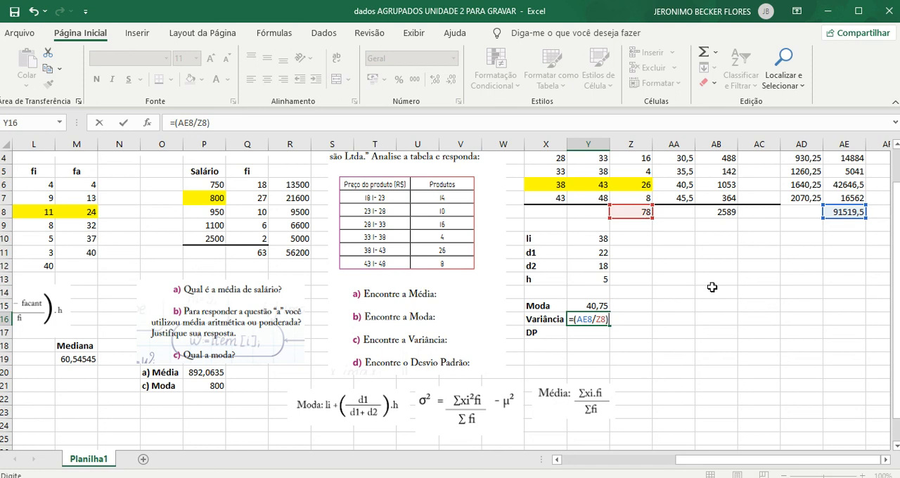
pyautogui.scroll(1, 613, 309)
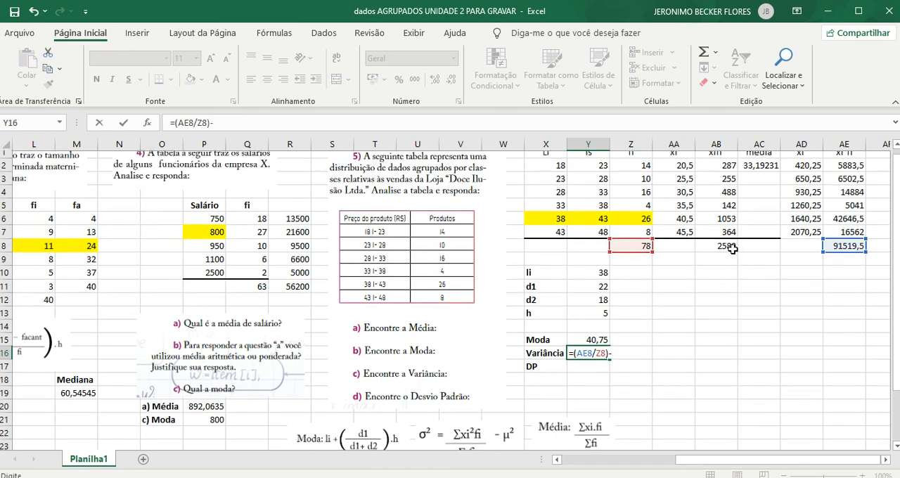
pyautogui.write('(')
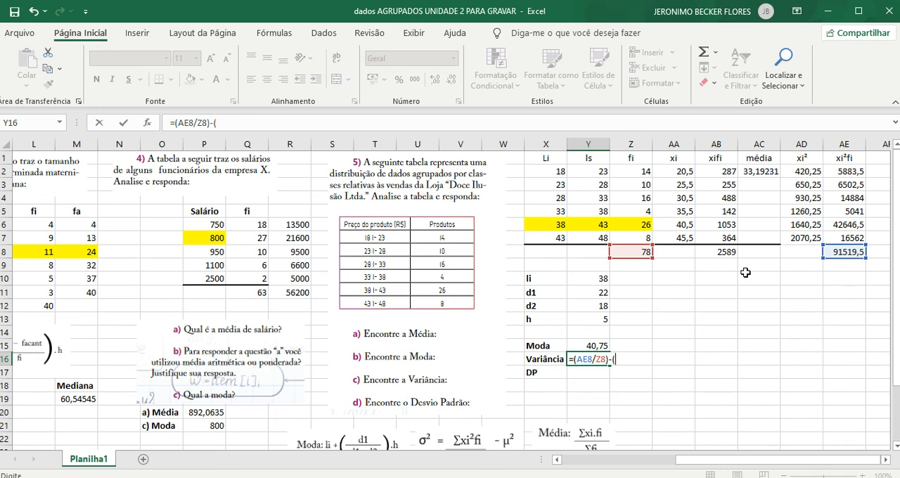
pyautogui.click(766, 171)
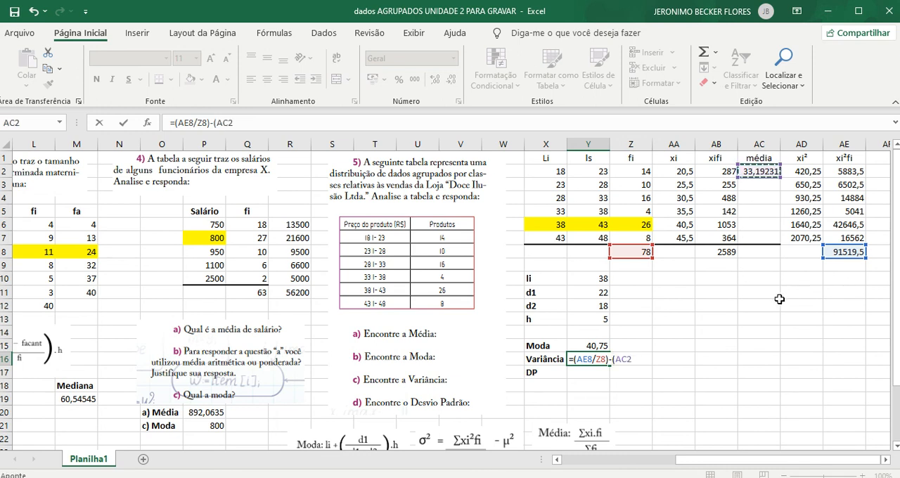
pyautogui.write('^2')
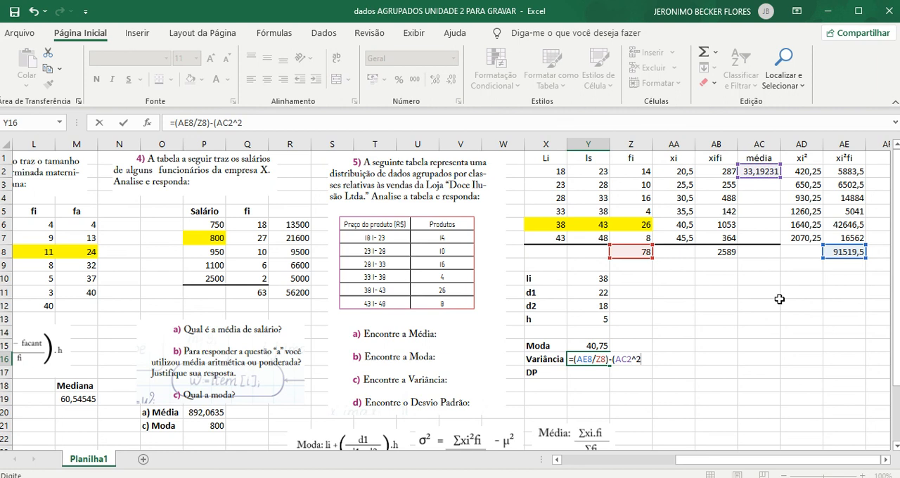
pyautogui.write(')')
pyautogui.press('Return')
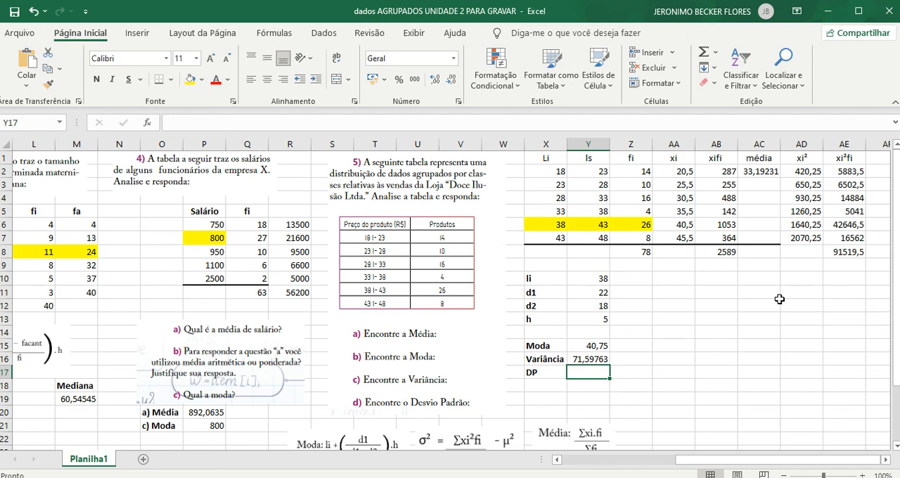
# - Calculate exercise 5's standard deviation in Y17 as the square root of the variance, =raiz(Y16)
pyautogui.write('=')
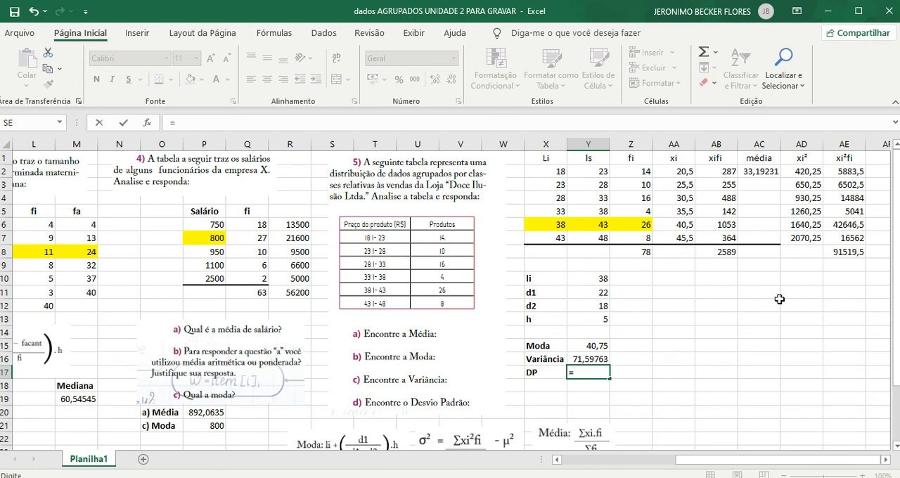
pyautogui.write('raiz')
pyautogui.write('(')
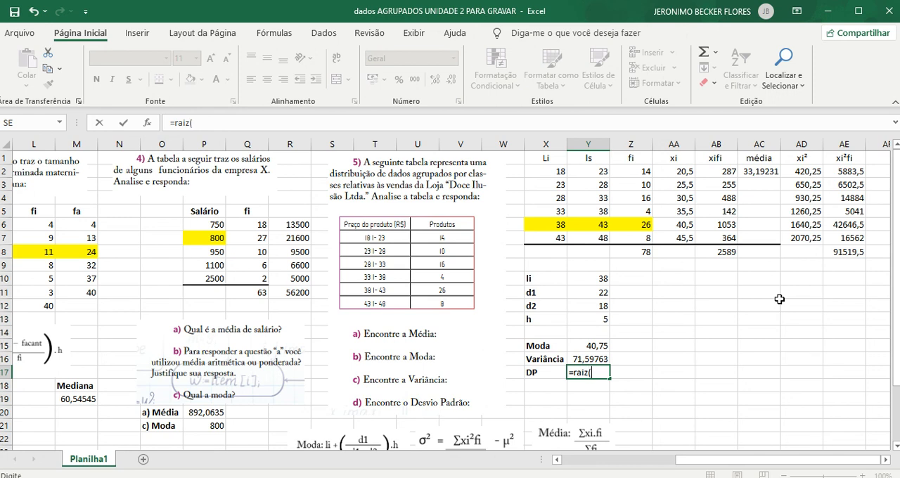
pyautogui.click(586, 360)
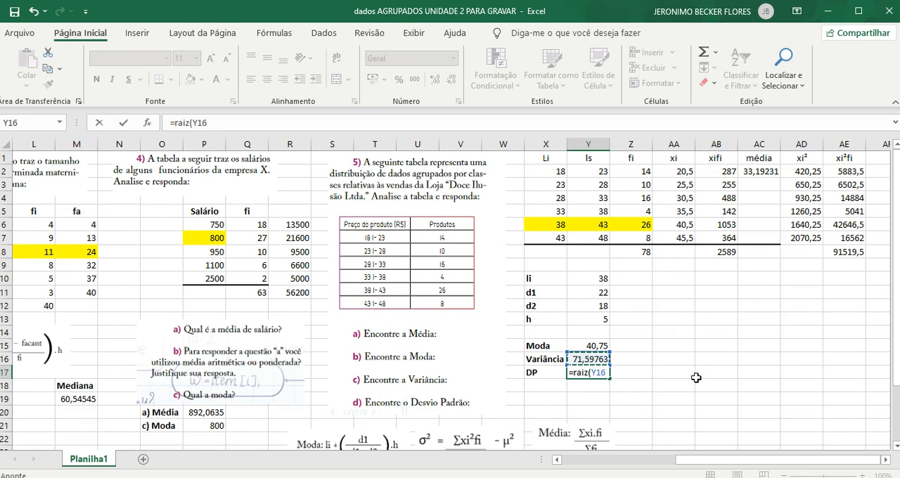
pyautogui.write(')')
pyautogui.press('Return')
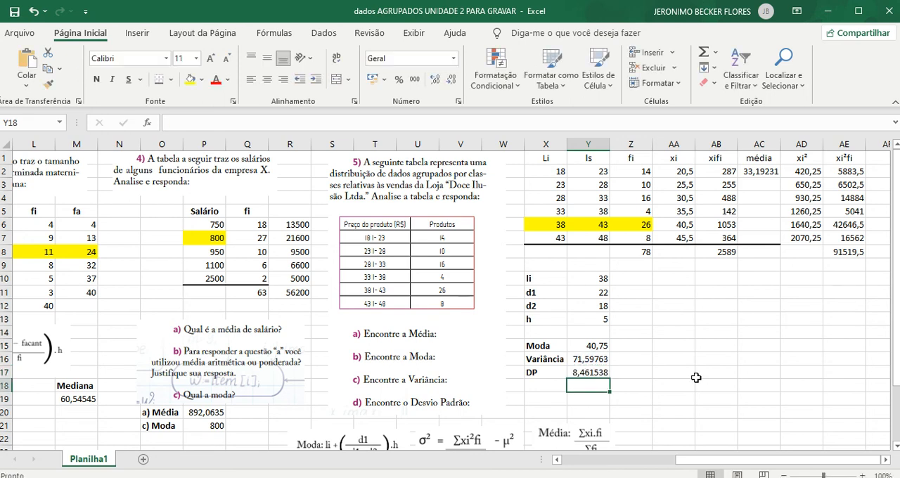